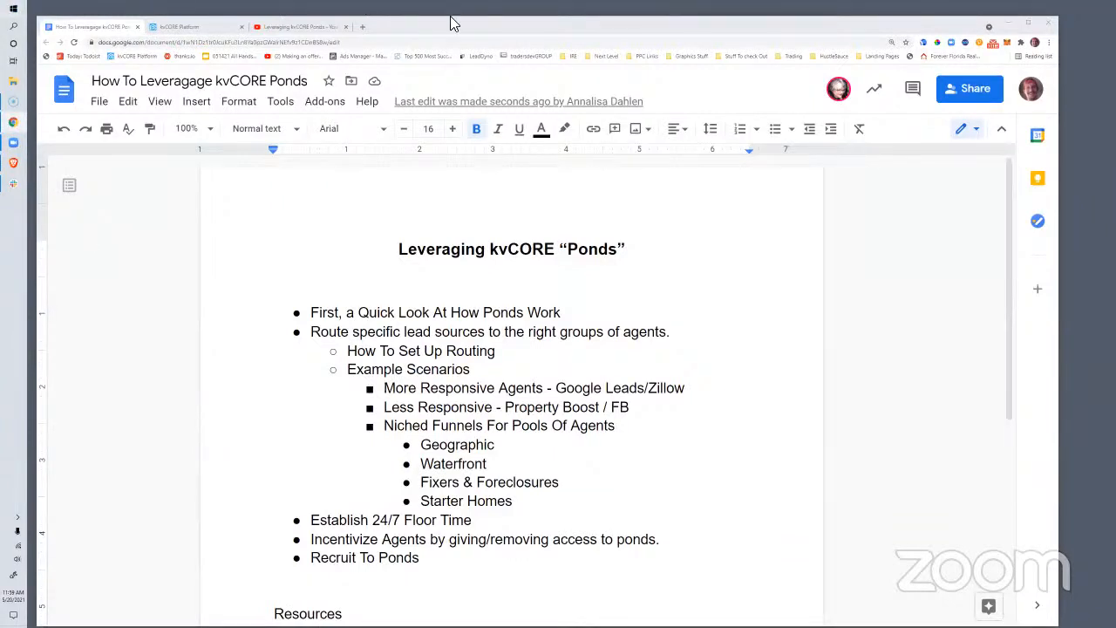
Load insiderealestate.info/calendar in a new tab to show the Training Events agenda
{"action": "left_click", "coordinate": [361, 27]}
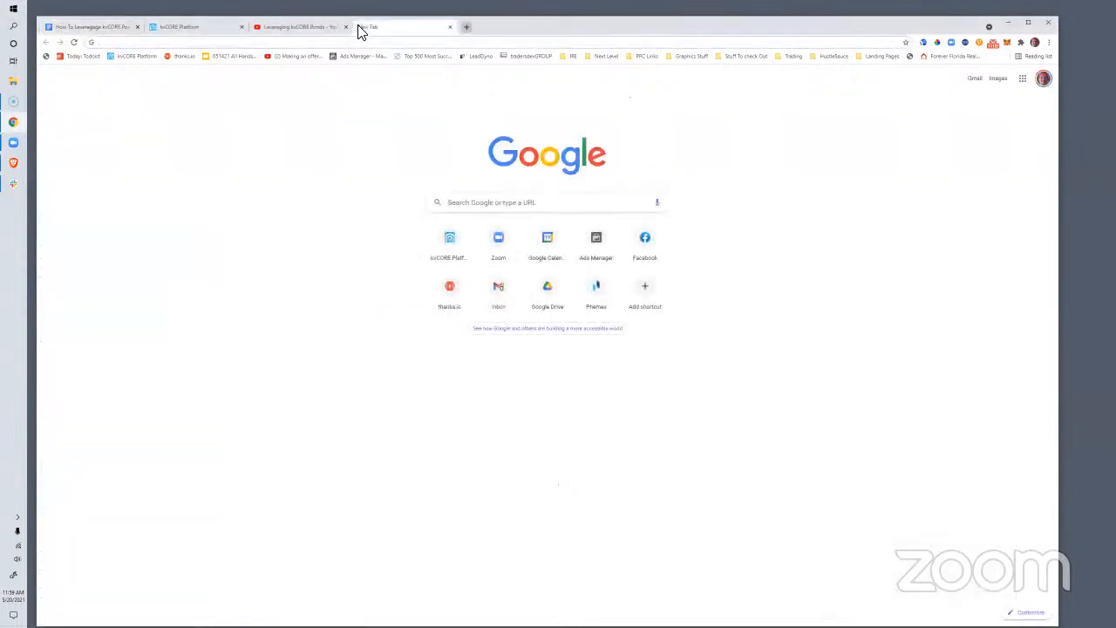
{"action": "type", "text": "insiderealestate.com/webinars"}
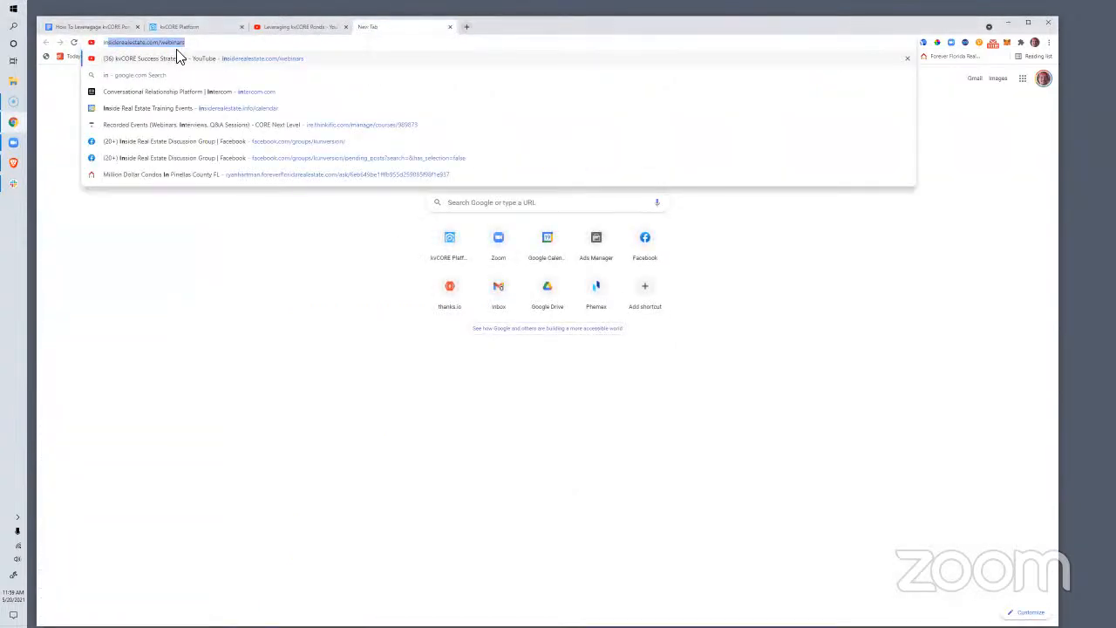
{"action": "left_click", "coordinate": [199, 42]}
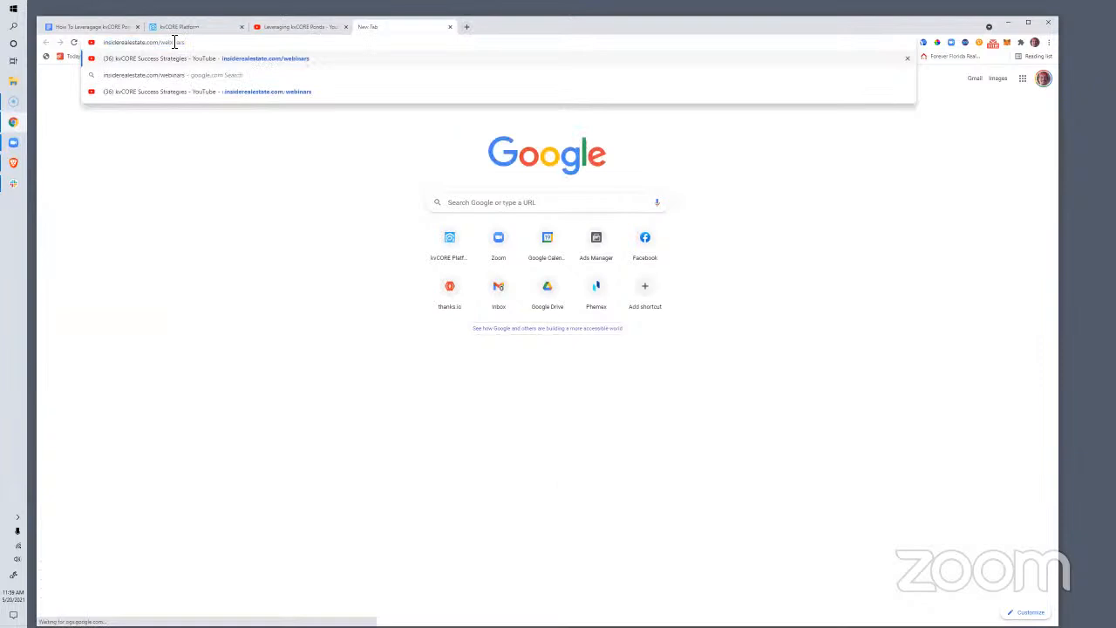
{"action": "left_click_drag", "start_coordinate": [151, 44], "coordinate": [207, 50]}
{"action": "type", "text": "info"}
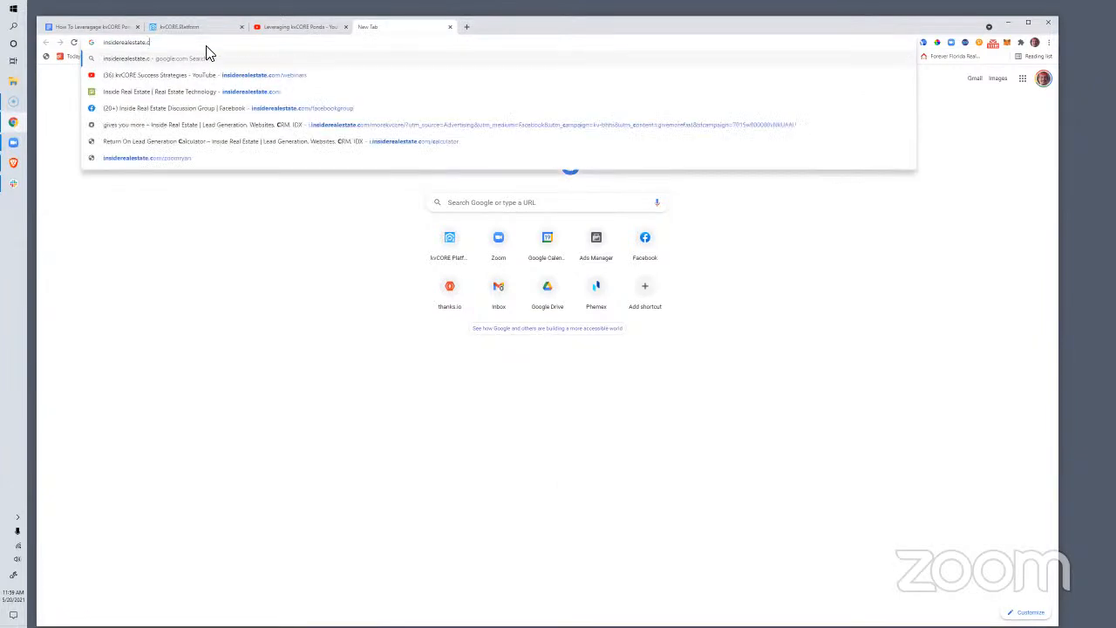
{"action": "key", "text": "Return"}
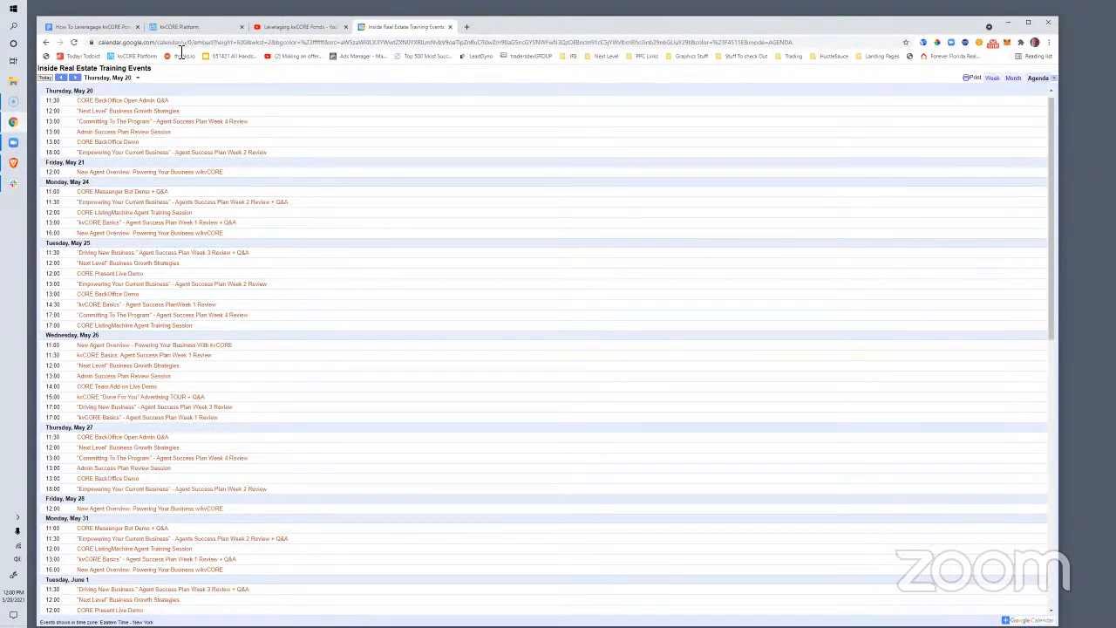
Pause the YouTube livestream and close the YouTube and Training Events calendar tabs
{"action": "left_click", "coordinate": [173, 27]}
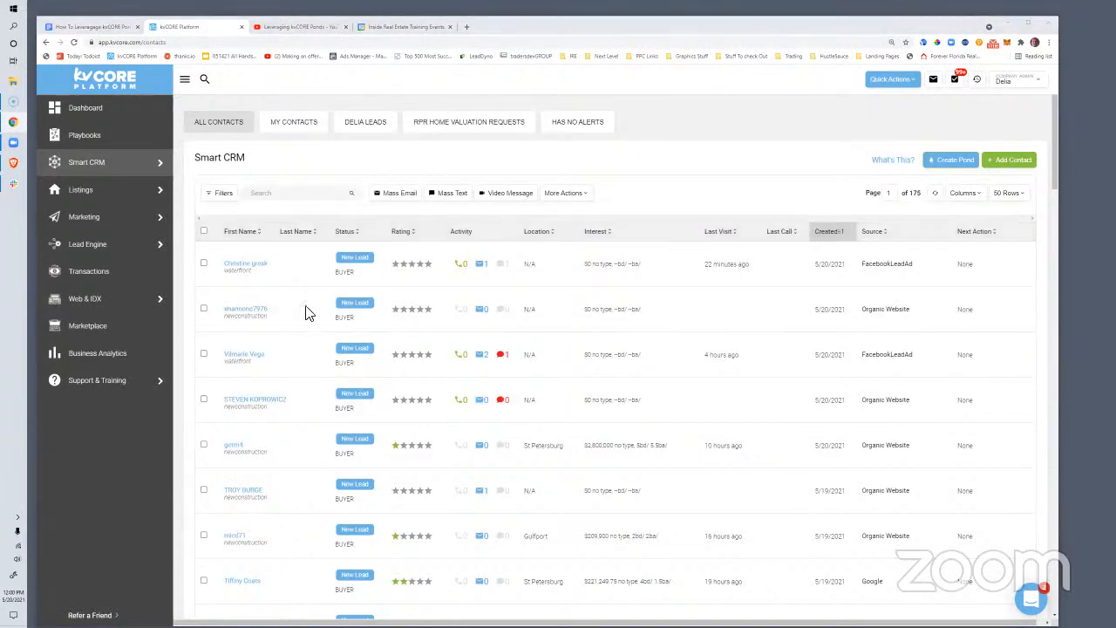
{"action": "scroll", "coordinate": [319, 304], "scroll_direction": "down", "scroll_amount": 3}
{"action": "scroll", "coordinate": [316, 299], "scroll_direction": "up", "scroll_amount": 3}
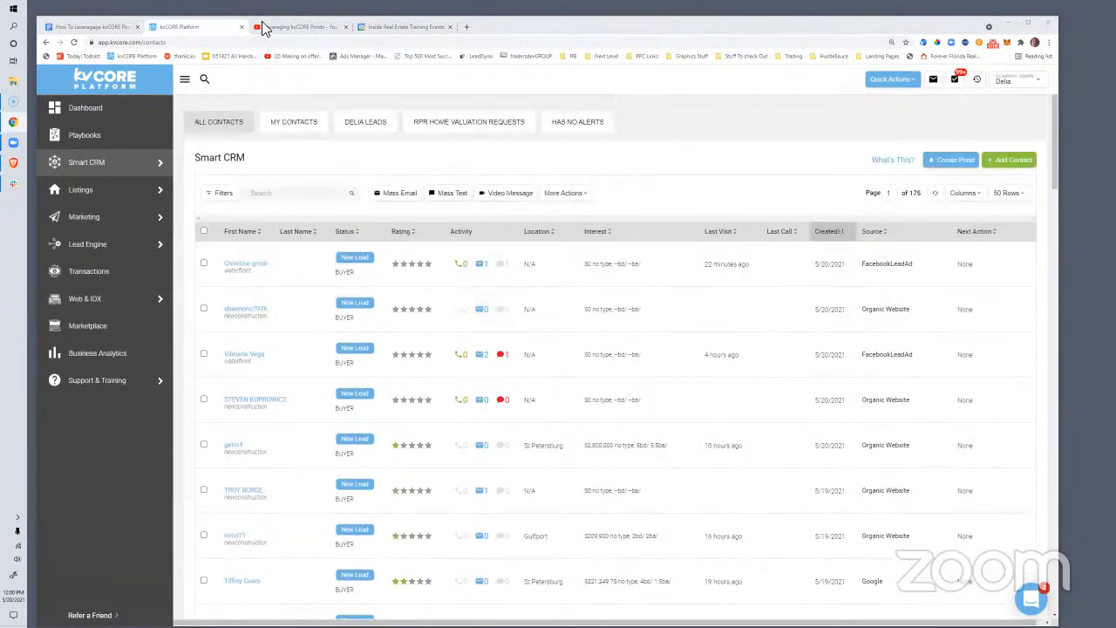
{"action": "left_click", "coordinate": [288, 27]}
{"action": "left_click", "coordinate": [186, 403]}
{"action": "left_click_drag", "start_coordinate": [282, 27], "coordinate": [1115, 148]}
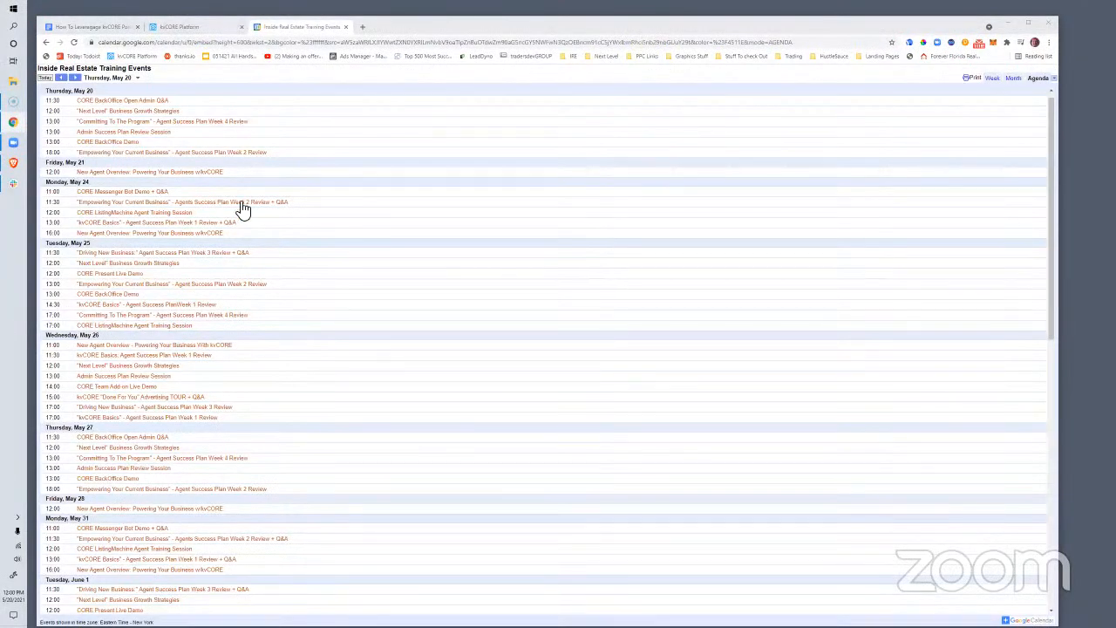
{"action": "left_click", "coordinate": [345, 27]}
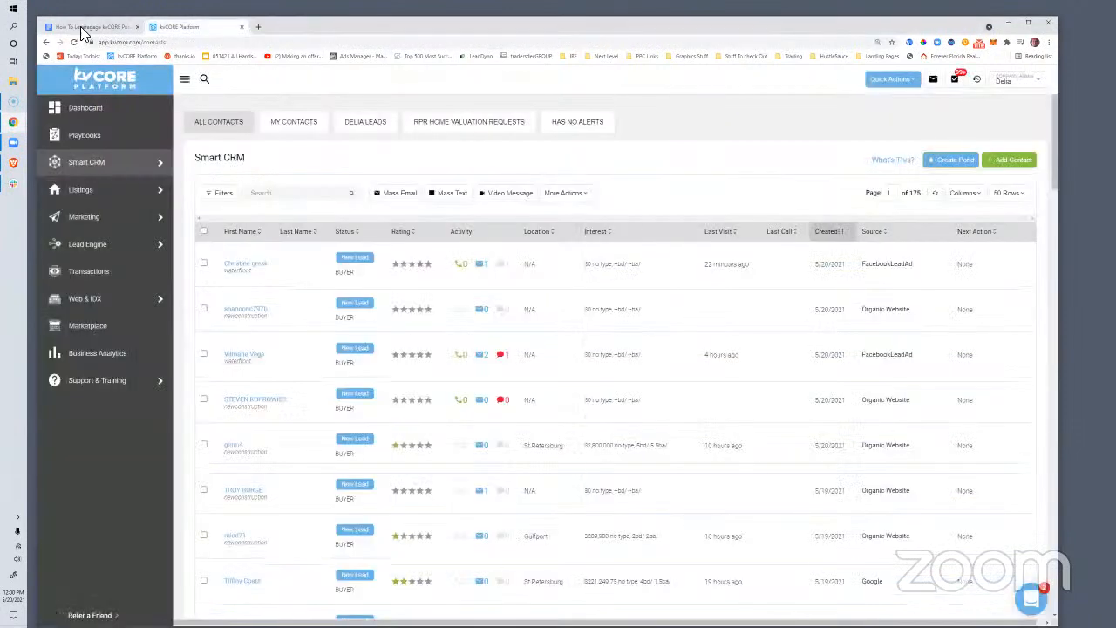
Read through the ponds outline document, then go back to the kvCORE contacts list
{"action": "left_click", "coordinate": [82, 27]}
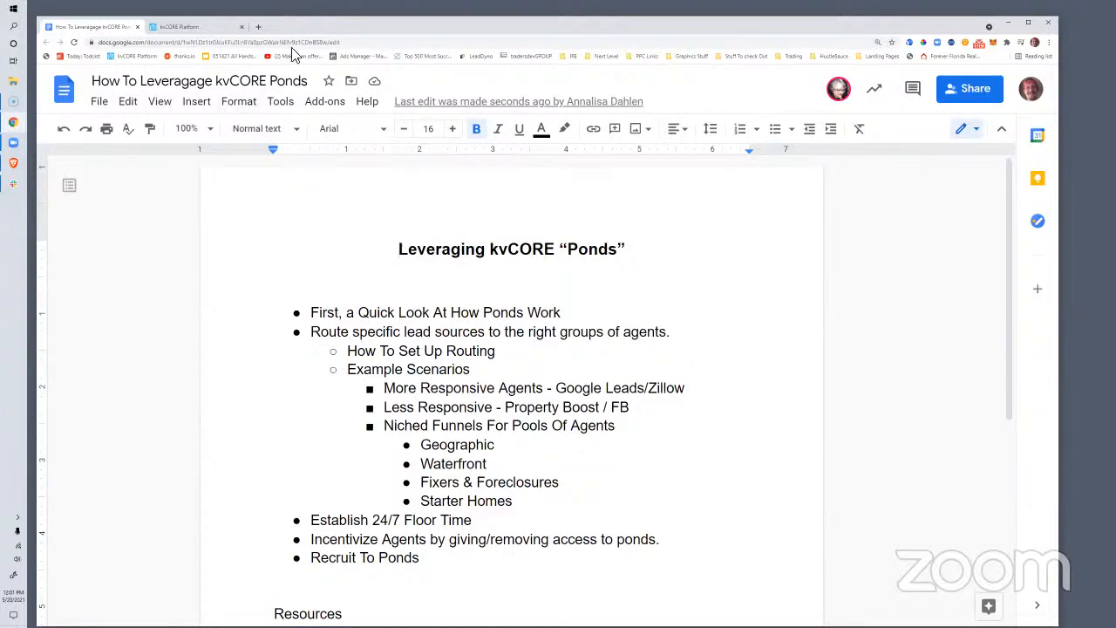
{"action": "left_click_drag", "start_coordinate": [749, 26], "coordinate": [755, 37]}
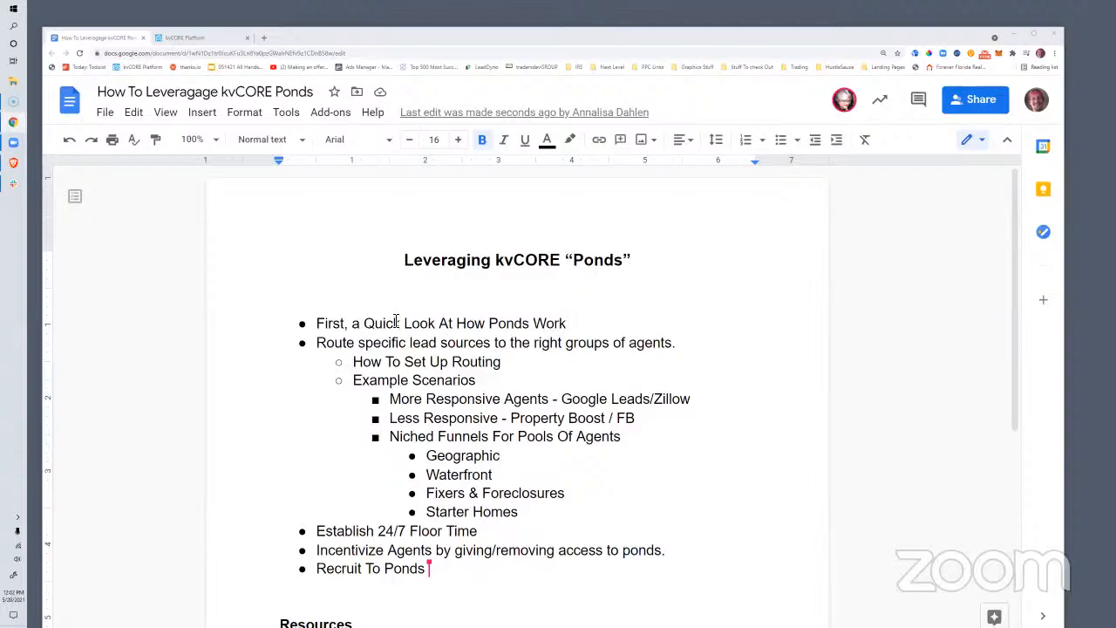
{"action": "left_click", "coordinate": [179, 39]}
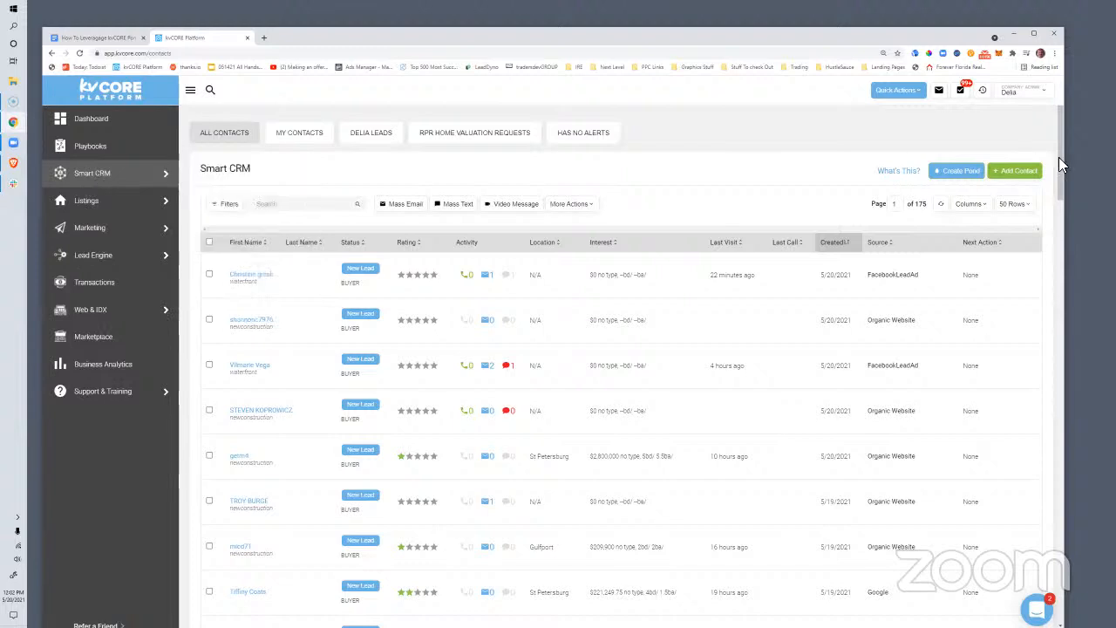
Launch the Create Pond Account dialog from the Smart CRM contacts page's Create Pond button
{"action": "left_click", "coordinate": [959, 172]}
Name the pond 'Investor Leads' and switch on the no-campaign-assigned reclaiming rule
{"action": "left_click", "coordinate": [437, 232]}
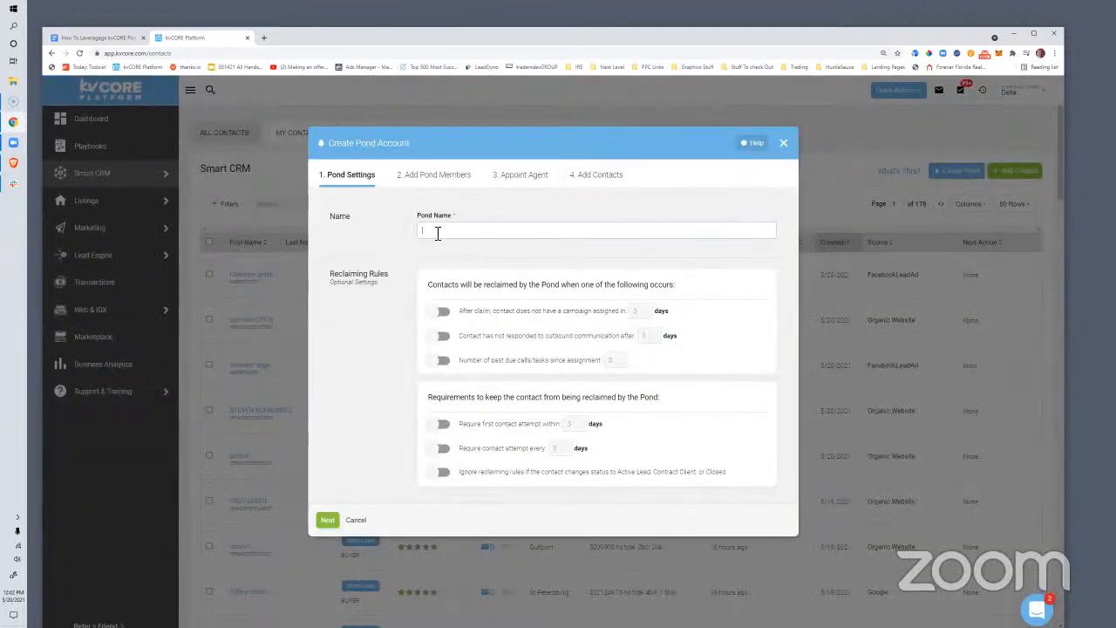
{"action": "type", "text": "Investment"}
{"action": "key", "text": "BackSpace"}
{"action": "key", "text": "BackSpace"}
{"action": "key", "text": "BackSpace"}
{"action": "key", "text": "BackSpace"}
{"action": "key", "text": "BackSpace"}
{"action": "type", "text": "or Leads"}
{"action": "left_click_drag", "start_coordinate": [677, 288], "coordinate": [425, 283]}
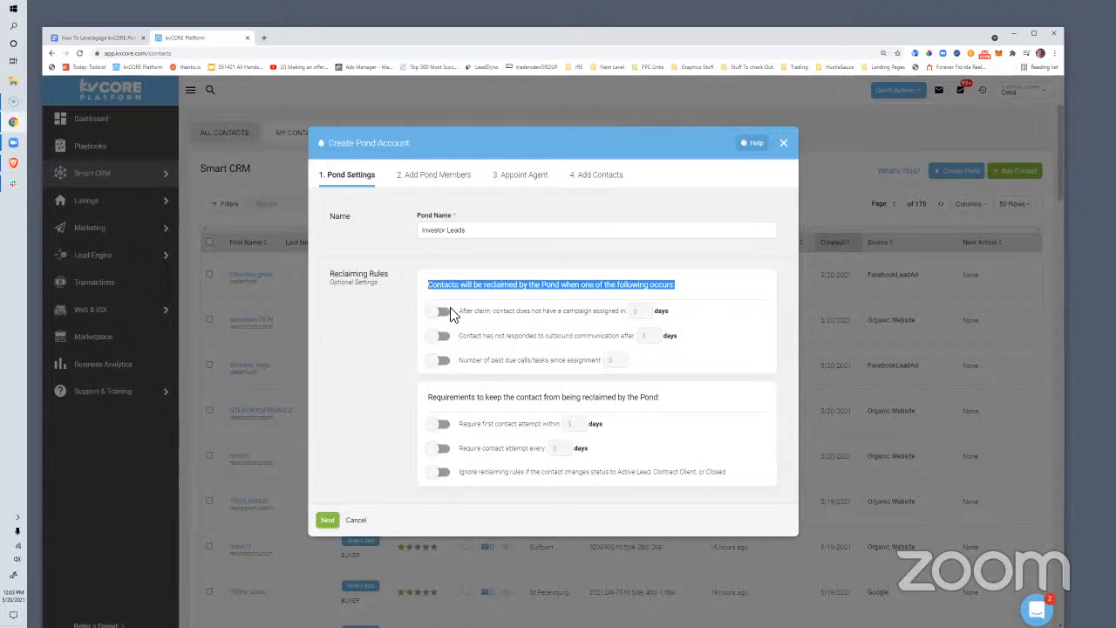
{"action": "left_click", "coordinate": [442, 311]}
Reclaim contacts after 1 day without campaign, 1 unanswered day, or 7 past-due calls/tasks
{"action": "left_click", "coordinate": [633, 312]}
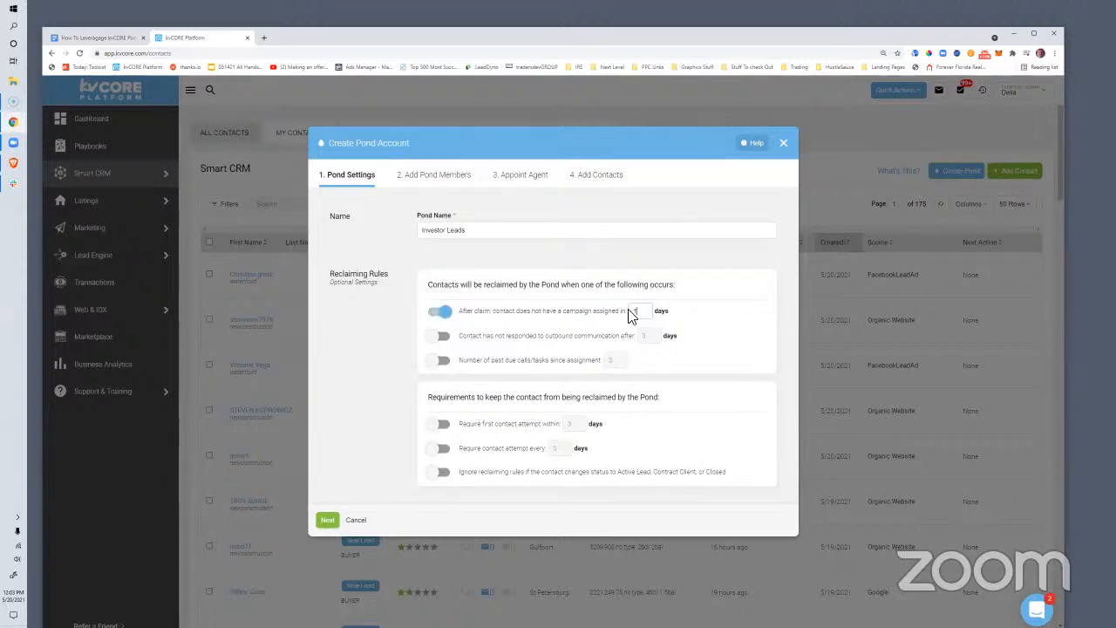
{"action": "left_click", "coordinate": [441, 336]}
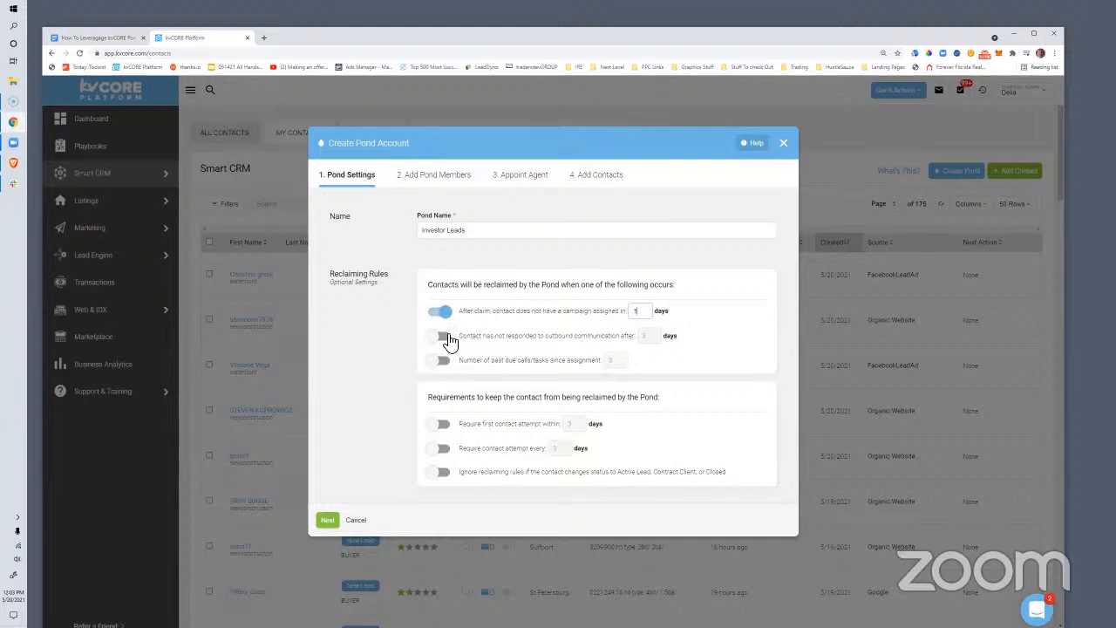
{"action": "left_click", "coordinate": [645, 340]}
{"action": "type", "text": "1"}
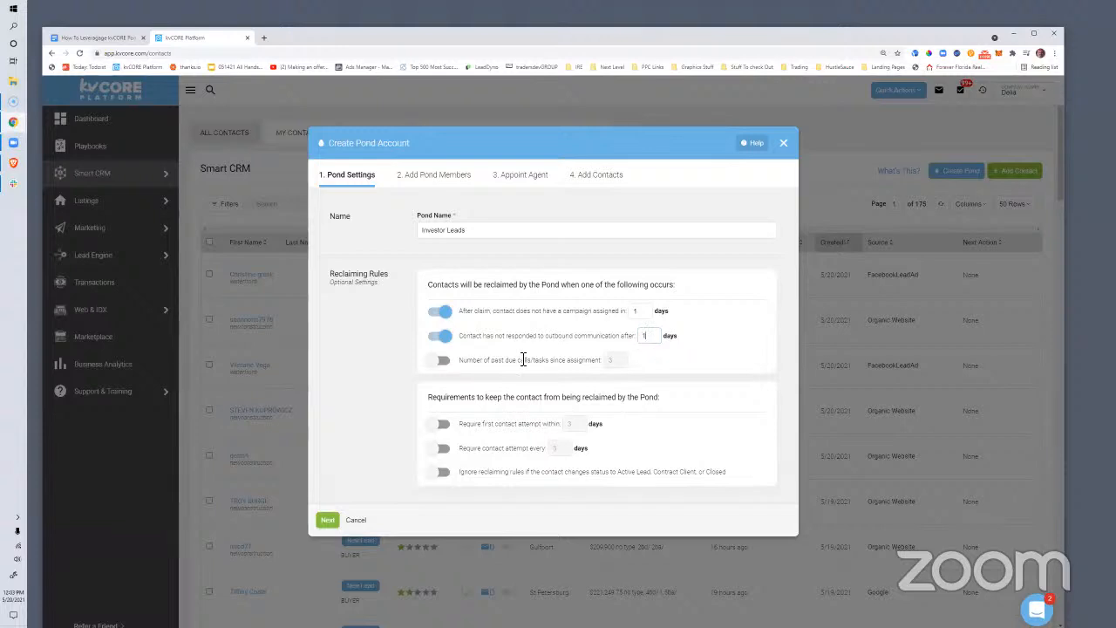
{"action": "left_click", "coordinate": [442, 360]}
{"action": "left_click_drag", "start_coordinate": [627, 363], "coordinate": [600, 368]}
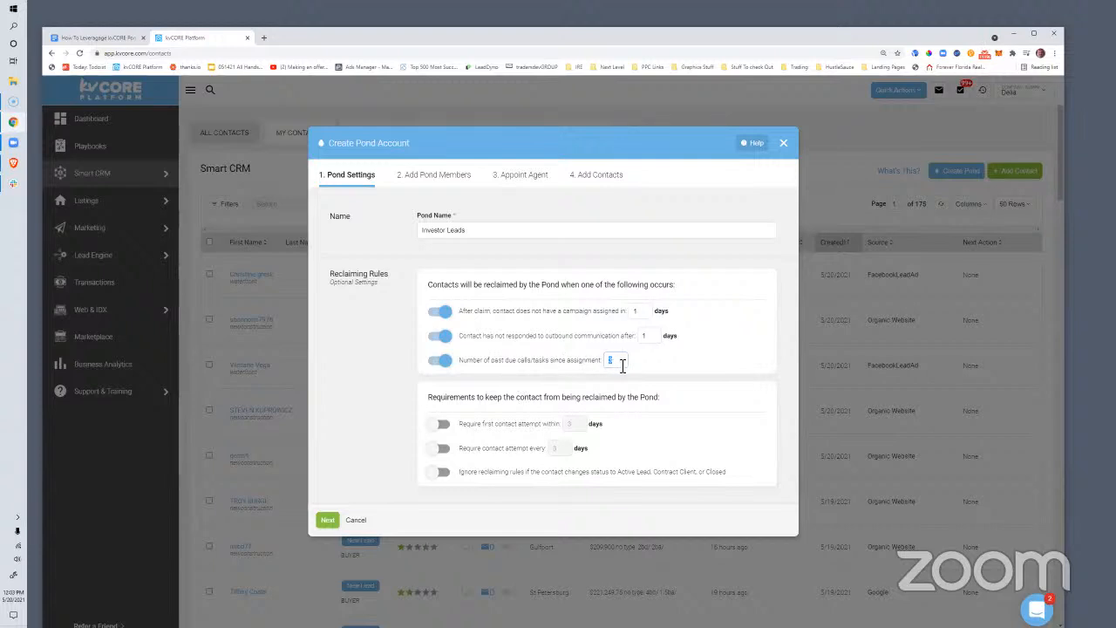
{"action": "type", "text": "7"}
Require first contact within 1 day, exempt Active Lead/Contract/Closed contacts, drop recurring attempts, continue
{"action": "left_click", "coordinate": [540, 403]}
{"action": "left_click", "coordinate": [446, 426]}
{"action": "left_click", "coordinate": [445, 449]}
{"action": "left_click", "coordinate": [445, 473]}
{"action": "double_click", "coordinate": [568, 426]}
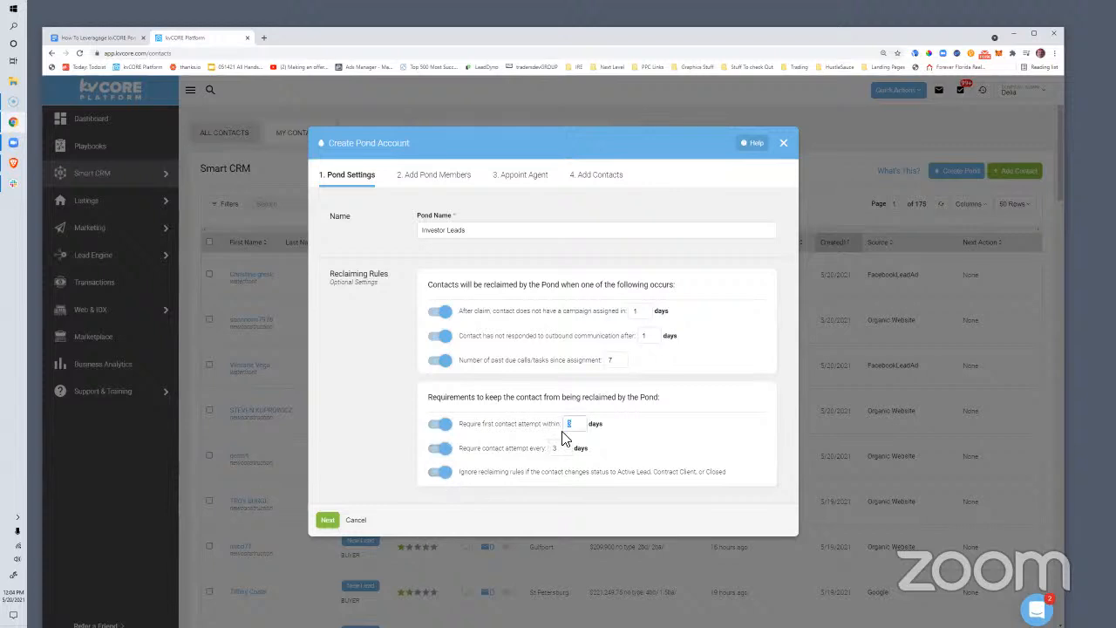
{"action": "type", "text": "1"}
{"action": "double_click", "coordinate": [554, 448]}
{"action": "type", "text": "1"}
{"action": "left_click", "coordinate": [444, 452]}
{"action": "left_click", "coordinate": [328, 520]}
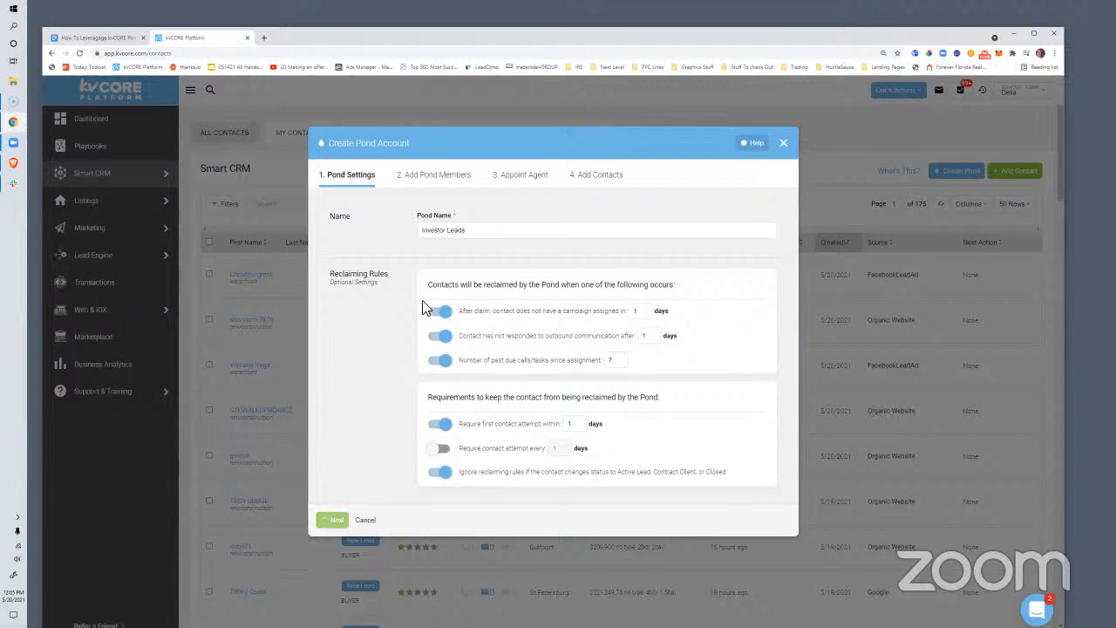
Add Forever Florida Real Estate, Inc as the pond office and one agent as member
{"action": "left_click", "coordinate": [358, 232]}
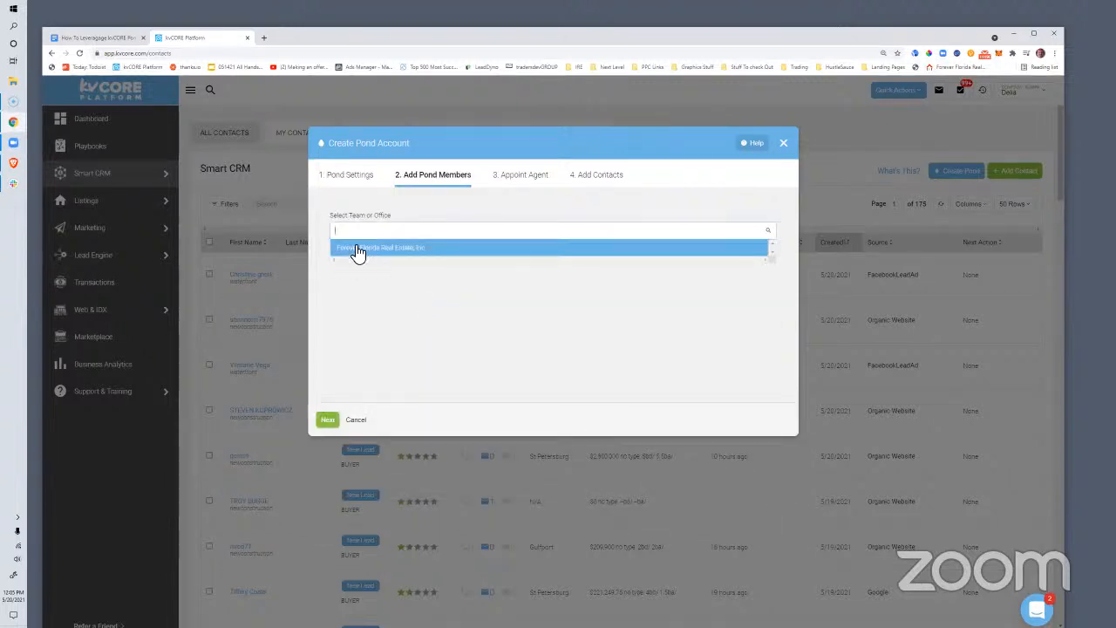
{"action": "left_click", "coordinate": [357, 251]}
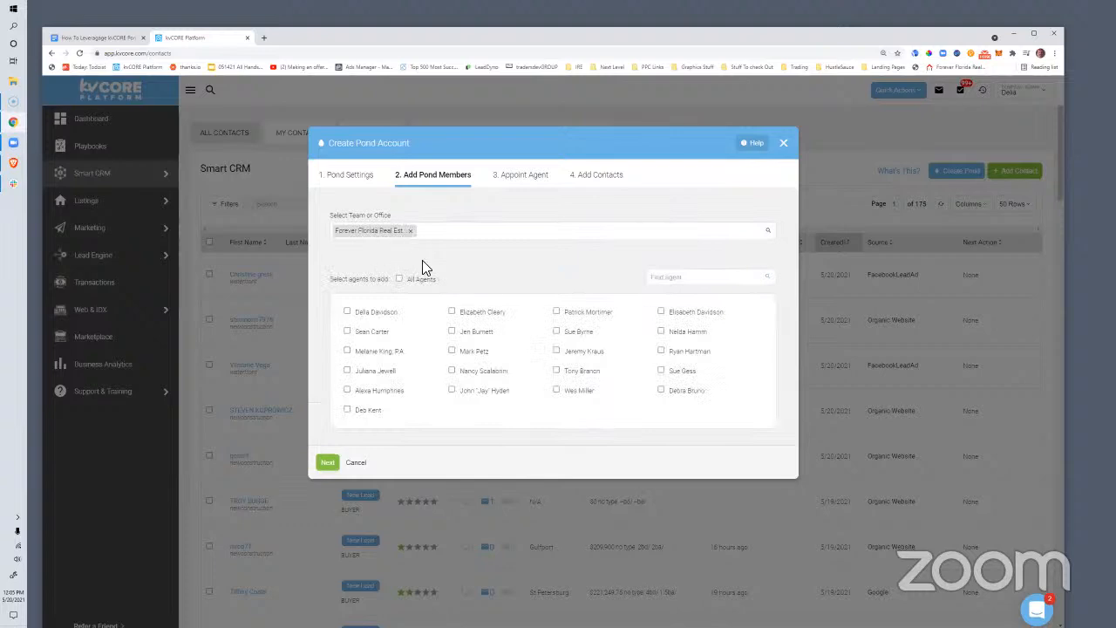
{"action": "left_click", "coordinate": [661, 352]}
Appoint the pond's communication agent via a name search and advance to Add Contacts
{"action": "left_click", "coordinate": [327, 462]}
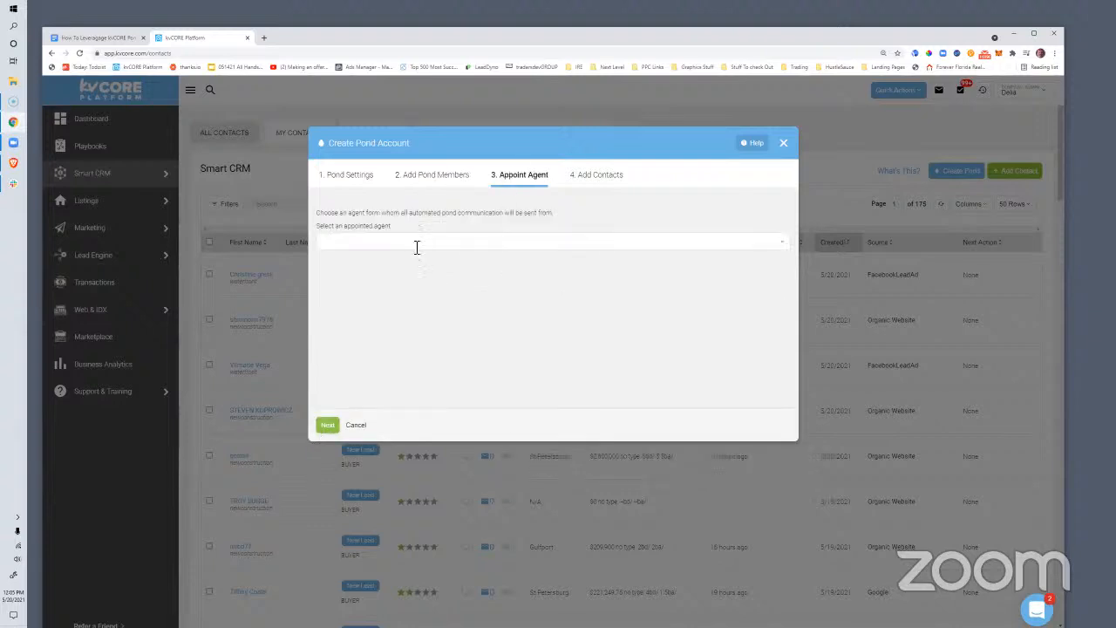
{"action": "left_click", "coordinate": [417, 248]}
{"action": "type", "text": "ryan"}
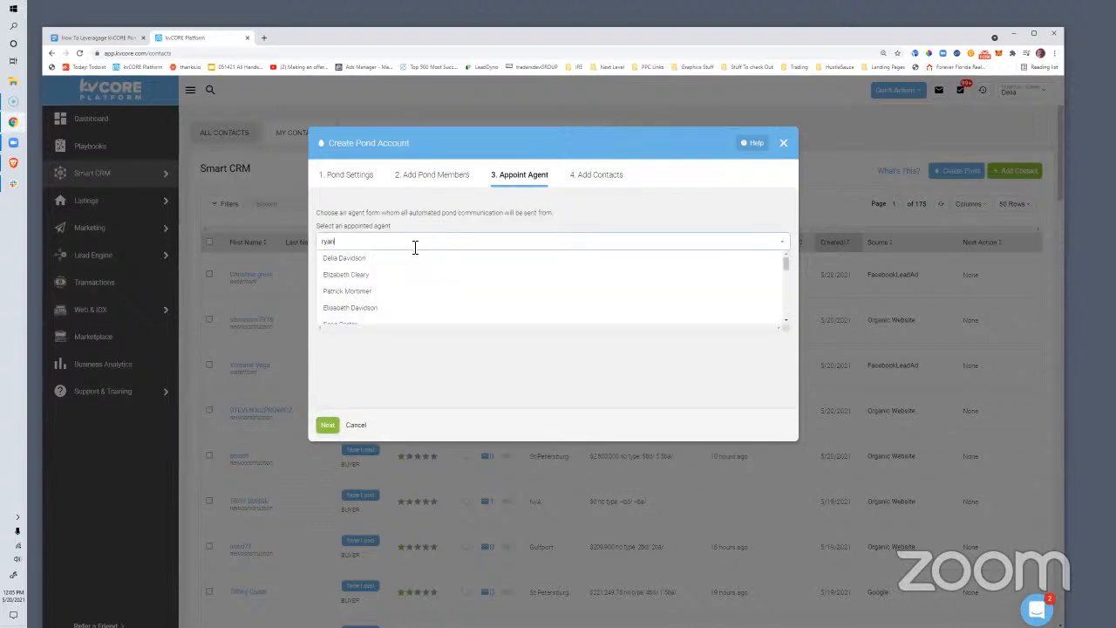
{"action": "left_click", "coordinate": [373, 263]}
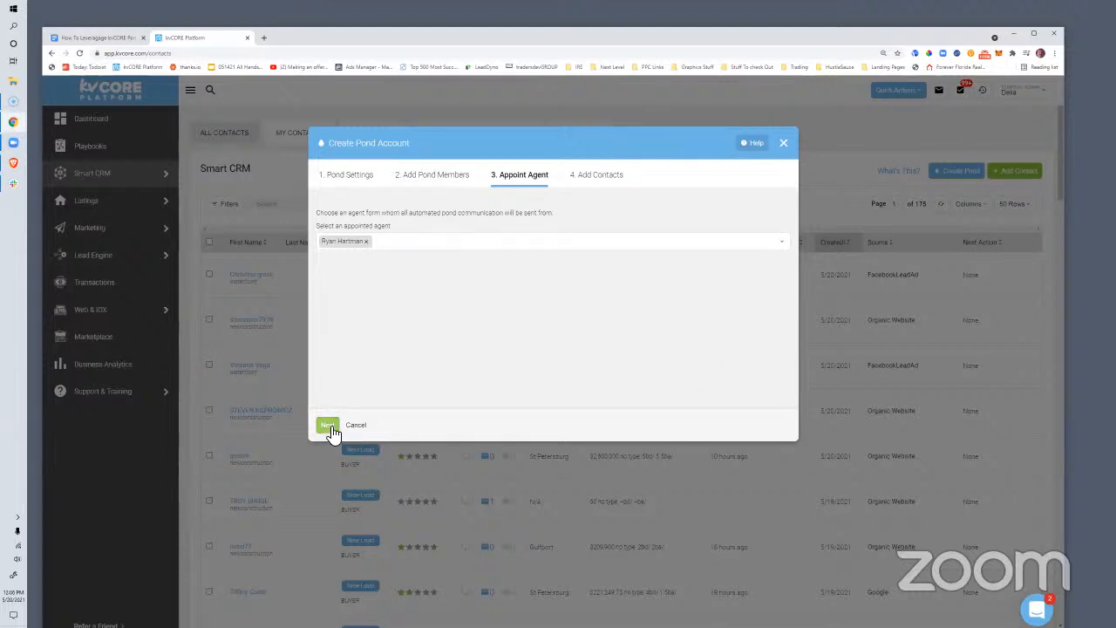
{"action": "left_click", "coordinate": [328, 426]}
{"action": "left_click", "coordinate": [378, 253]}
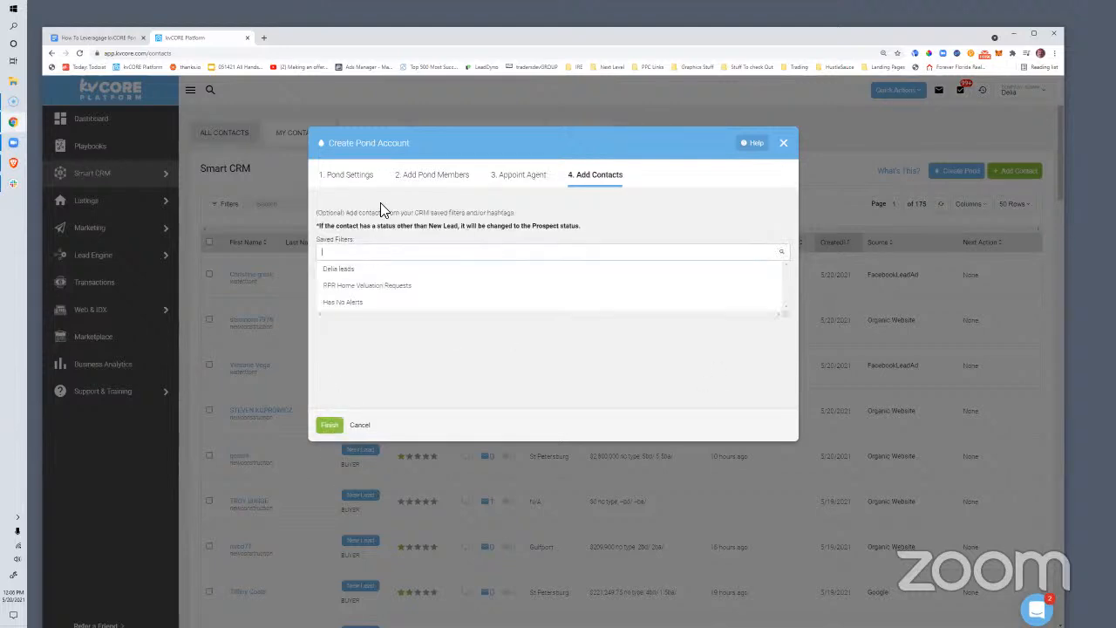
Browse the Saved Filters and Hashtags lists without choosing any, then switch to the ponds outline
{"action": "left_click", "coordinate": [492, 196]}
{"action": "left_click", "coordinate": [350, 288]}
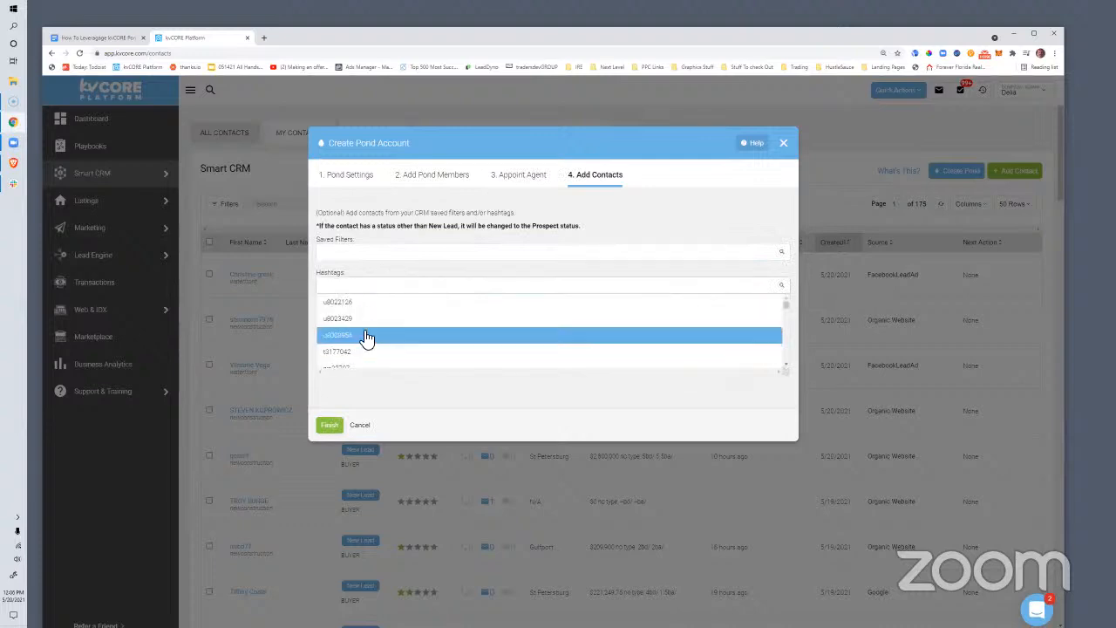
{"action": "scroll", "coordinate": [385, 329], "scroll_direction": "down", "scroll_amount": 3}
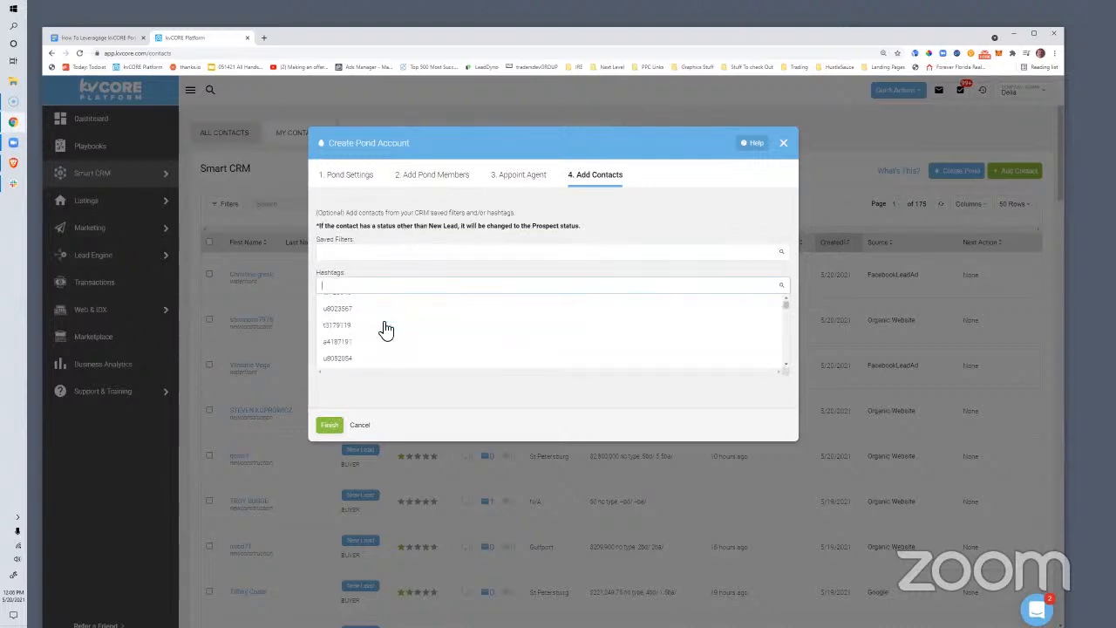
{"action": "left_click", "coordinate": [394, 199]}
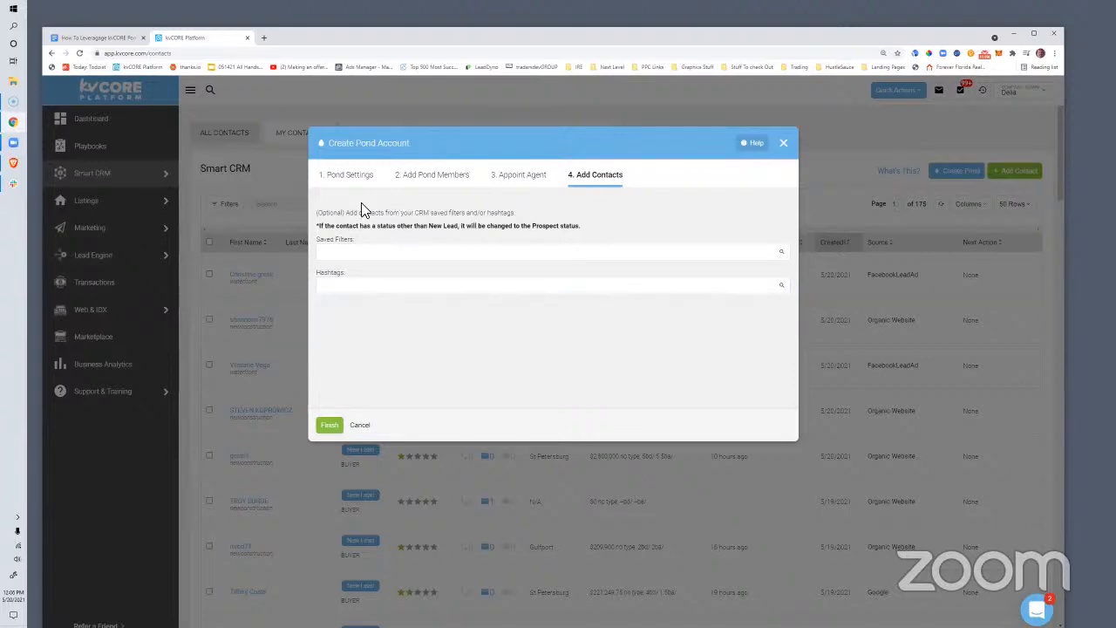
{"action": "key", "text": "ctrl+1"}
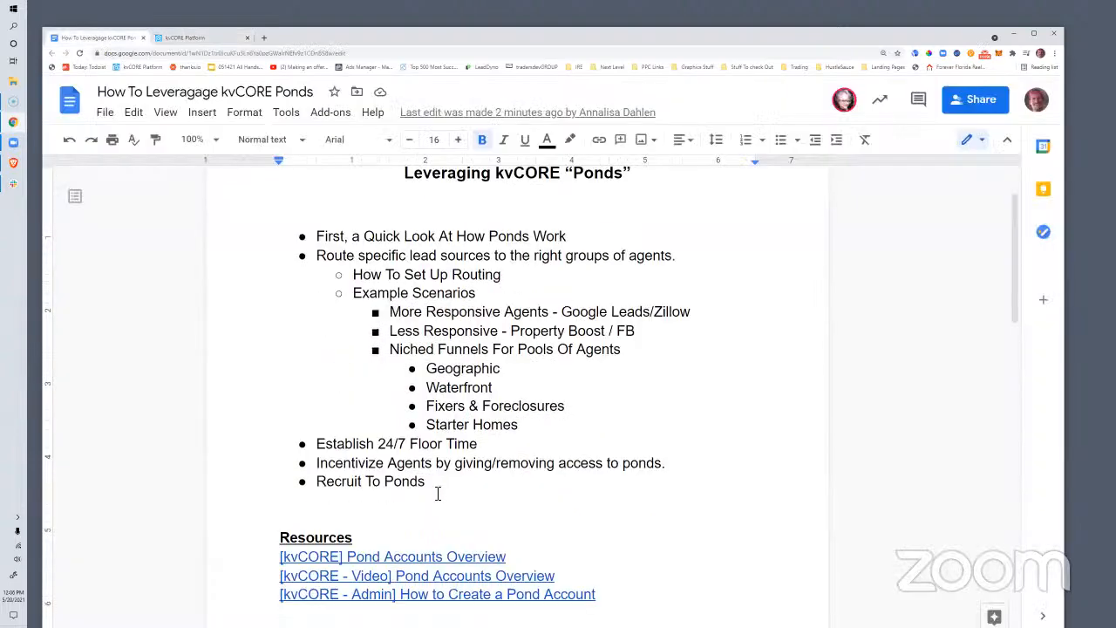
Insert 'Reengage old leads (LeadsCPR)' as a new bullet above 'Route specific…' in the outline
{"action": "left_click", "coordinate": [437, 490]}
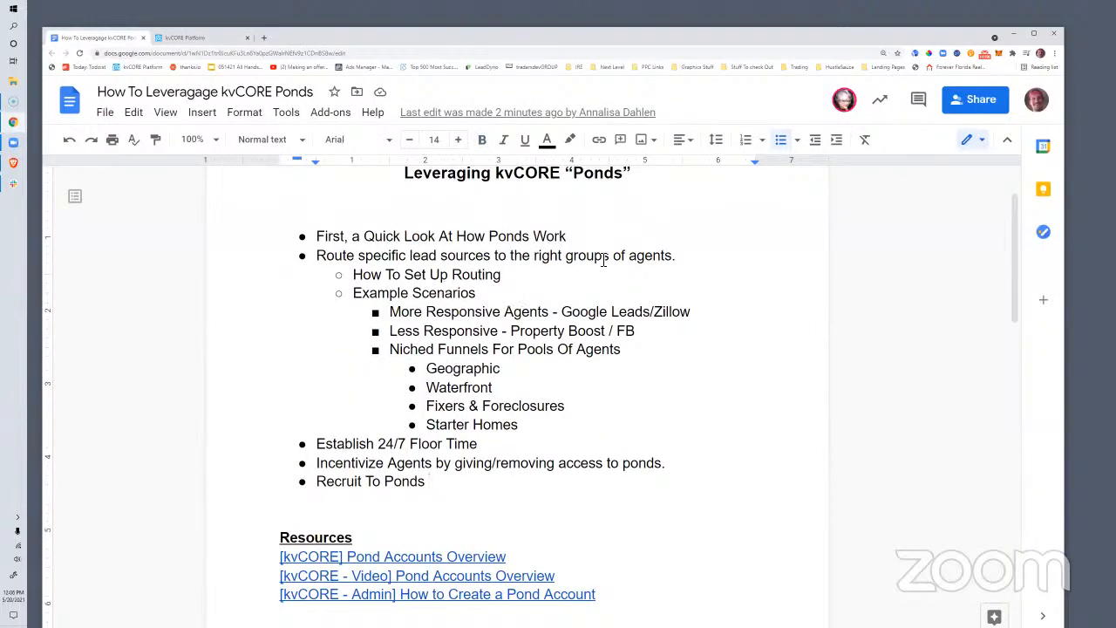
{"action": "left_click", "coordinate": [316, 255]}
{"action": "key", "text": "Return"}
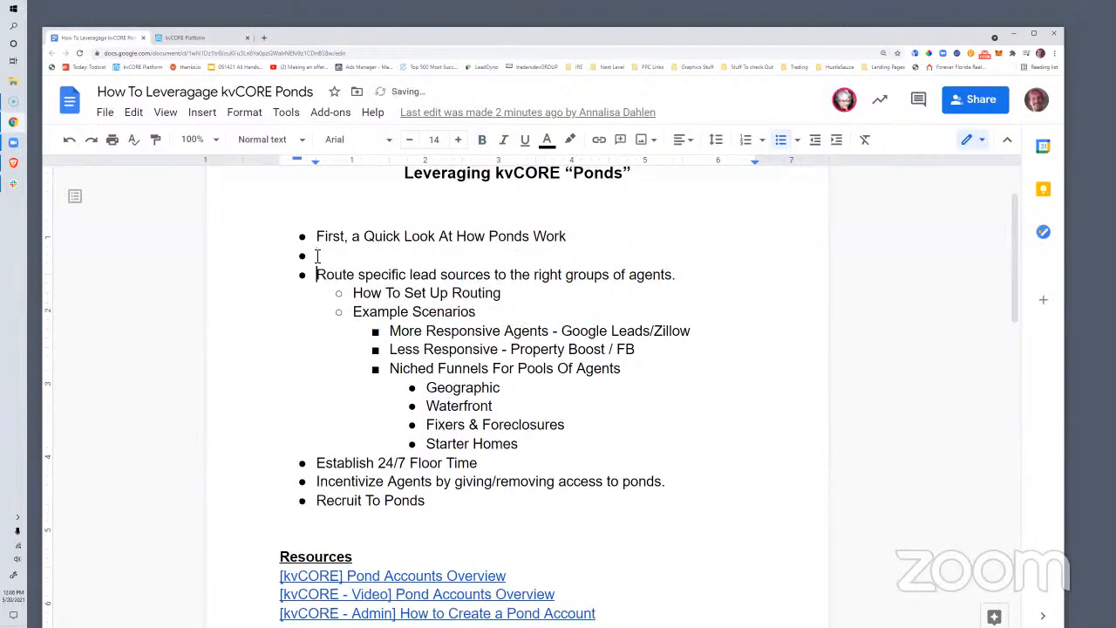
{"action": "key", "text": "Up"}
{"action": "type", "text": "Ree"}
{"action": "key", "text": "BackSpace"}
{"action": "type", "text": "engage old lead"}
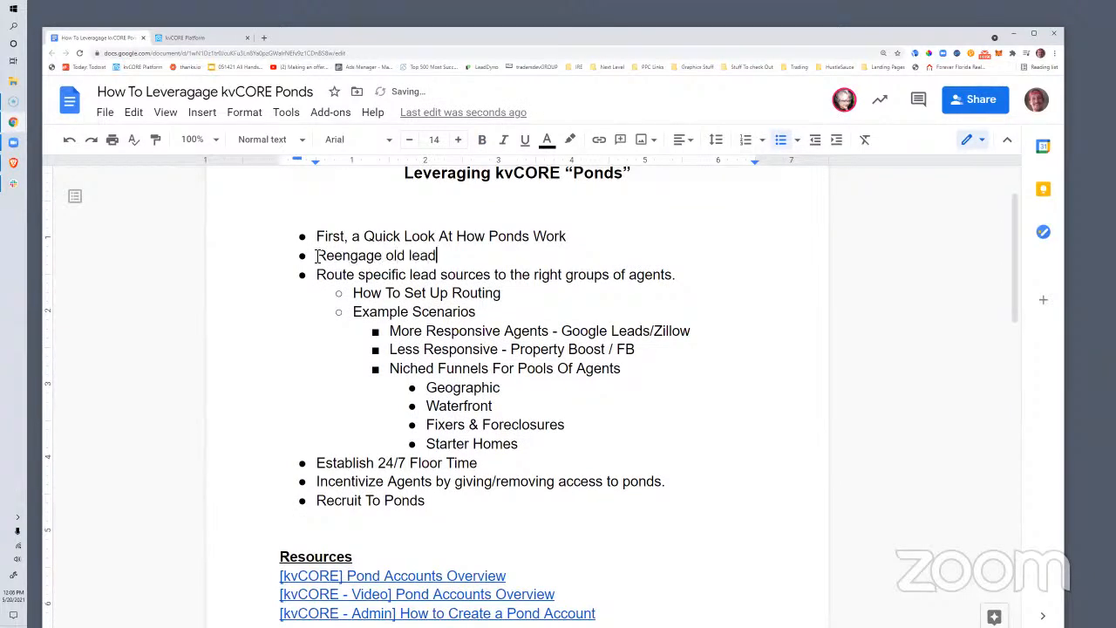
{"action": "type", "text": "s (LeadsCRPR"}
{"action": "key", "text": "BackSpace"}
{"action": "key", "text": "BackSpace"}
{"action": "key", "text": "BackSpace"}
{"action": "type", "text": "PR)"}
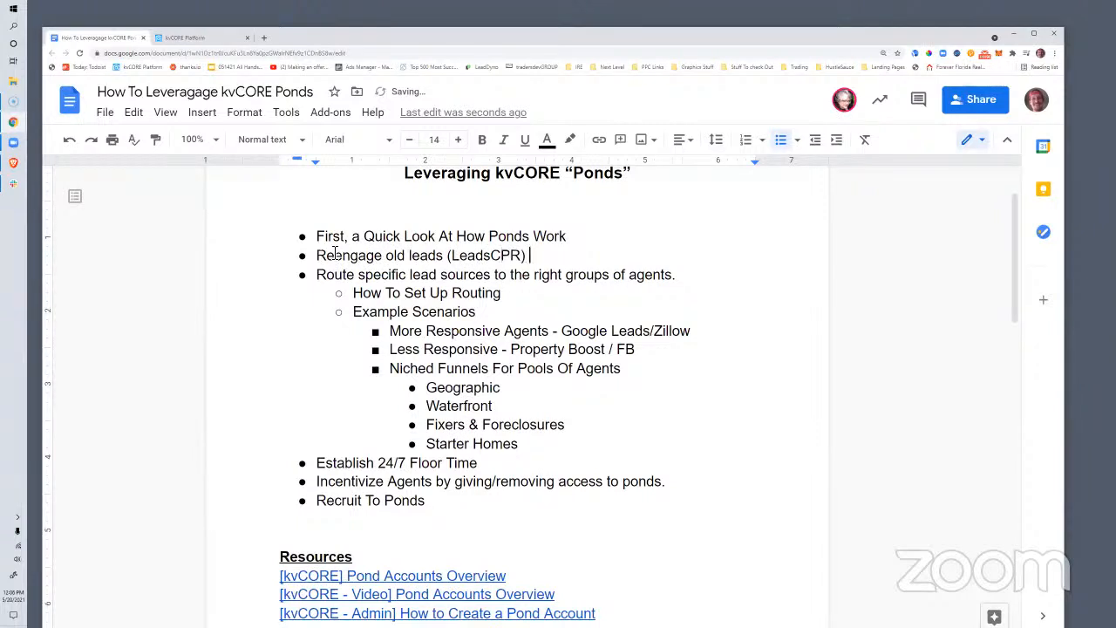
{"action": "left_click", "coordinate": [185, 38]}
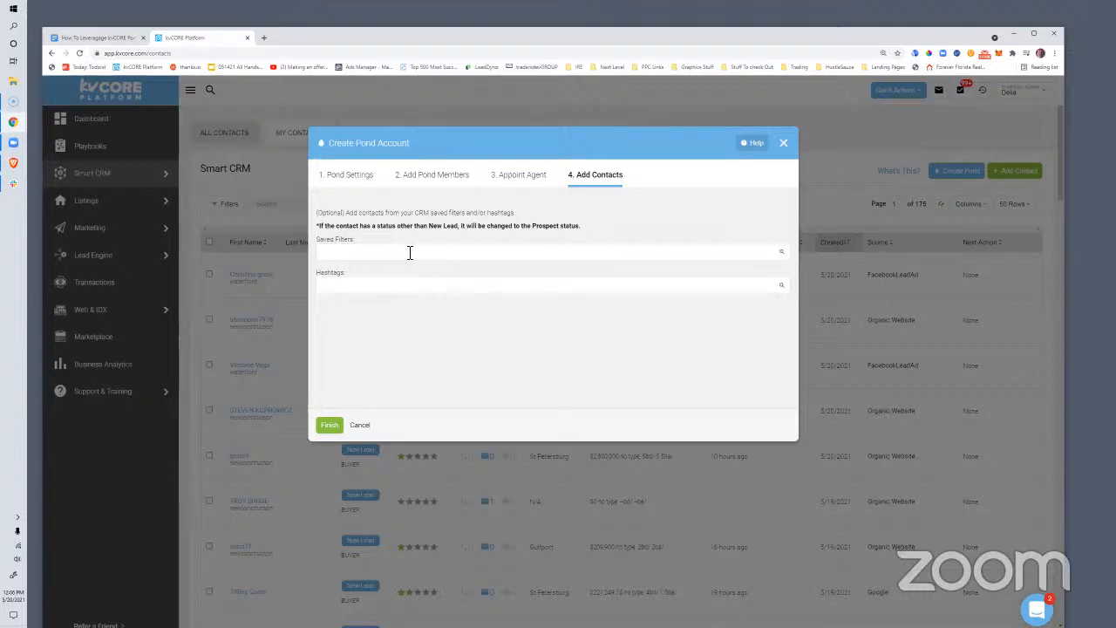
Add the 'land' hashtag to the pond's contacts and finish the pond wizard
{"action": "left_click", "coordinate": [382, 287]}
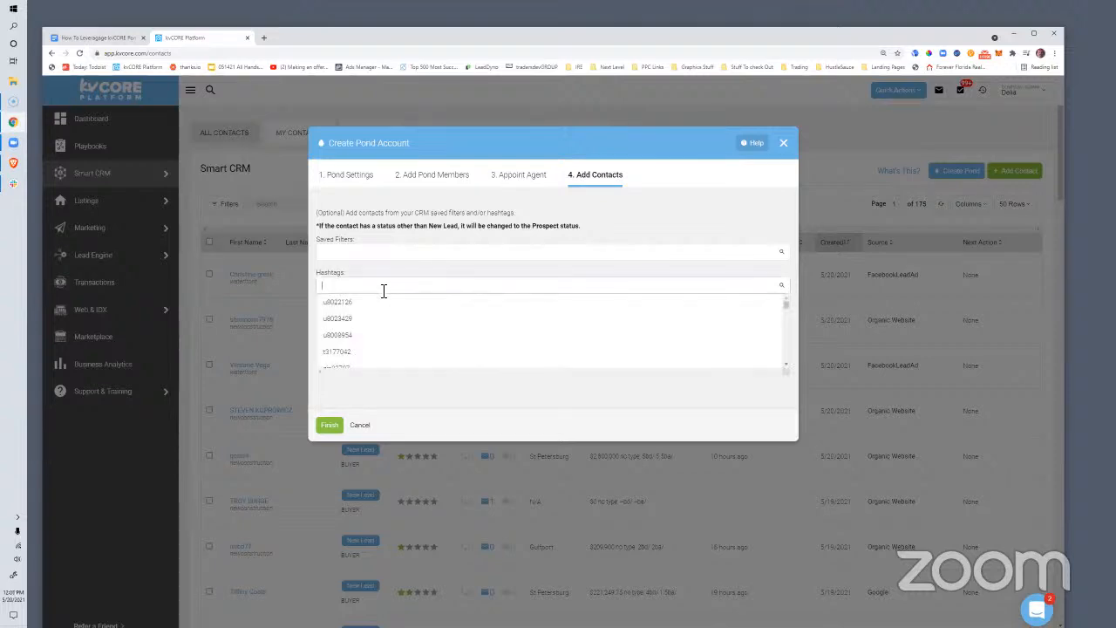
{"action": "left_click", "coordinate": [383, 275]}
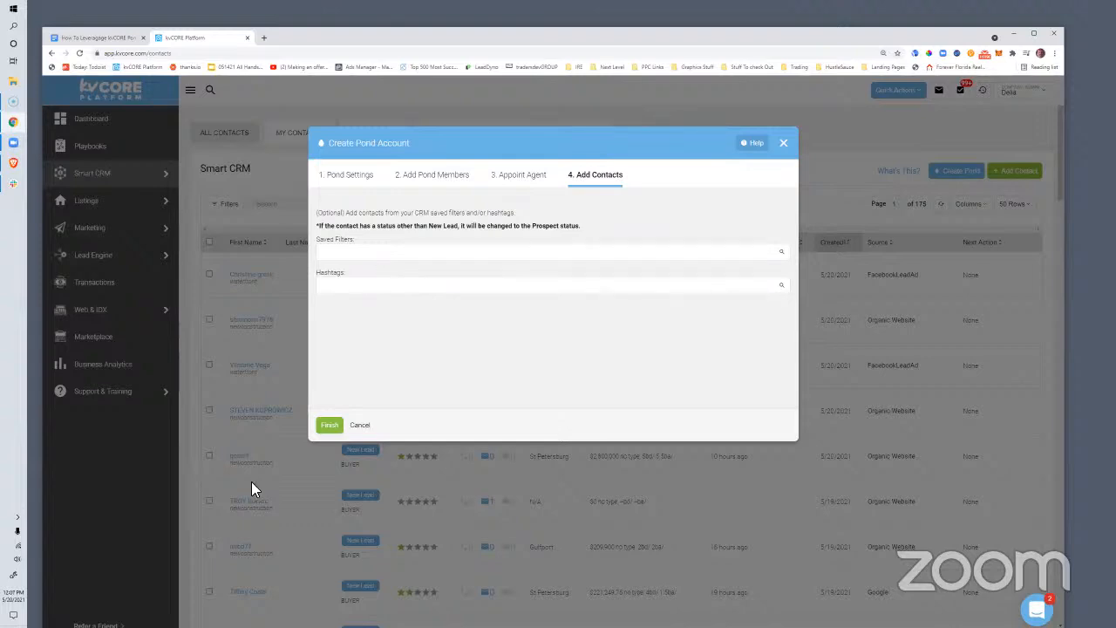
{"action": "left_click", "coordinate": [343, 287]}
{"action": "type", "text": "land"}
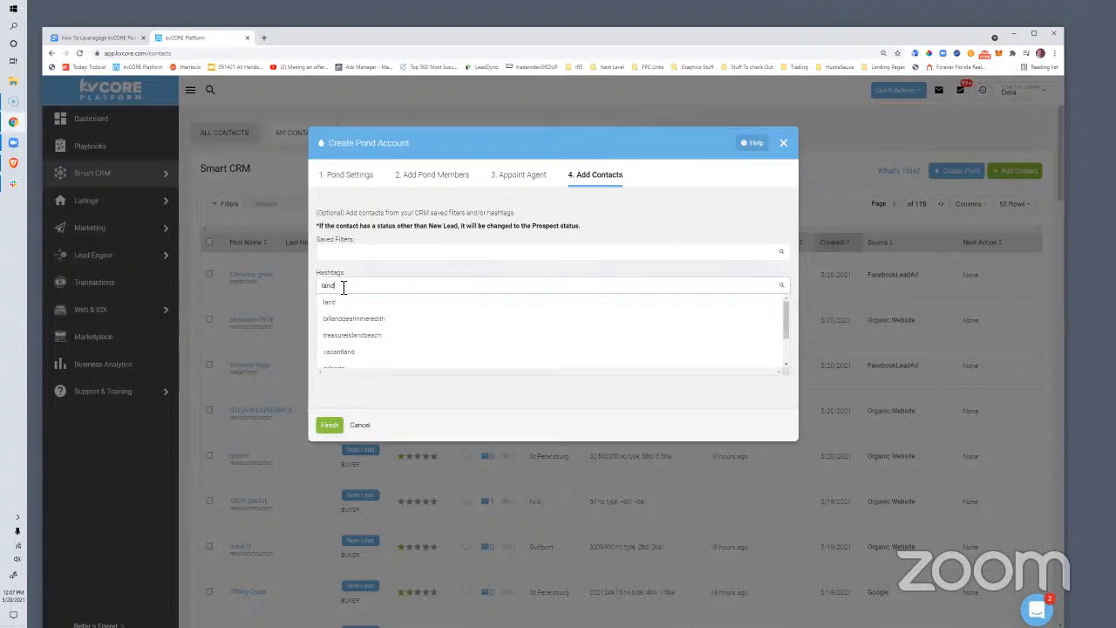
{"action": "scroll", "coordinate": [399, 331], "scroll_direction": "down", "scroll_amount": 1}
{"action": "scroll", "coordinate": [400, 331], "scroll_direction": "up", "scroll_amount": 2}
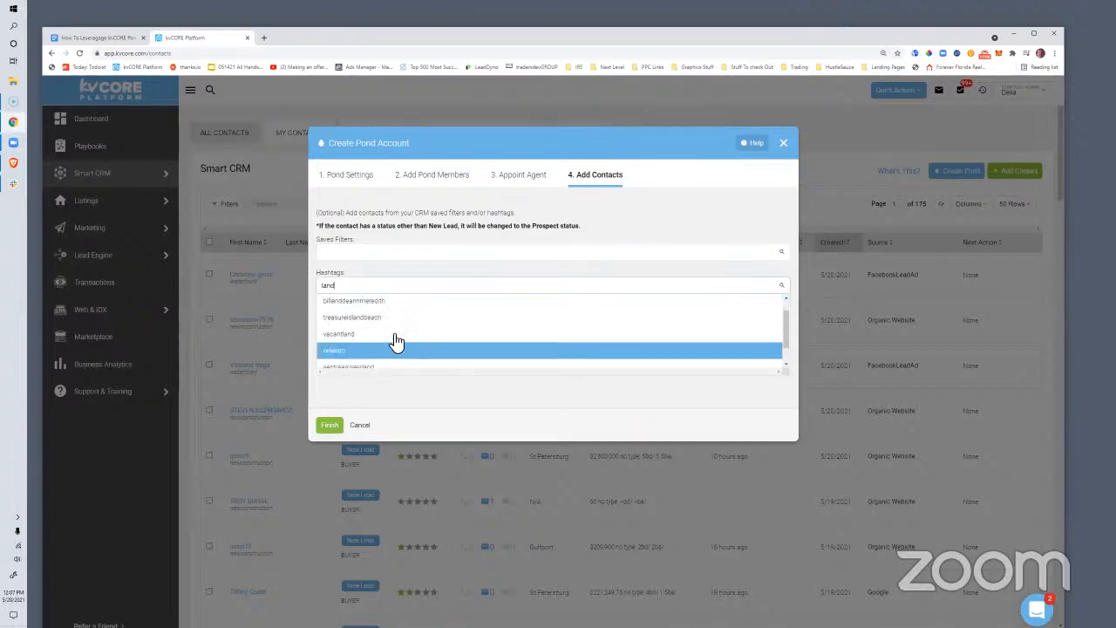
{"action": "scroll", "coordinate": [383, 331], "scroll_direction": "down", "scroll_amount": 1}
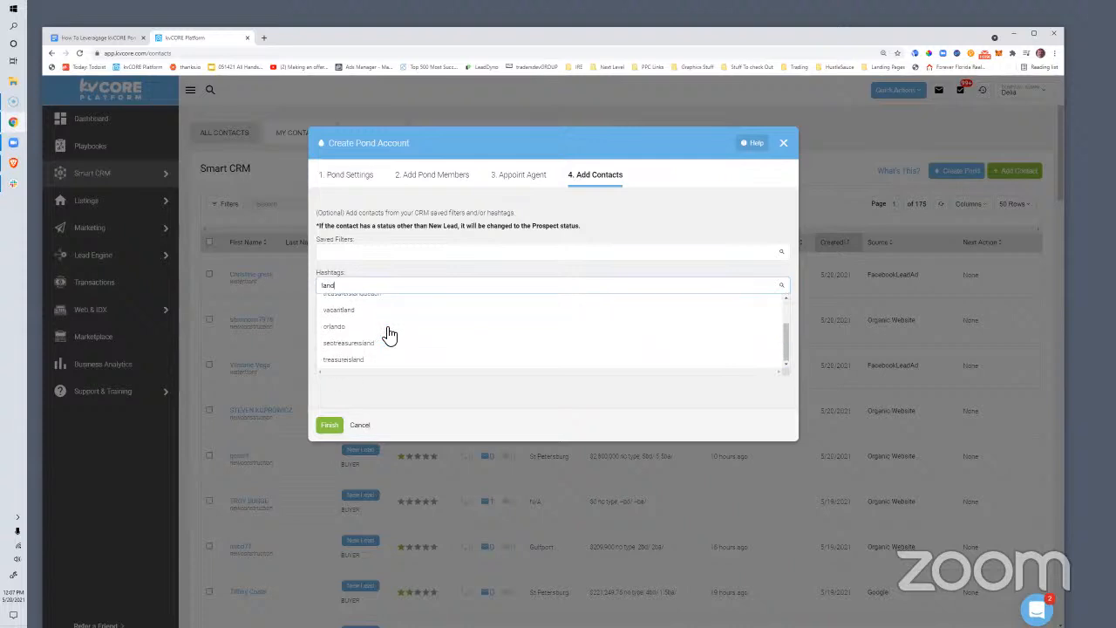
{"action": "scroll", "coordinate": [386, 331], "scroll_direction": "up", "scroll_amount": 2}
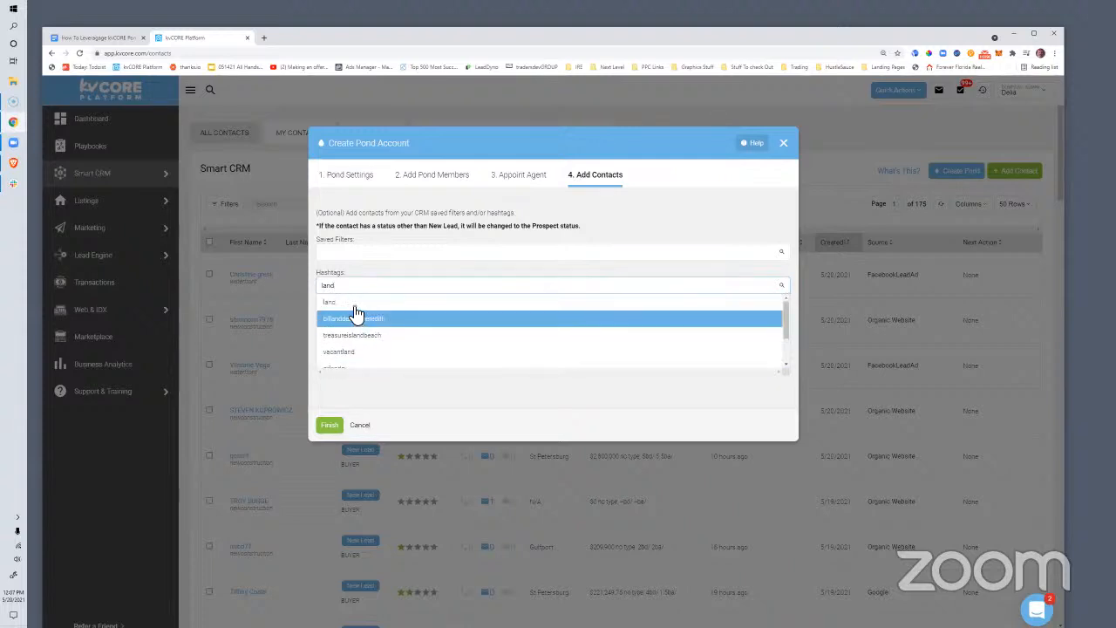
{"action": "left_click", "coordinate": [423, 305]}
{"action": "left_click", "coordinate": [330, 424]}
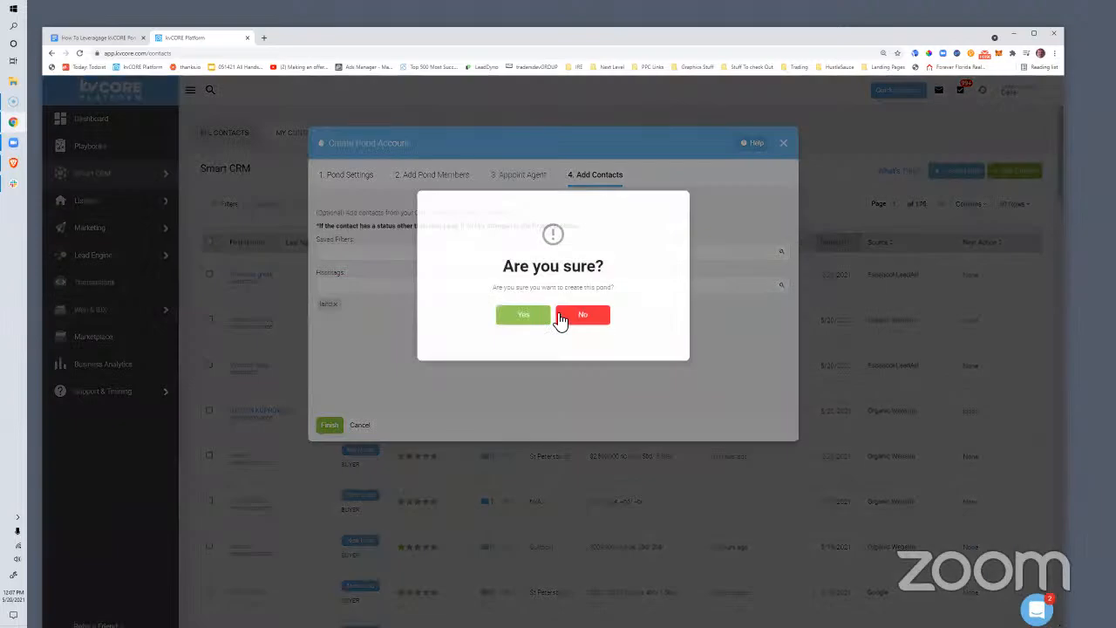
Confirm the Investor Leads pond creation and continue to Lead Routing
{"action": "left_click", "coordinate": [543, 319]}
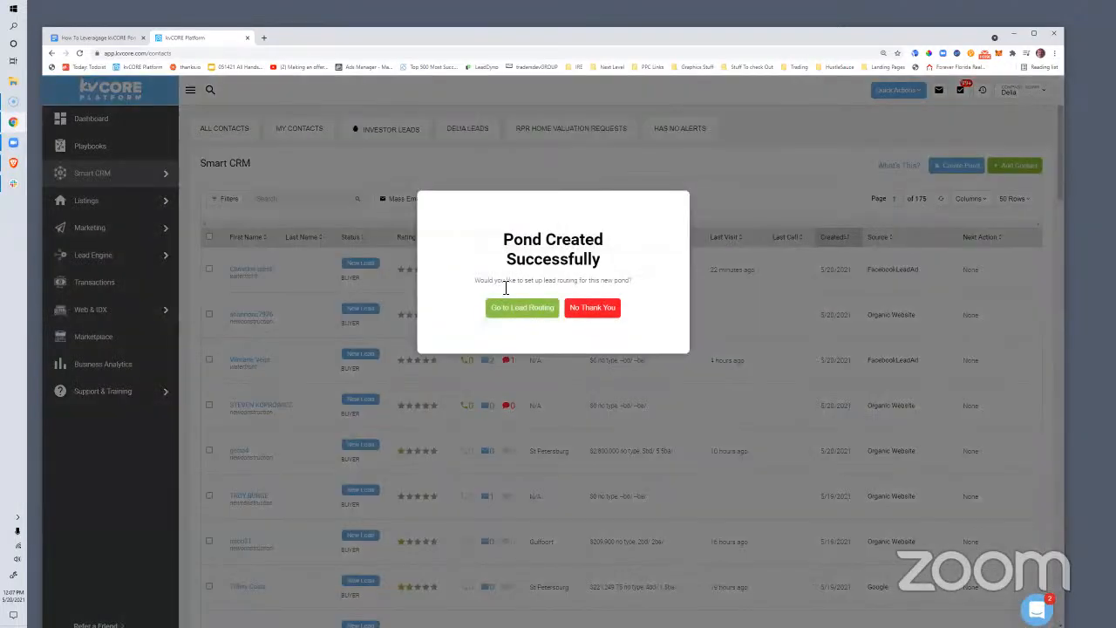
{"action": "left_click_drag", "start_coordinate": [505, 237], "coordinate": [601, 265]}
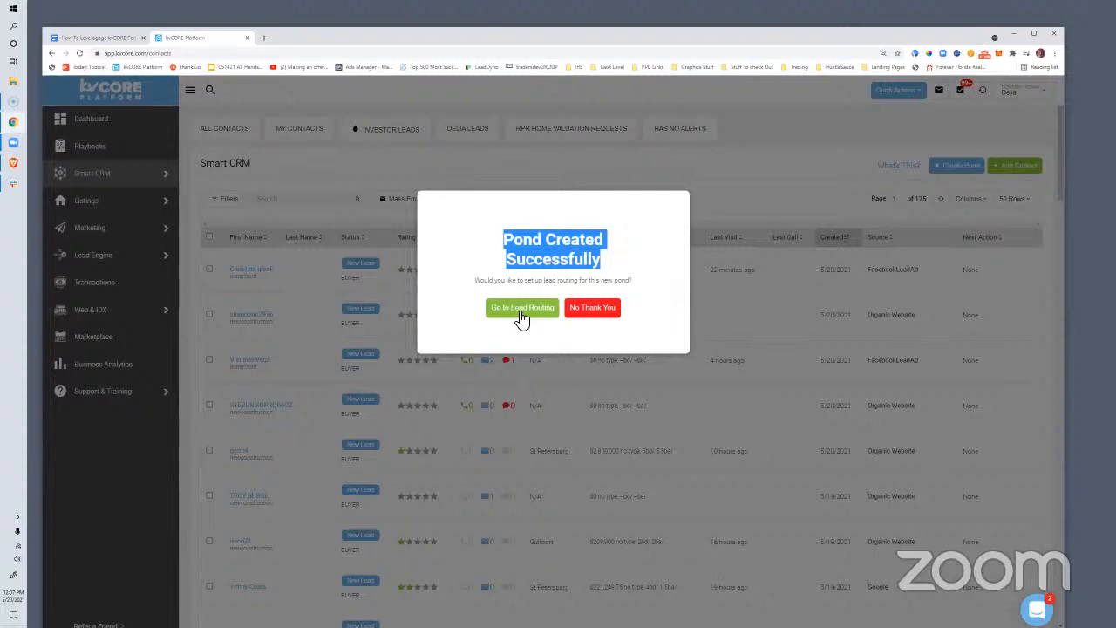
{"action": "left_click", "coordinate": [521, 314]}
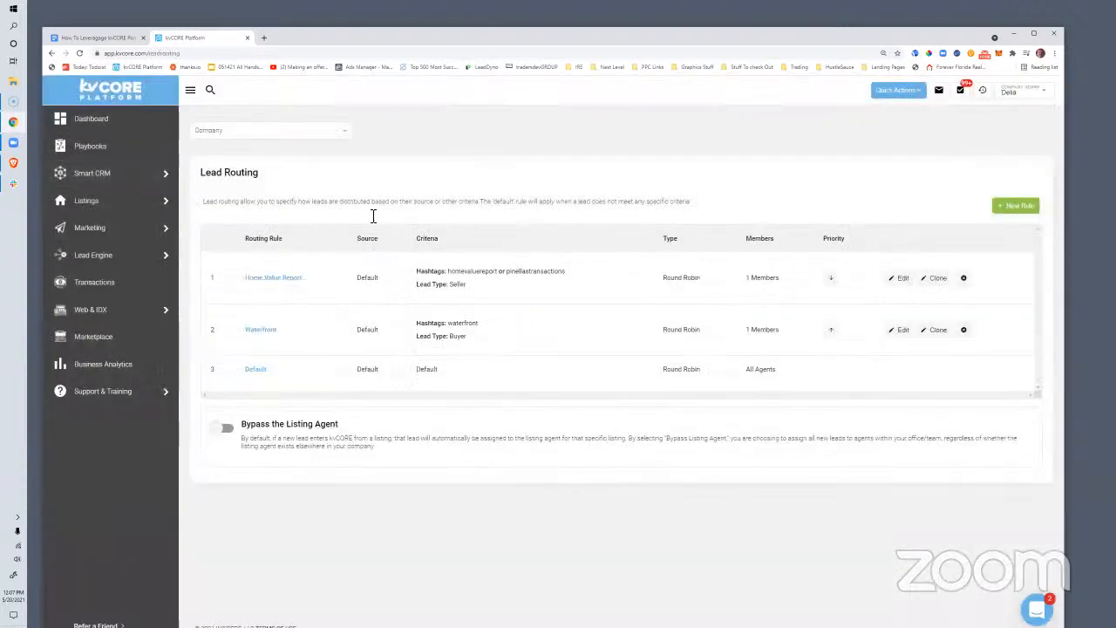
Start a new routing rule with the Investor Leads pond as recipient
{"action": "left_click_drag", "start_coordinate": [262, 173], "coordinate": [206, 174]}
{"action": "left_click", "coordinate": [1018, 208]}
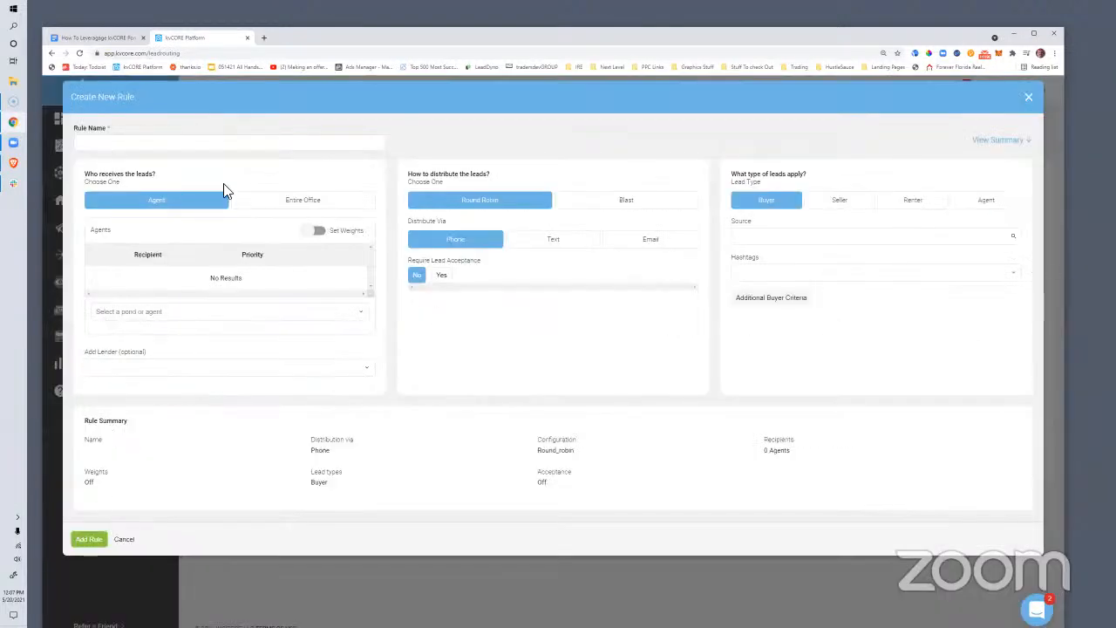
{"action": "left_click", "coordinate": [148, 316]}
{"action": "type", "text": "te"}
{"action": "key", "text": "BackSpace"}
{"action": "key", "text": "BackSpace"}
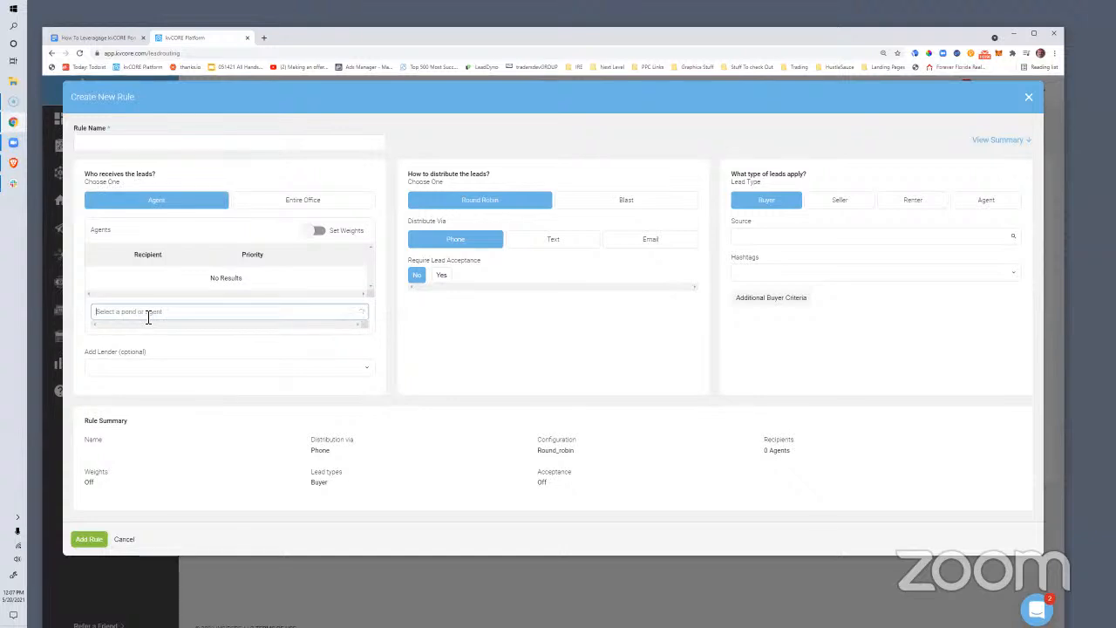
{"action": "type", "text": "Landn"}
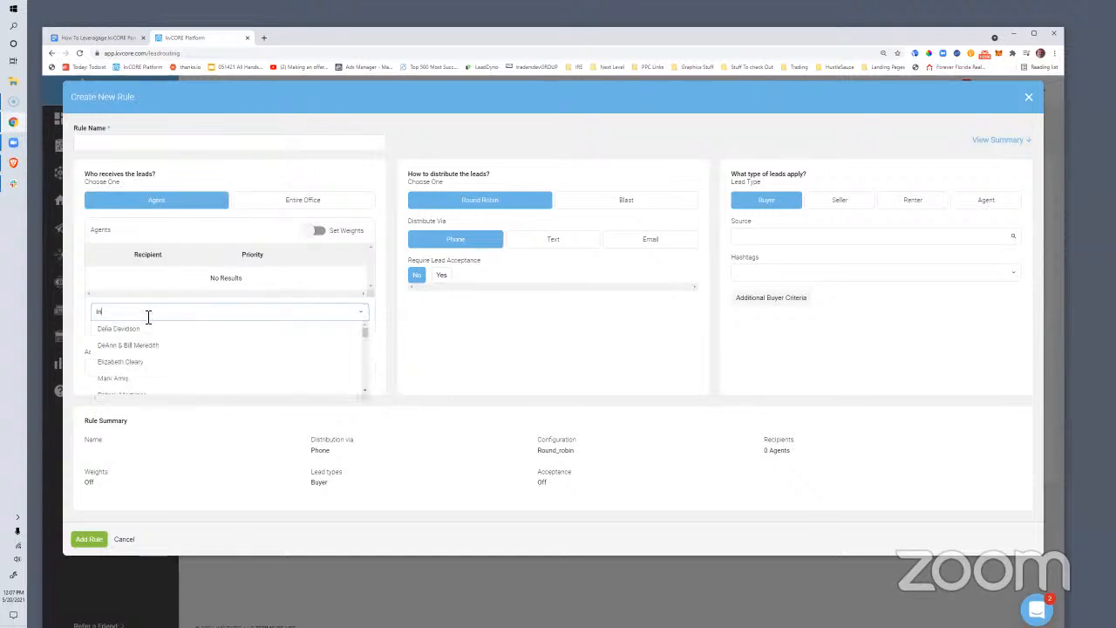
{"action": "type", "text": "ves"}
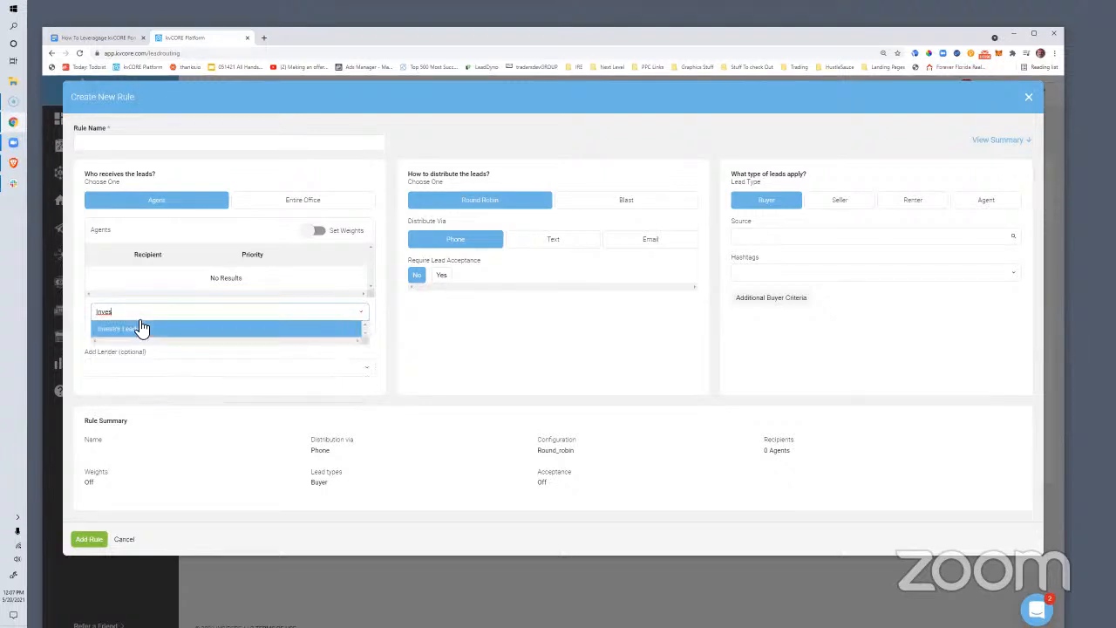
{"action": "left_click", "coordinate": [138, 327]}
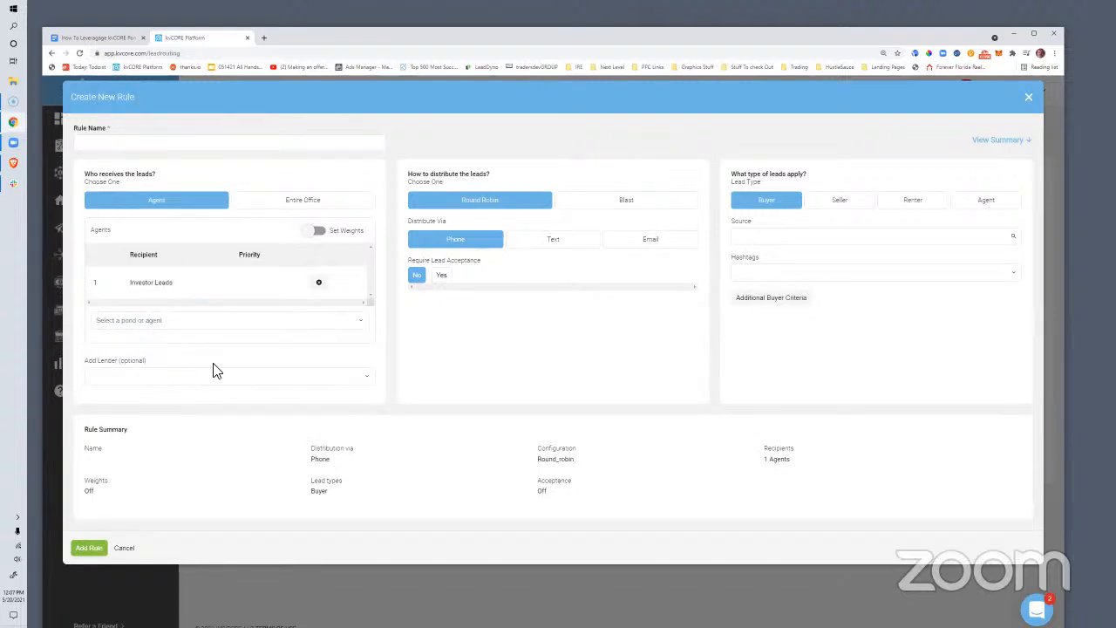
Match the 'investor' hashtag, name the rule 'Investor Pond Route', and save it
{"action": "left_click", "coordinate": [768, 273]}
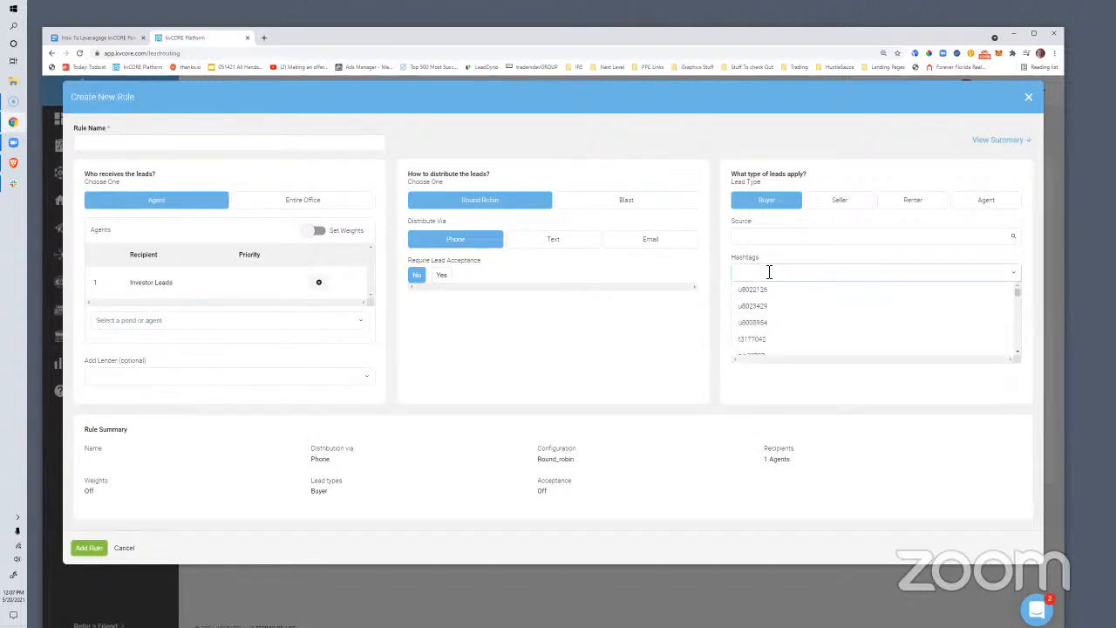
{"action": "type", "text": "investor"}
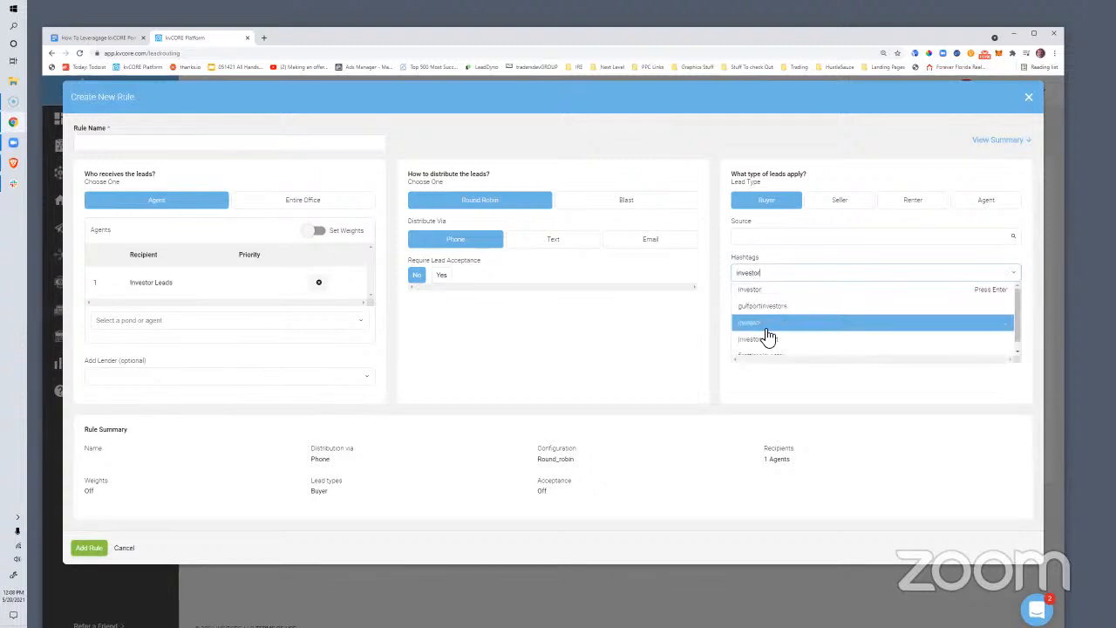
{"action": "left_click", "coordinate": [771, 324]}
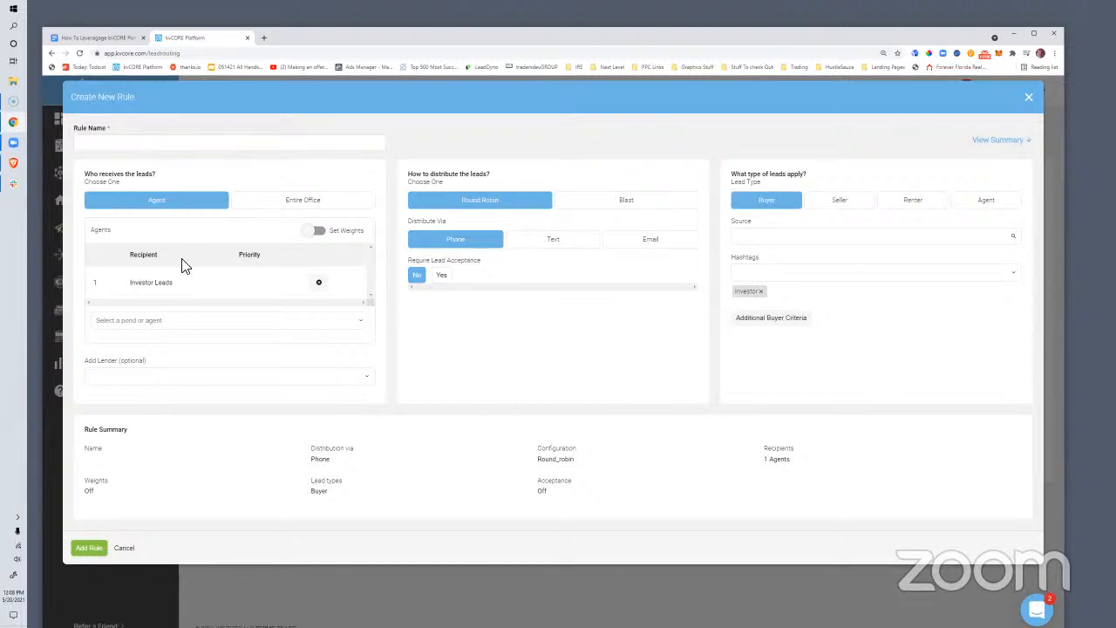
{"action": "left_click", "coordinate": [140, 148]}
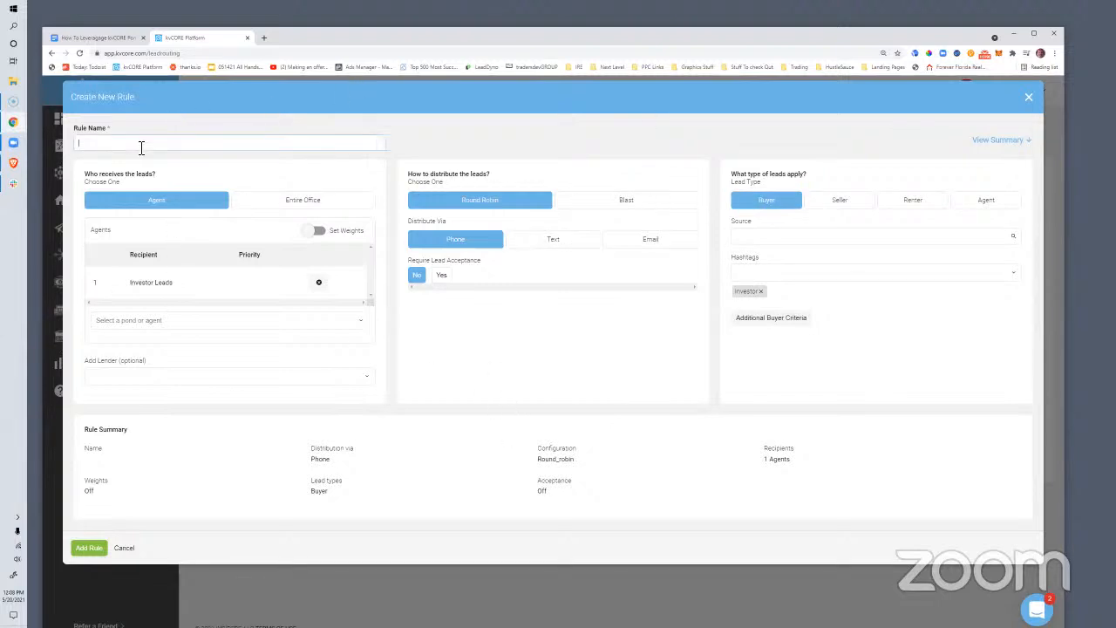
{"action": "type", "text": "Investor Pond Route"}
{"action": "left_click", "coordinate": [109, 568]}
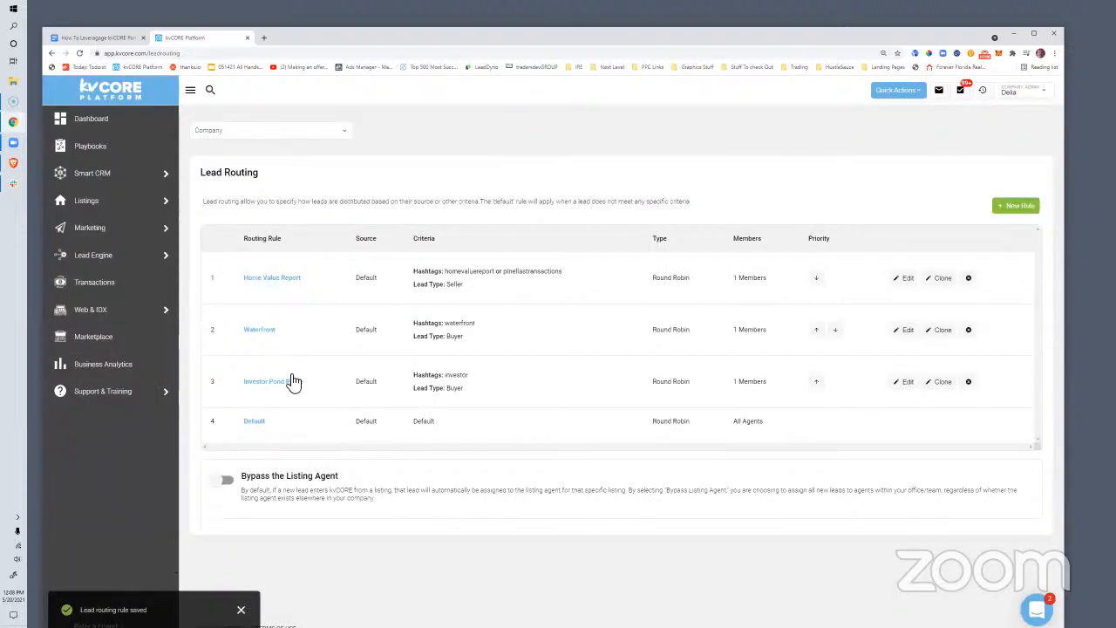
Check Investor Pond Route in the rules table, then return to Smart CRM contacts
{"action": "left_click_drag", "start_coordinate": [314, 381], "coordinate": [227, 390]}
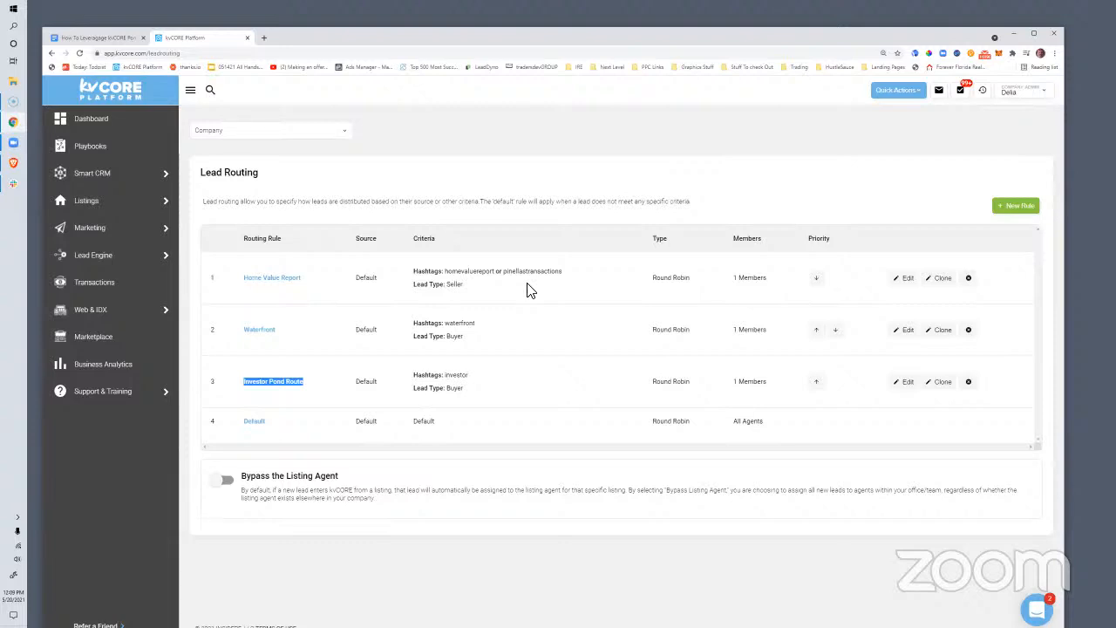
{"action": "left_click", "coordinate": [84, 178]}
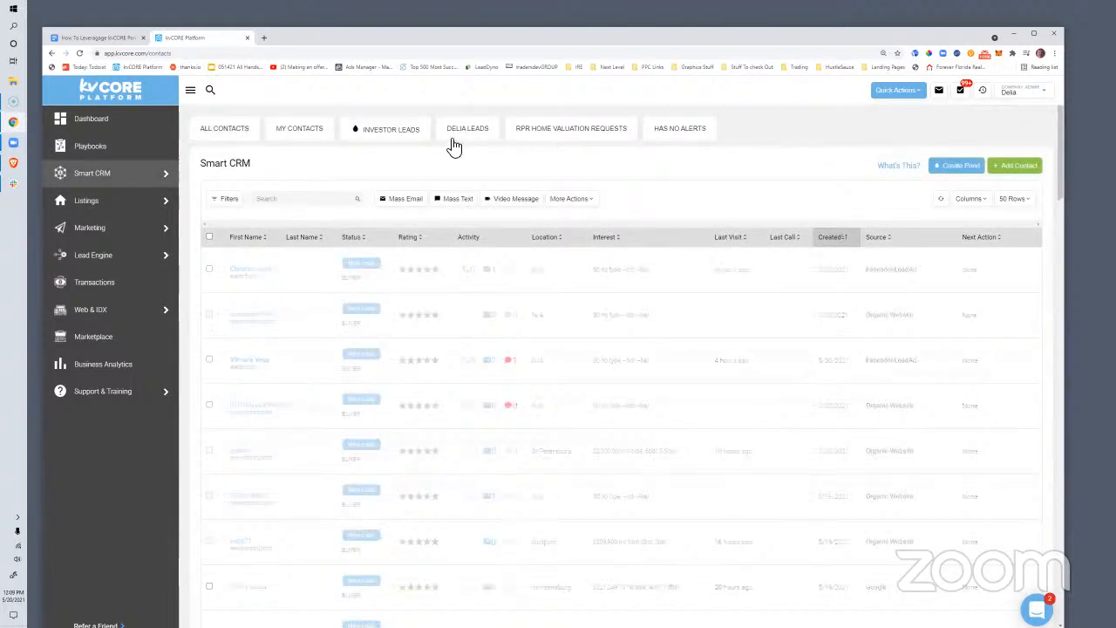
Open the Investor Leads pond and review its settings, including the two Pond Members
{"action": "left_click", "coordinate": [371, 142]}
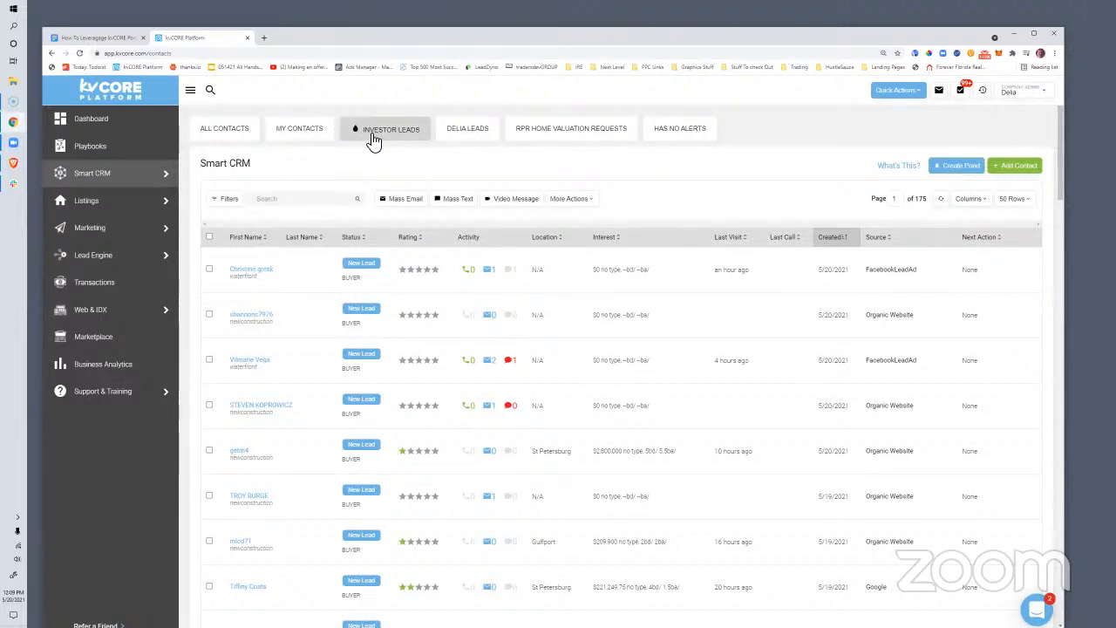
{"action": "left_click", "coordinate": [376, 130]}
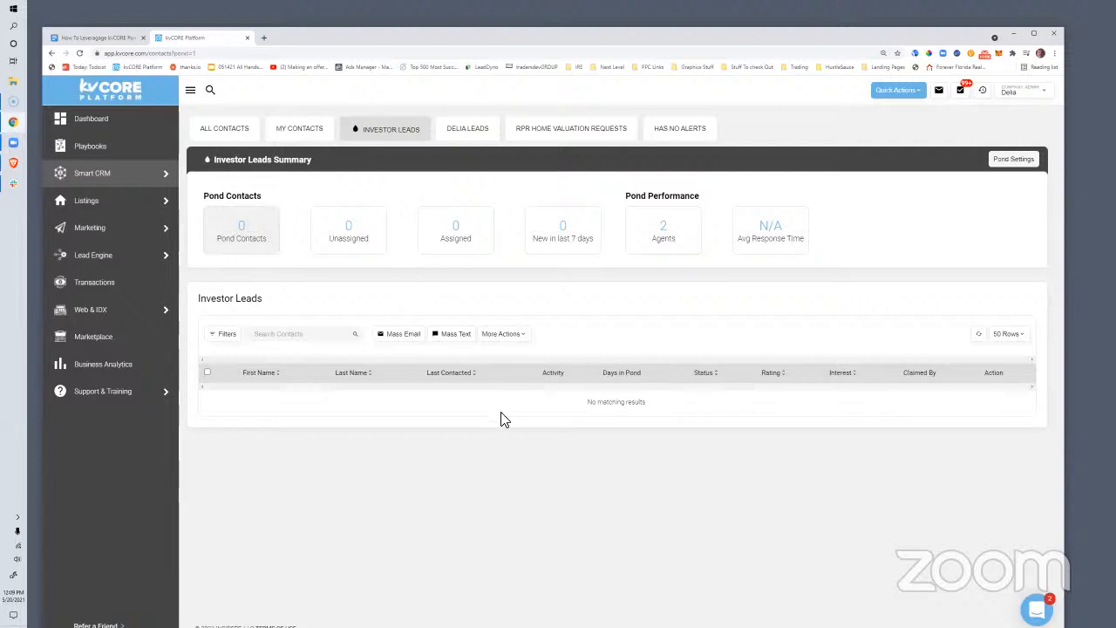
{"action": "left_click", "coordinate": [999, 164]}
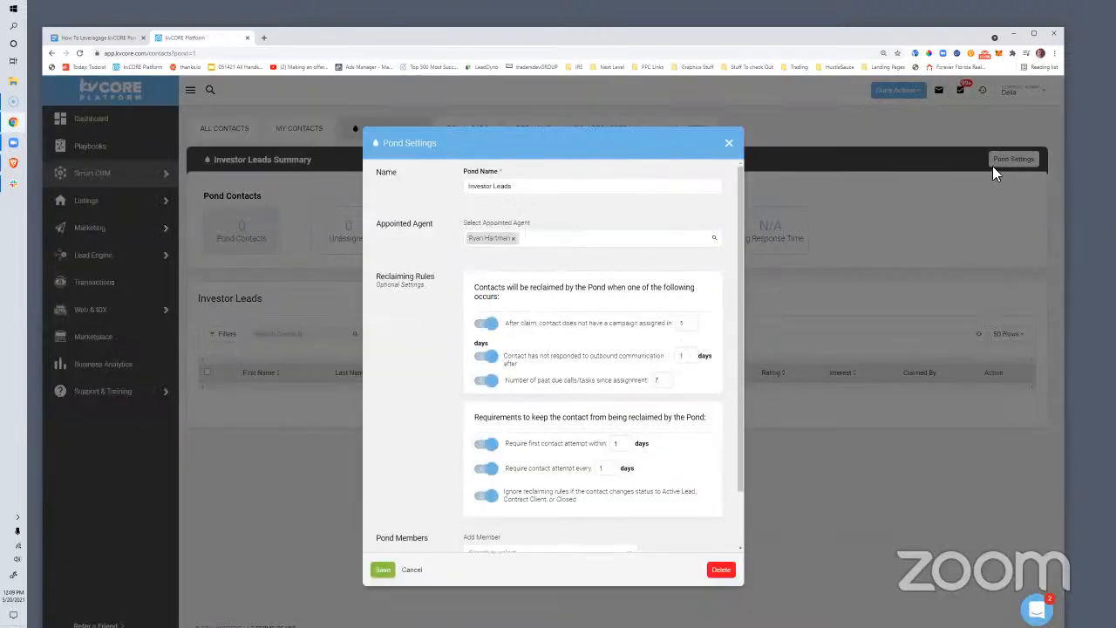
{"action": "scroll", "coordinate": [405, 383], "scroll_direction": "down", "scroll_amount": 2}
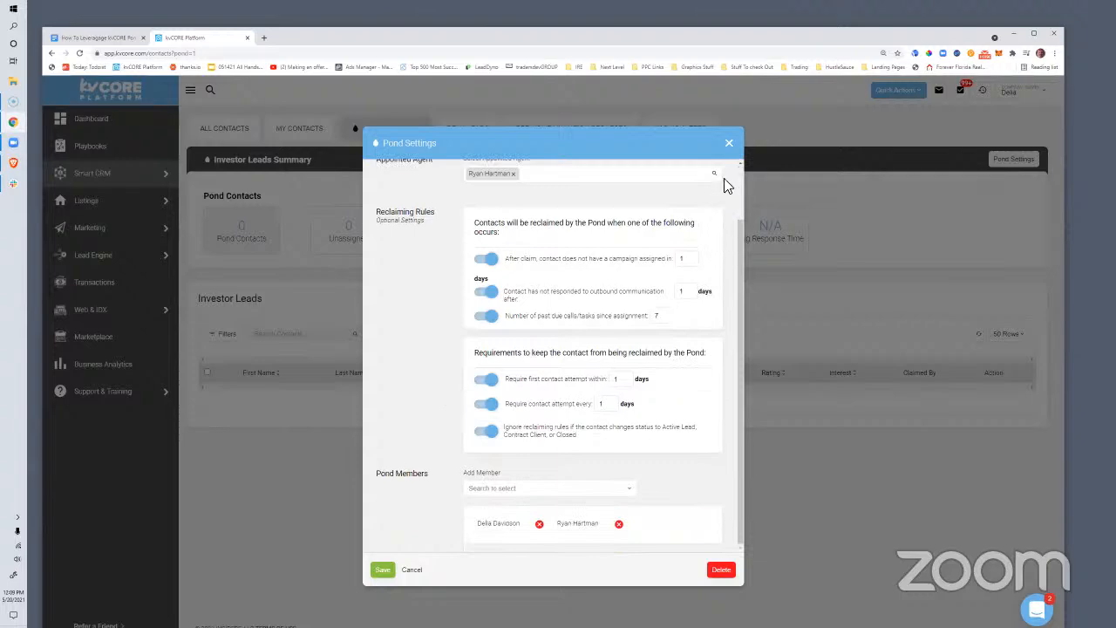
{"action": "left_click", "coordinate": [729, 139]}
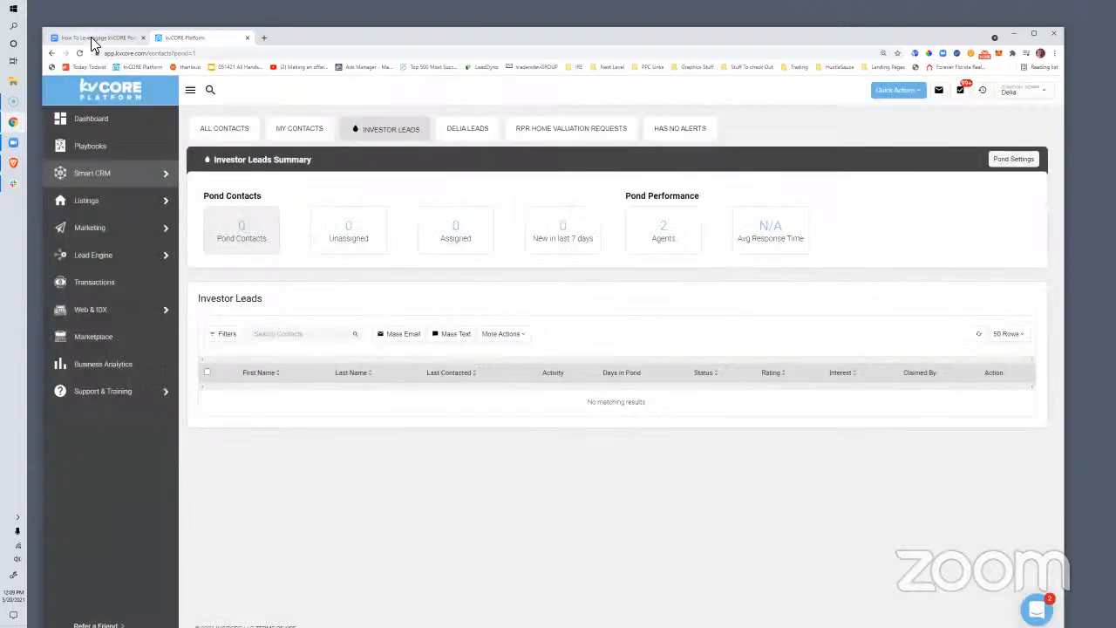
{"action": "key", "text": "ctrl+shift+Tab"}
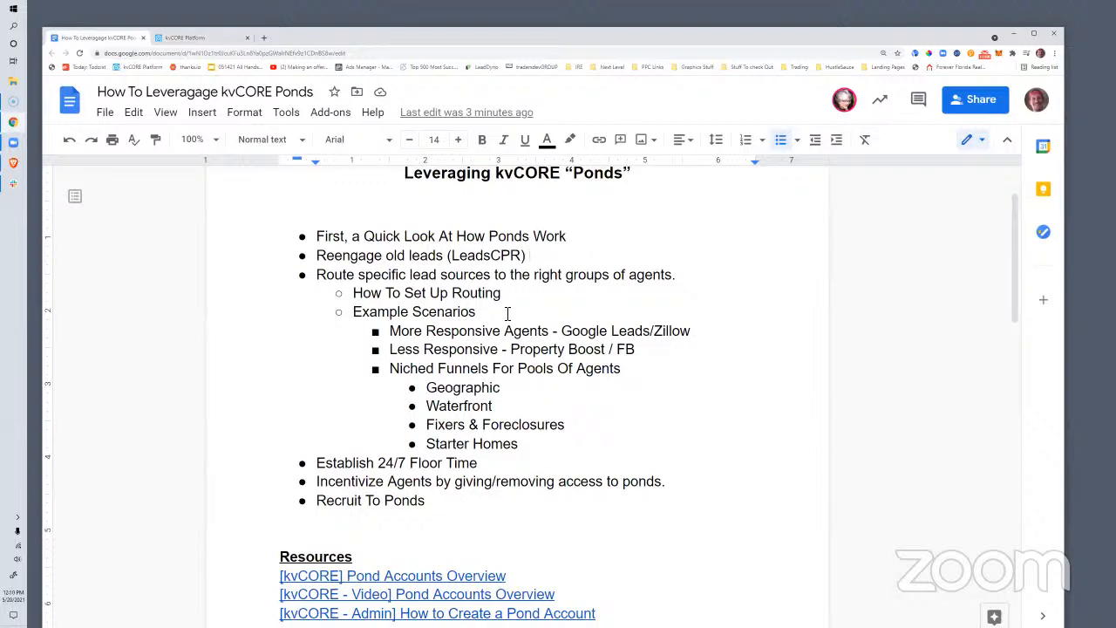
{"action": "scroll", "coordinate": [406, 413], "scroll_direction": "up", "scroll_amount": 1}
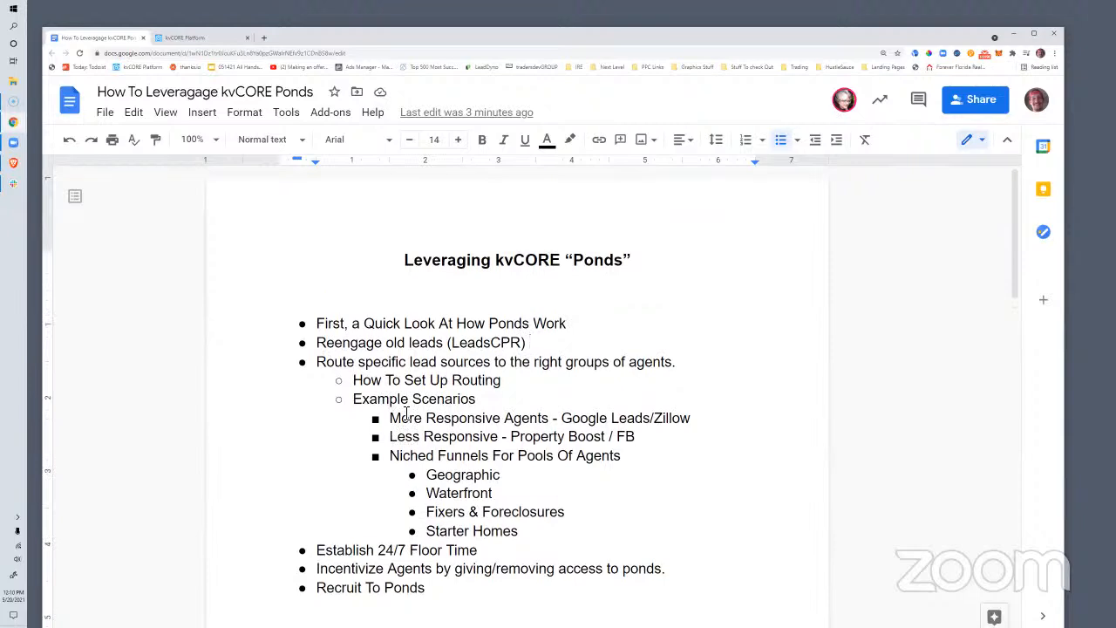
{"action": "left_click_drag", "start_coordinate": [521, 342], "coordinate": [456, 323]}
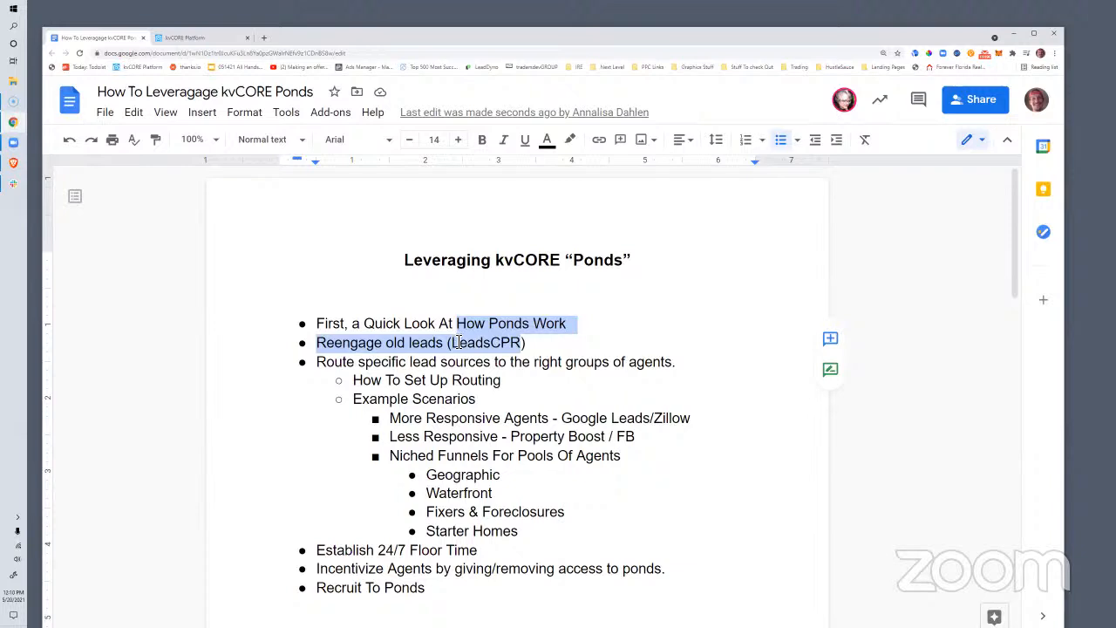
{"action": "left_click", "coordinate": [547, 354]}
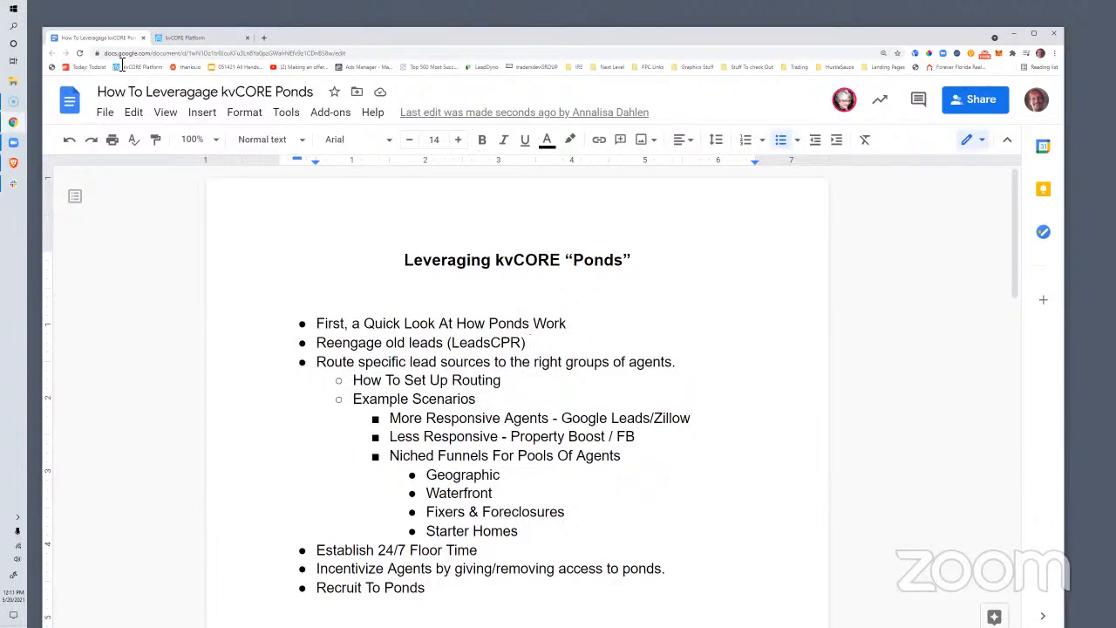
{"action": "left_click", "coordinate": [181, 37]}
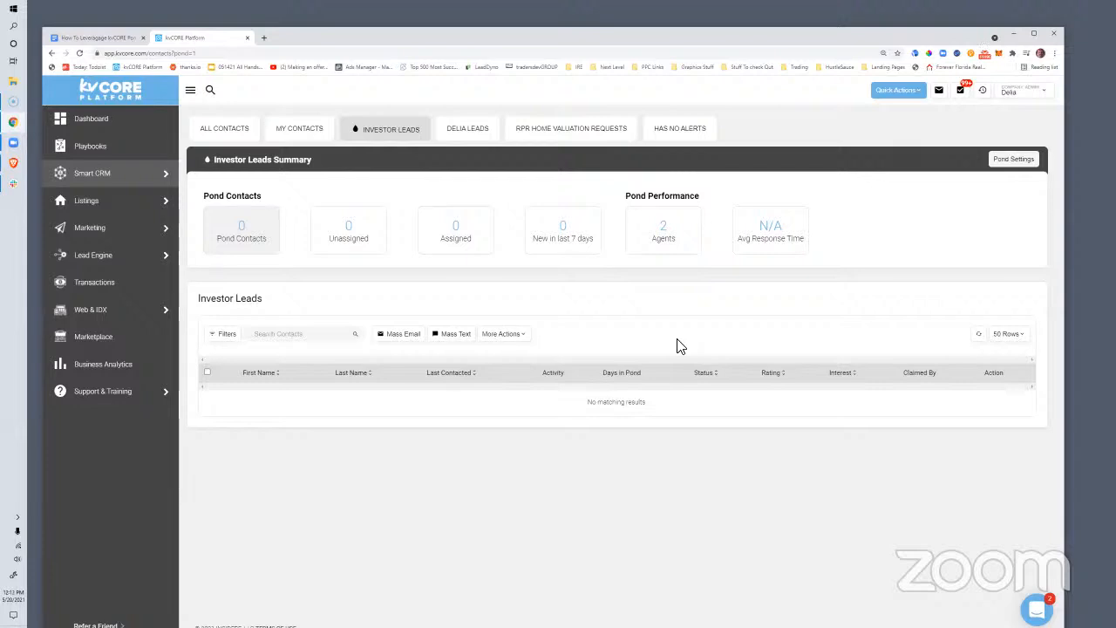
{"action": "left_click", "coordinate": [98, 38]}
{"action": "left_click", "coordinate": [372, 388]}
{"action": "left_click_drag", "start_coordinate": [354, 399], "coordinate": [631, 468]}
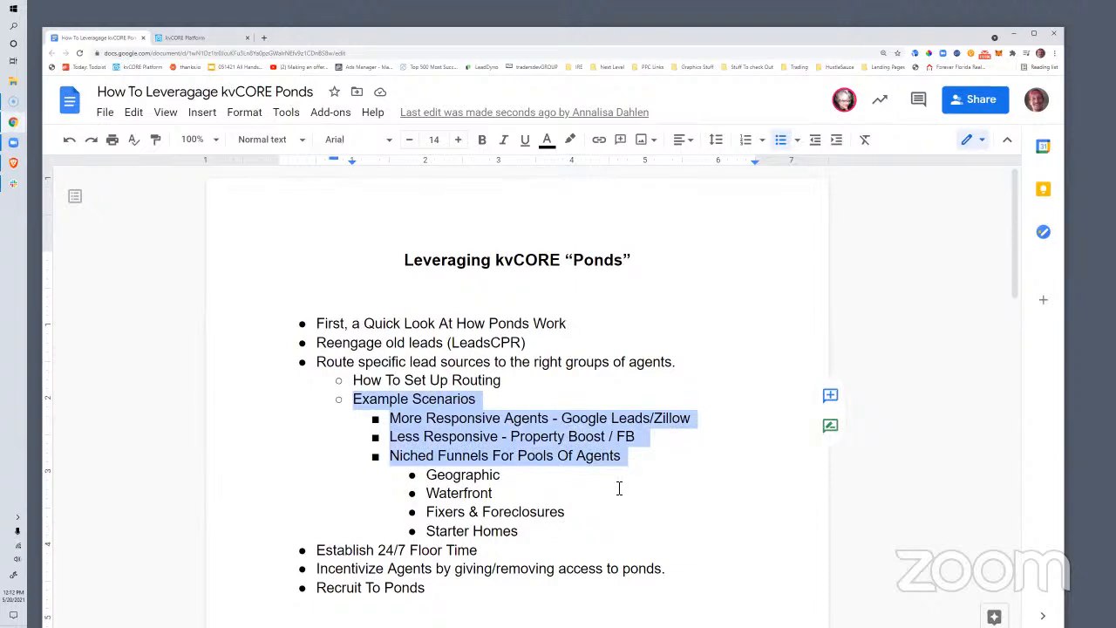
{"action": "left_click", "coordinate": [586, 478]}
{"action": "left_click_drag", "start_coordinate": [392, 460], "coordinate": [457, 462]}
{"action": "left_click", "coordinate": [457, 462]}
{"action": "left_click_drag", "start_coordinate": [391, 455], "coordinate": [547, 537]}
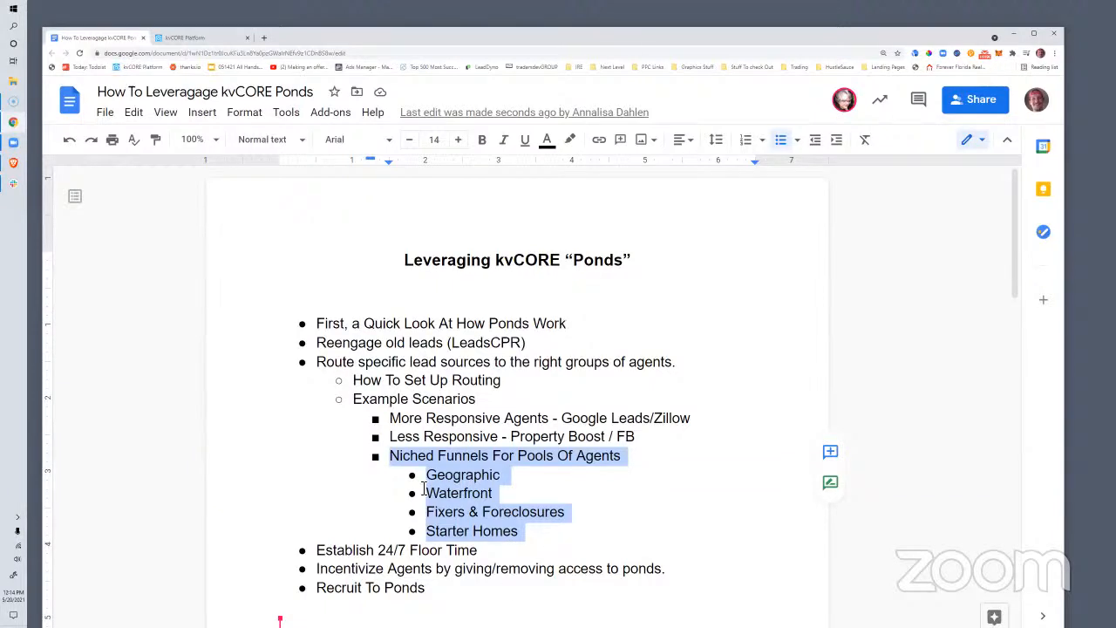
{"action": "left_click", "coordinate": [425, 478]}
{"action": "left_click", "coordinate": [516, 531], "text": "shift"}
{"action": "left_click", "coordinate": [406, 455]}
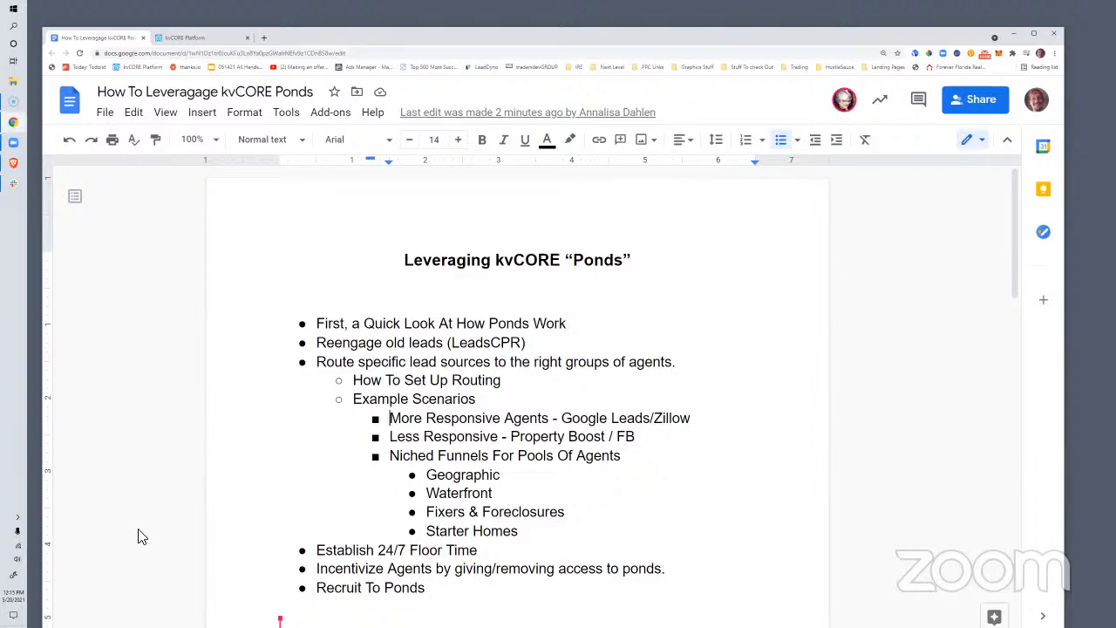
{"action": "scroll", "coordinate": [537, 427], "scroll_direction": "down", "scroll_amount": 1}
{"action": "scroll", "coordinate": [537, 427], "scroll_direction": "down", "scroll_amount": 1}
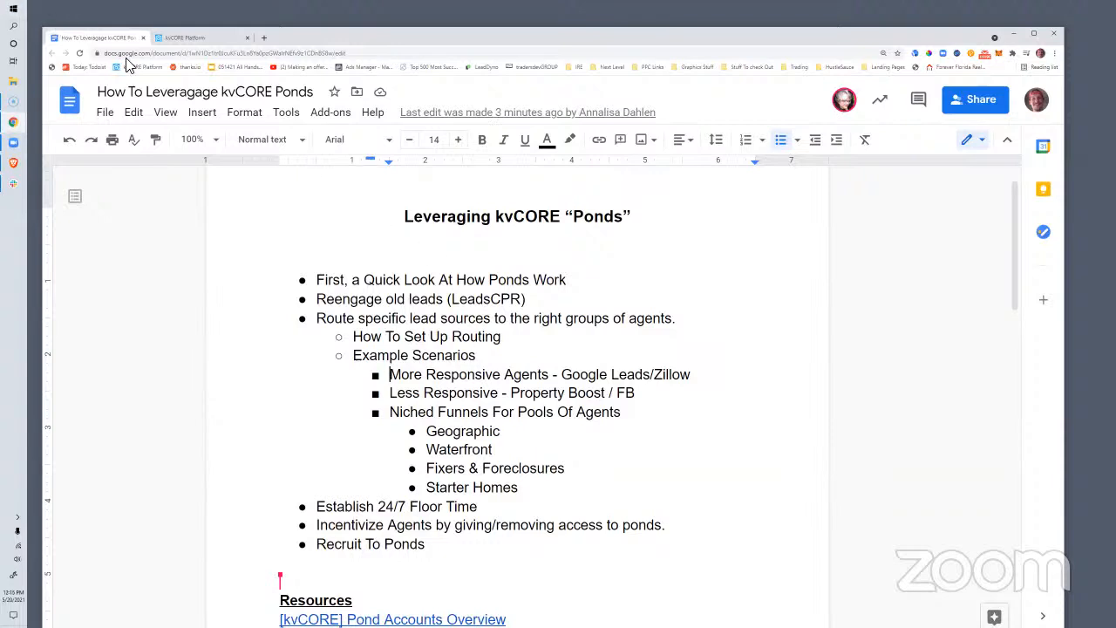
Switch between the Investor Leads pond page and the ponds outline document
{"action": "left_click", "coordinate": [186, 38]}
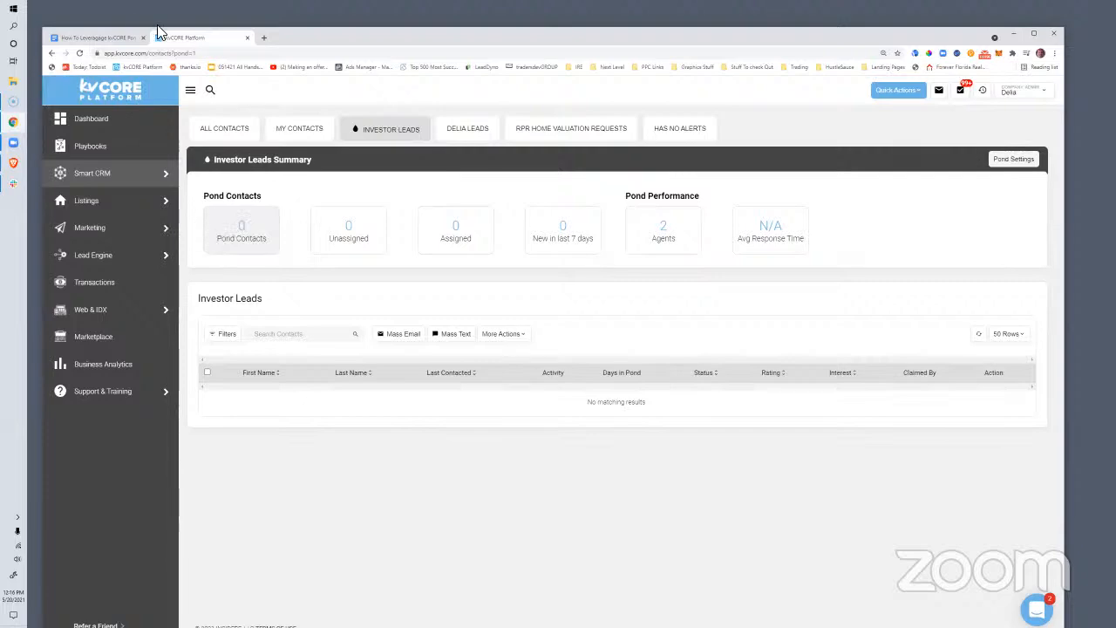
{"action": "left_click", "coordinate": [100, 37]}
{"action": "left_click", "coordinate": [195, 36]}
{"action": "left_click", "coordinate": [113, 44]}
Back in the ponds outline, point out the routing and Niched Funnels bullets
{"action": "left_click", "coordinate": [495, 549]}
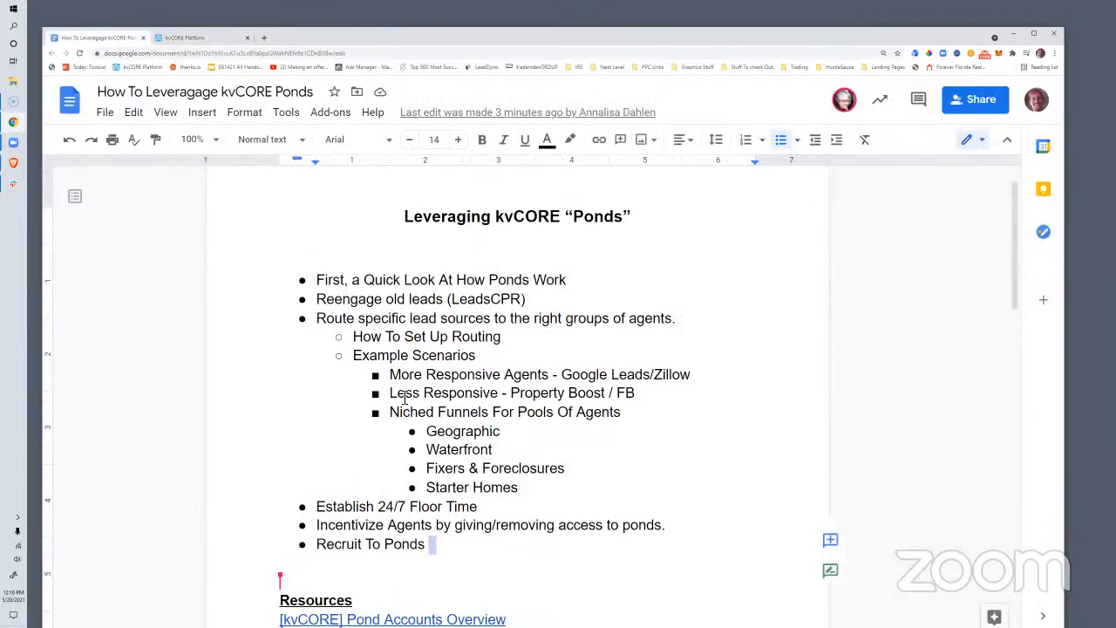
{"action": "left_click", "coordinate": [354, 337]}
{"action": "left_click", "coordinate": [463, 355]}
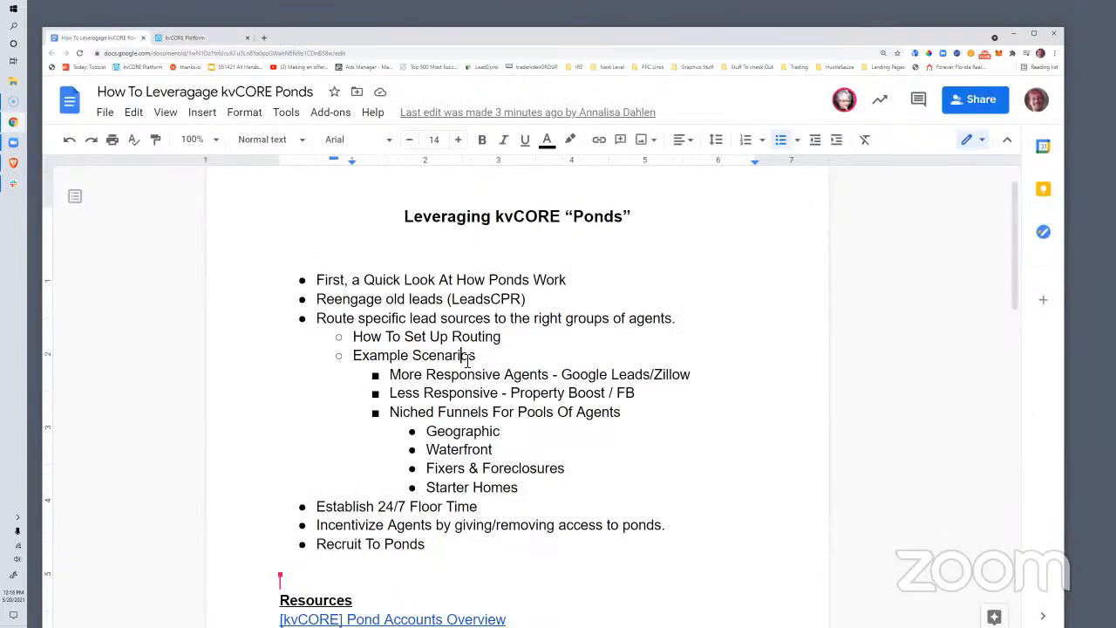
{"action": "left_click", "coordinate": [425, 394]}
{"action": "left_click_drag", "start_coordinate": [390, 411], "coordinate": [517, 490]}
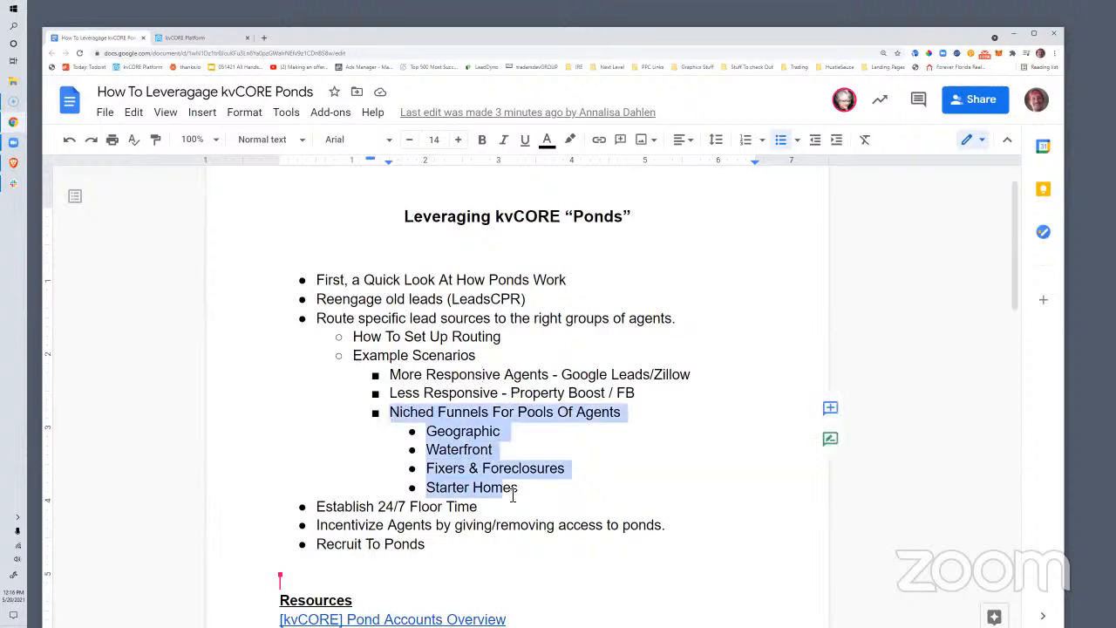
{"action": "left_click", "coordinate": [571, 394]}
Highlight the More Responsive and Less Responsive scenario lines while explaining them
{"action": "left_click_drag", "start_coordinate": [390, 374], "coordinate": [640, 394]}
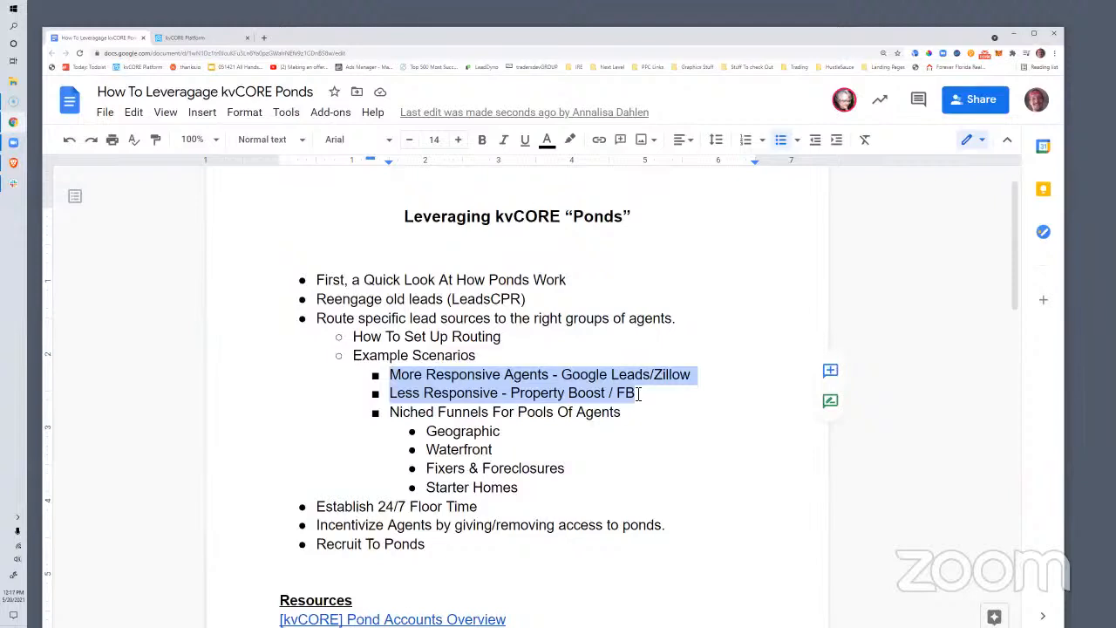
{"action": "left_click", "coordinate": [639, 393]}
{"action": "left_click_drag", "start_coordinate": [695, 377], "coordinate": [399, 376]}
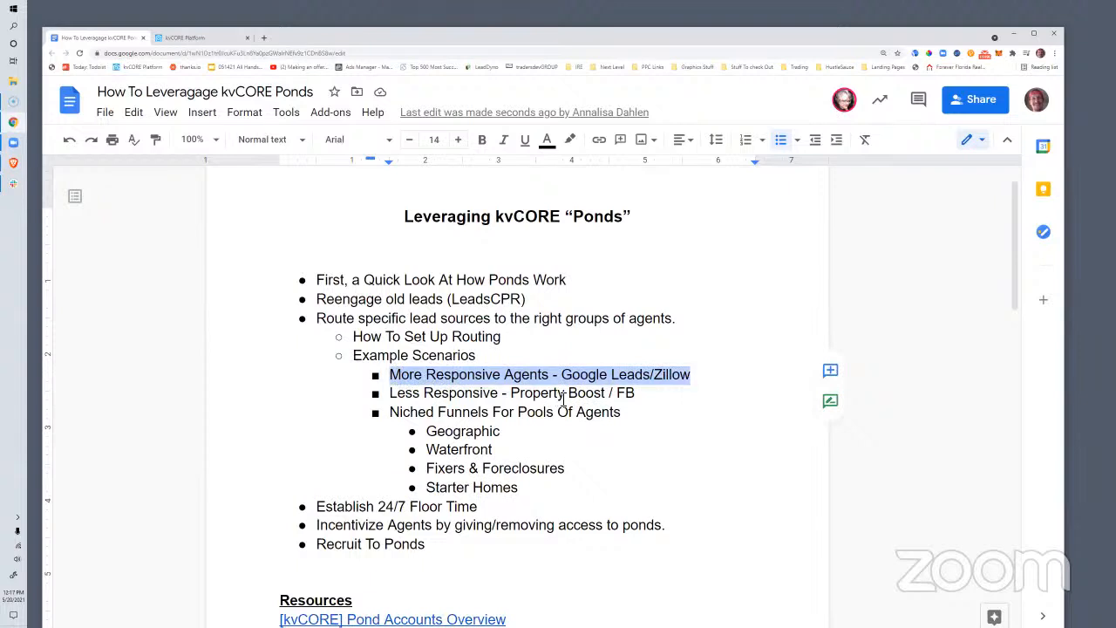
{"action": "left_click", "coordinate": [495, 393]}
{"action": "left_click_drag", "start_coordinate": [642, 394], "coordinate": [403, 395]}
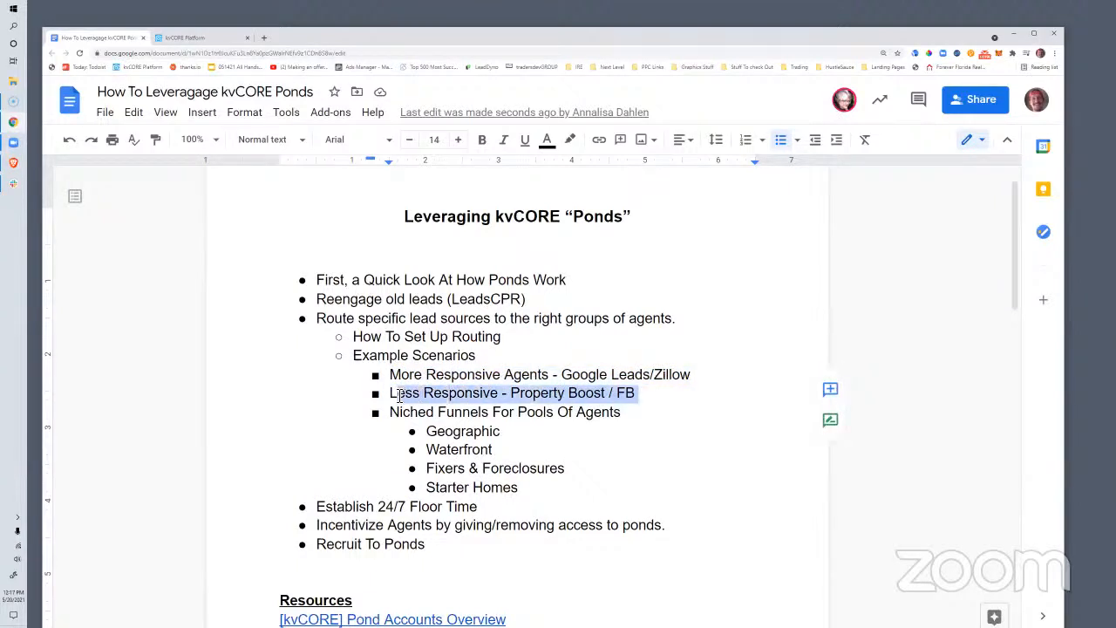
{"action": "left_click", "coordinate": [533, 384]}
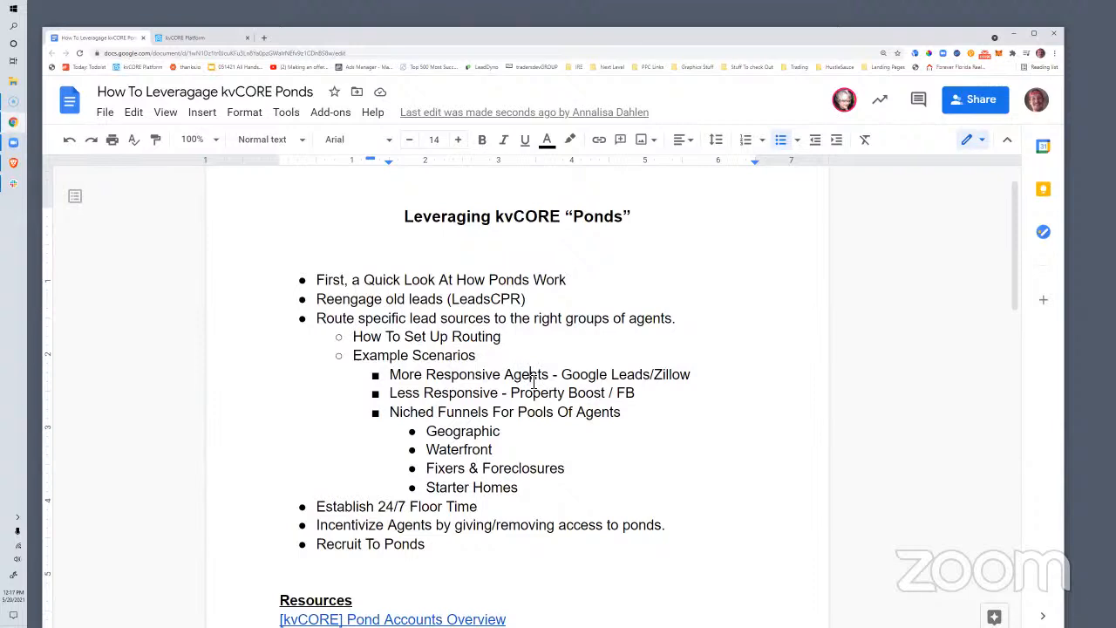
{"action": "left_click_drag", "start_coordinate": [391, 397], "coordinate": [652, 399]}
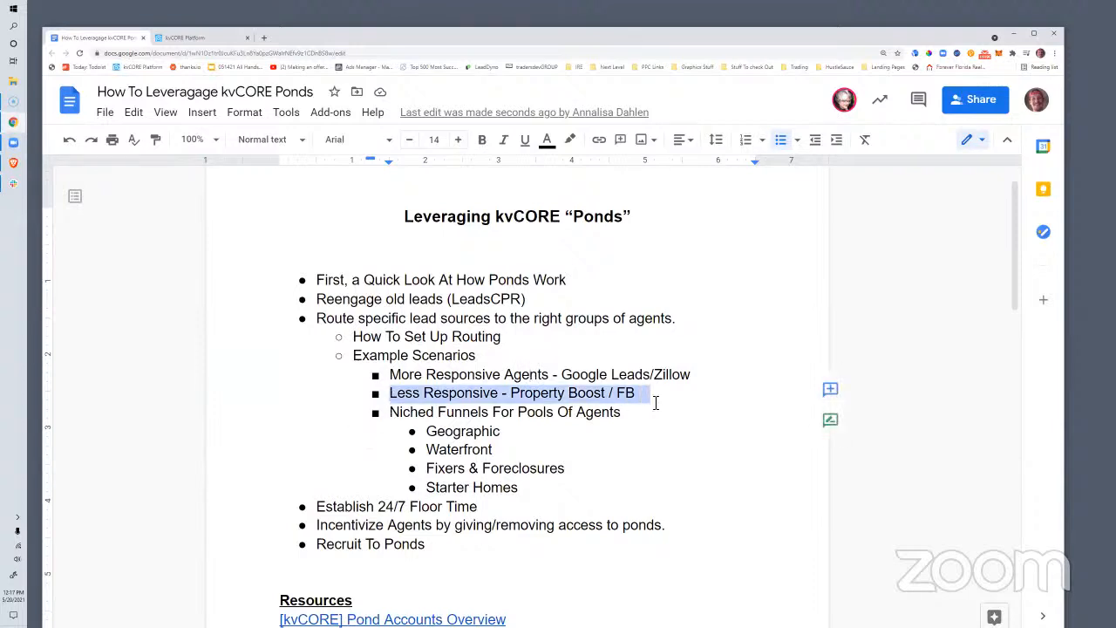
{"action": "left_click", "coordinate": [682, 377]}
{"action": "left_click_drag", "start_coordinate": [390, 375], "coordinate": [639, 392]}
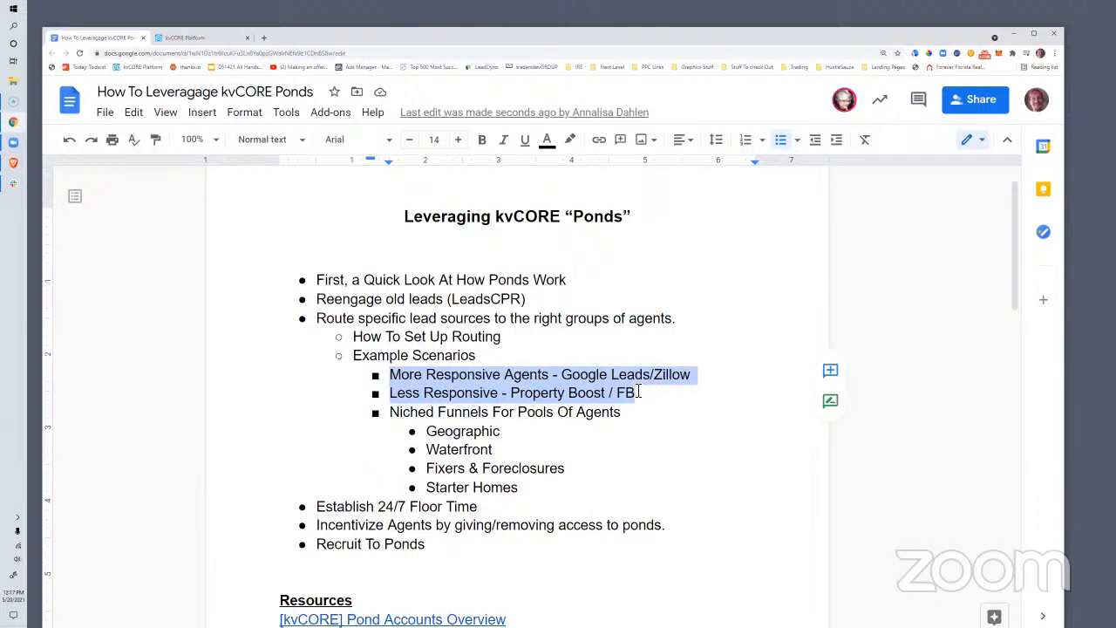
{"action": "left_click_drag", "start_coordinate": [639, 393], "coordinate": [390, 380]}
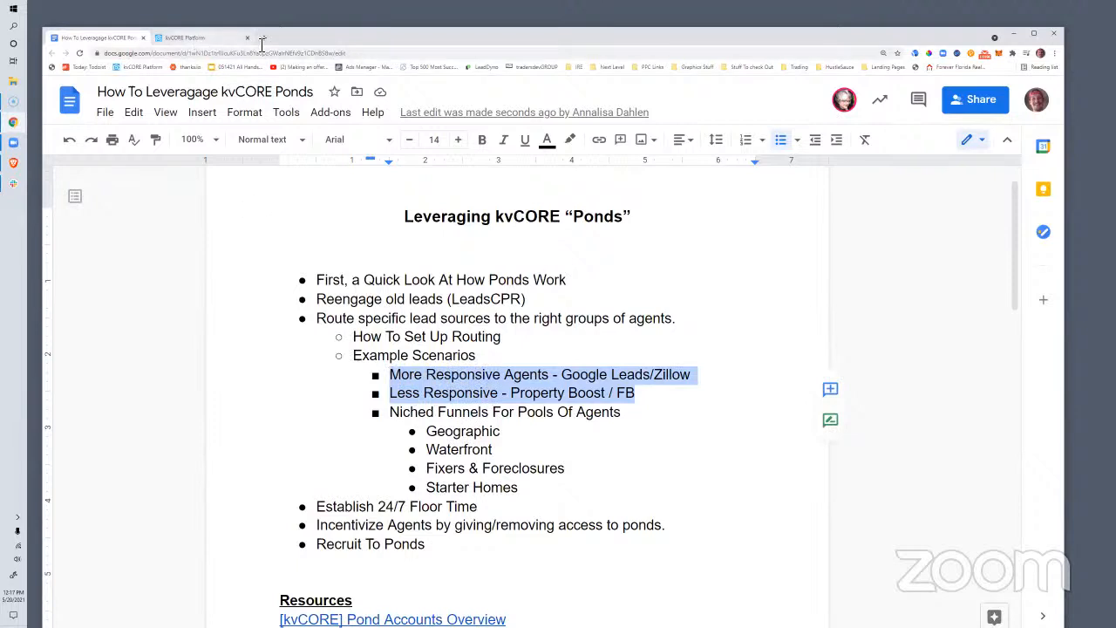
{"action": "left_click", "coordinate": [392, 376]}
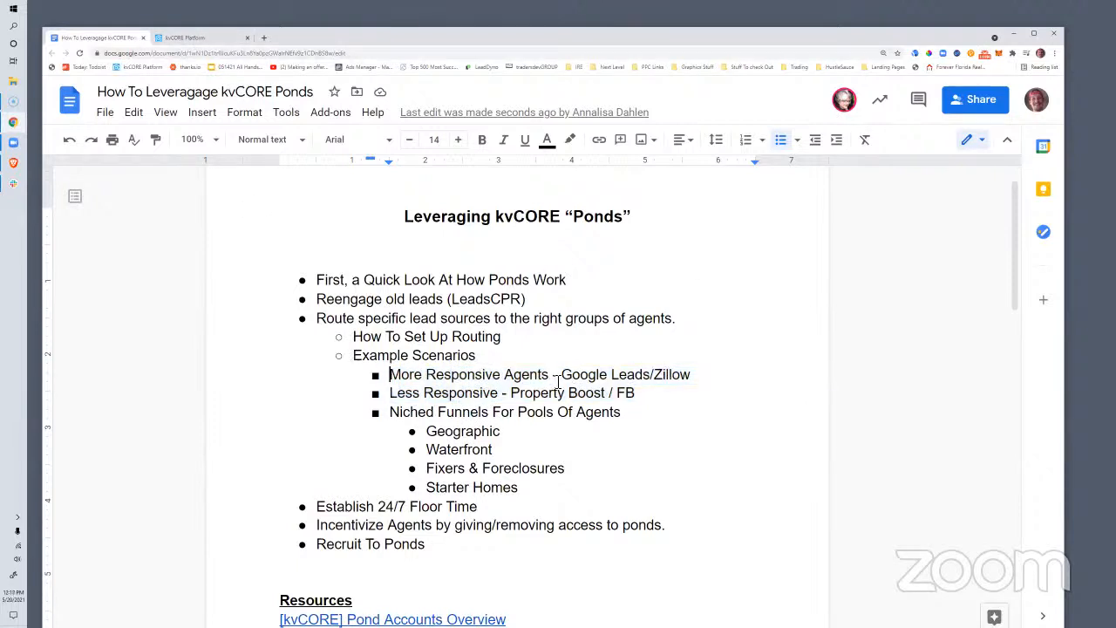
Show the kvCORE Investor Leads pond summary page
{"action": "left_click", "coordinate": [200, 38]}
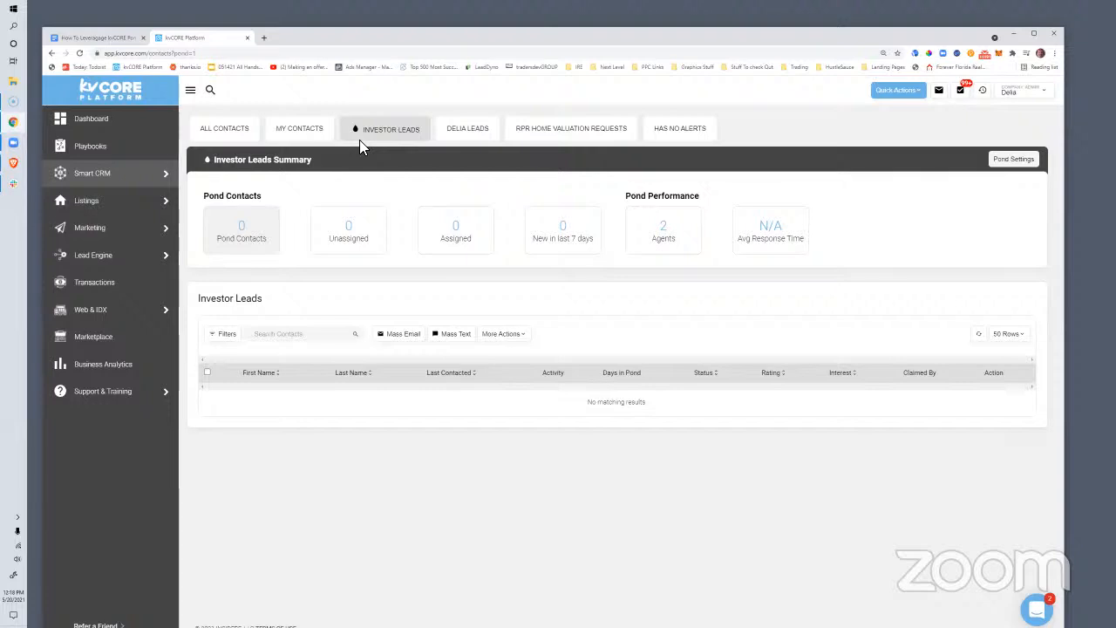
Add a bullet 'Encourage Agent Participation and Compliance with Brokerage/Team Policies' below Recruit To Ponds
{"action": "left_click", "coordinate": [94, 37]}
{"action": "left_click", "coordinate": [460, 550]}
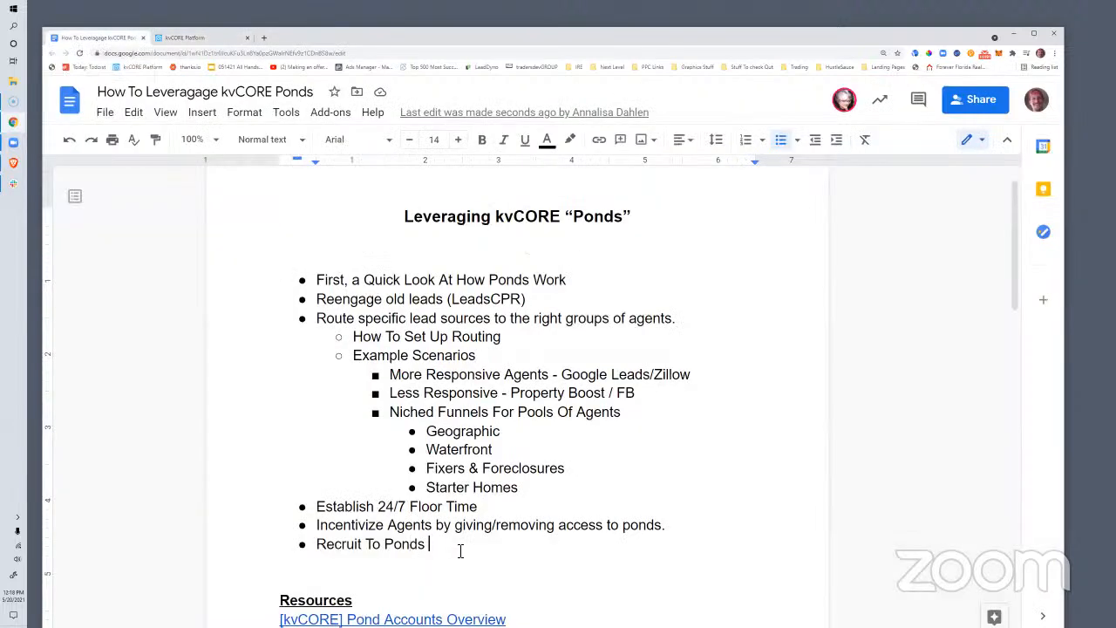
{"action": "key", "text": "Return"}
{"action": "type", "text": "Encourage A"}
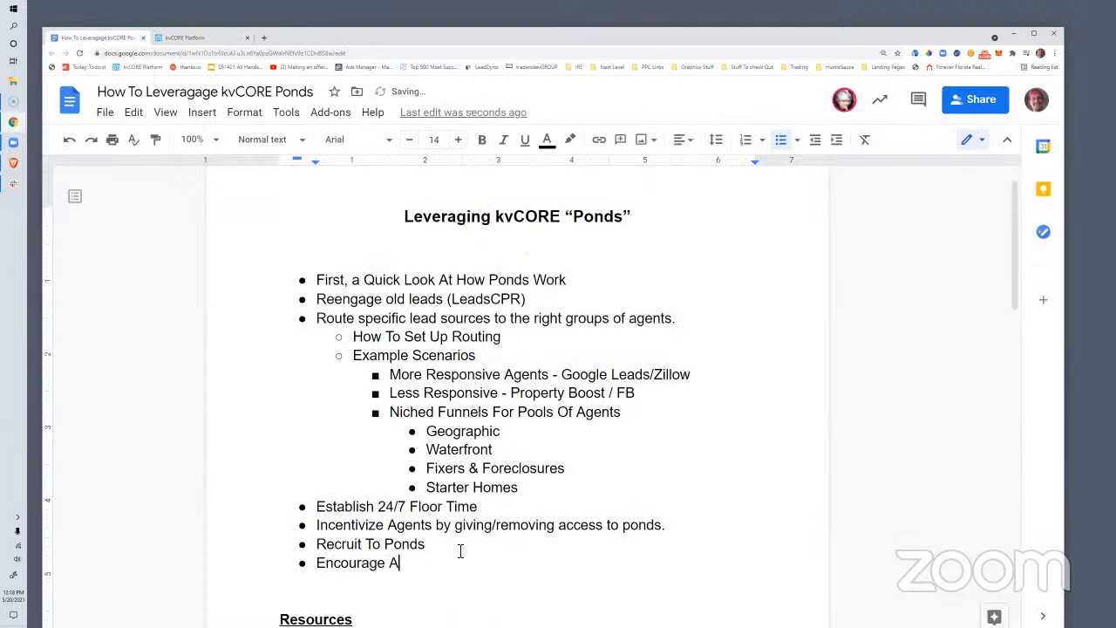
{"action": "type", "text": "gent Participartion"}
{"action": "key", "text": "BackSpace"}
{"action": "key", "text": "BackSpace"}
{"action": "key", "text": "BackSpace"}
{"action": "key", "text": "BackSpace"}
{"action": "key", "text": "BackSpace"}
{"action": "key", "text": "BackSpace"}
{"action": "key", "text": "BackSpace"}
{"action": "type", "text": "ation and Compliance with Brokerage/Team Policies."}
{"action": "key", "text": "BackSpace"}
{"action": "key", "text": "BackSpace"}
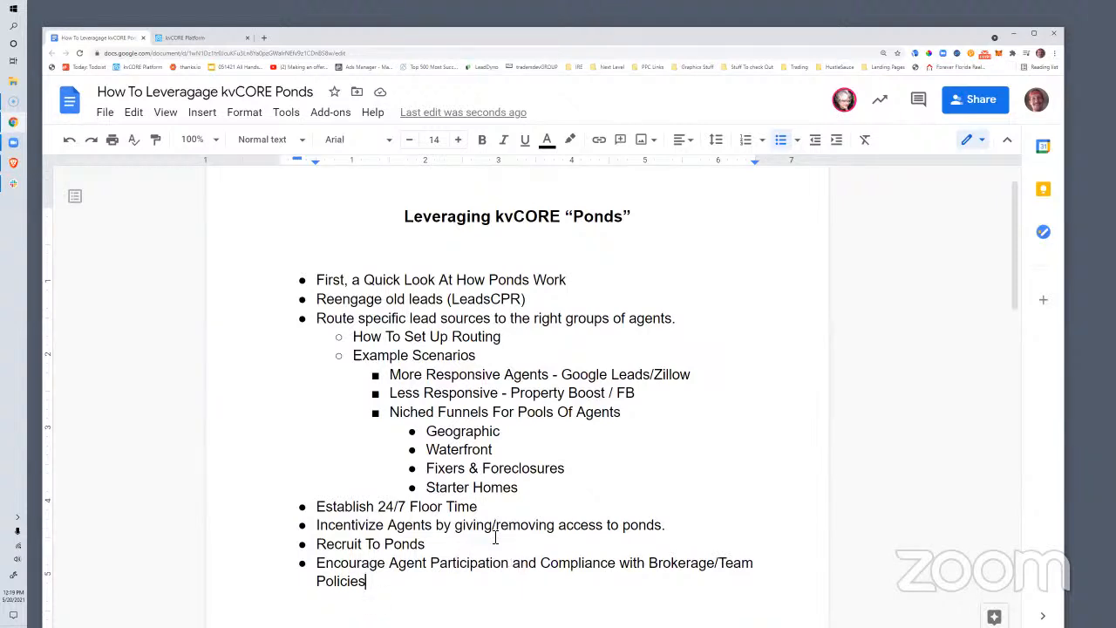
{"action": "left_click", "coordinate": [465, 544]}
{"action": "triple_click", "coordinate": [346, 577]}
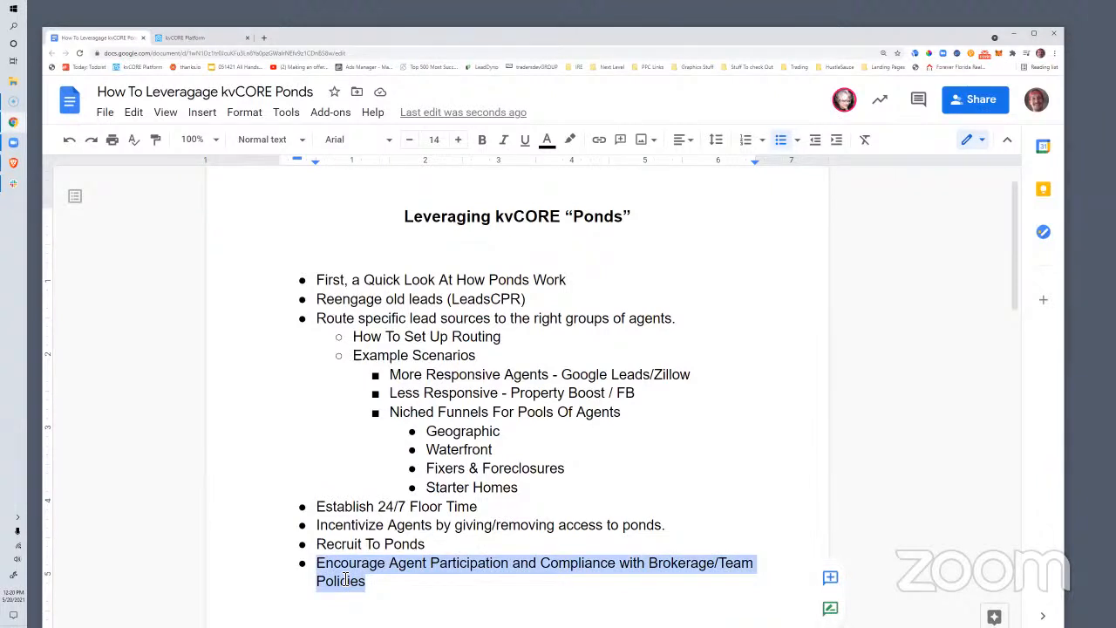
{"action": "left_click", "coordinate": [389, 526]}
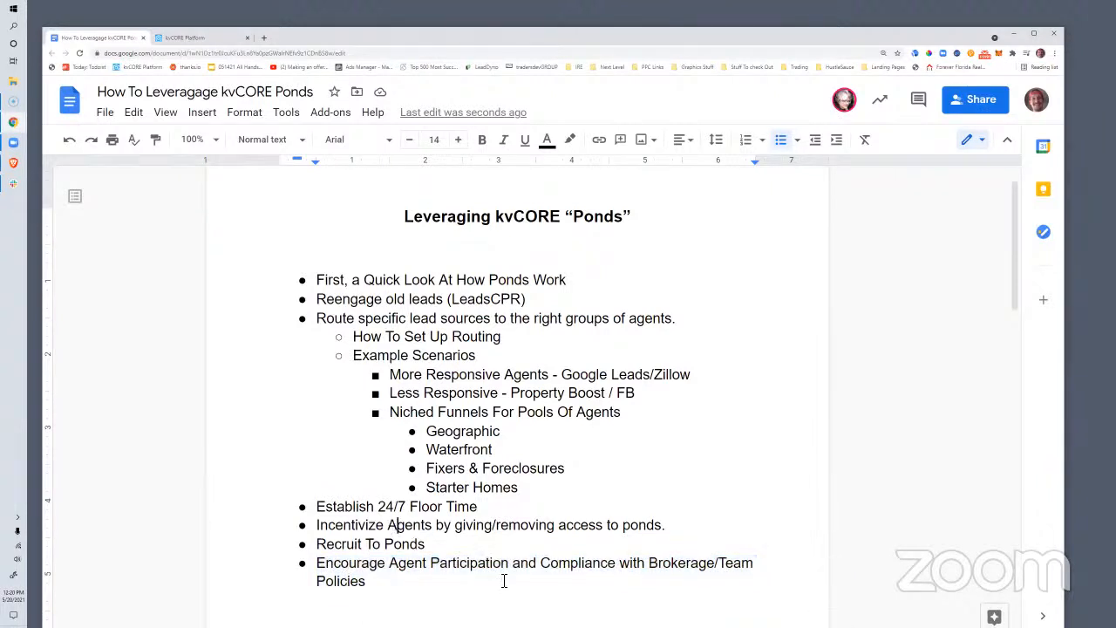
{"action": "left_click", "coordinate": [317, 526]}
{"action": "left_click_drag", "start_coordinate": [414, 530], "coordinate": [674, 535]}
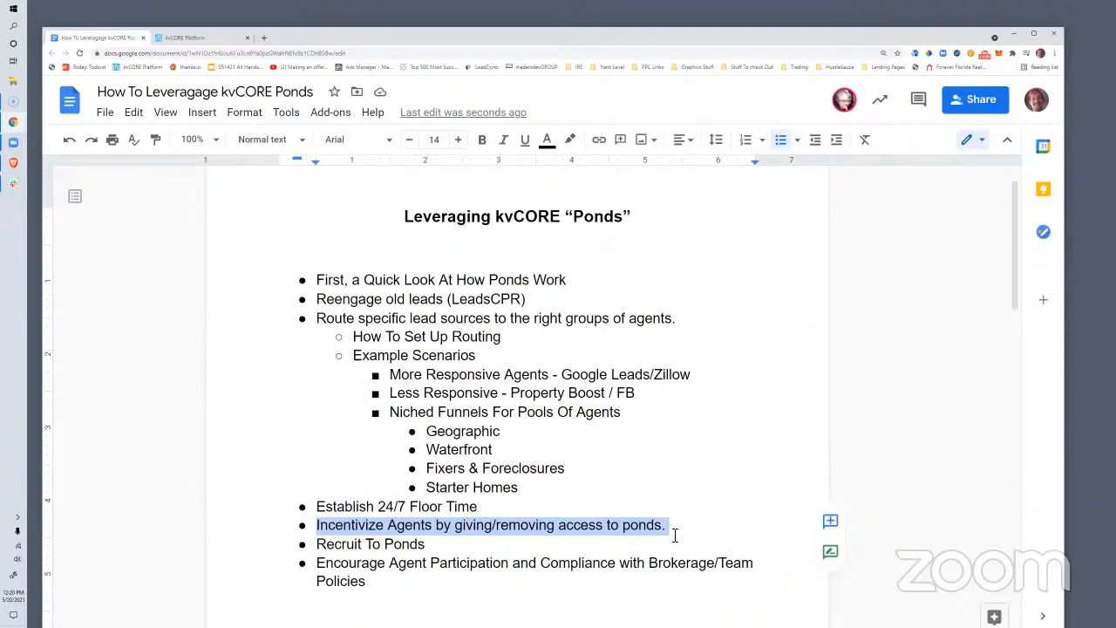
{"action": "left_click", "coordinate": [410, 524]}
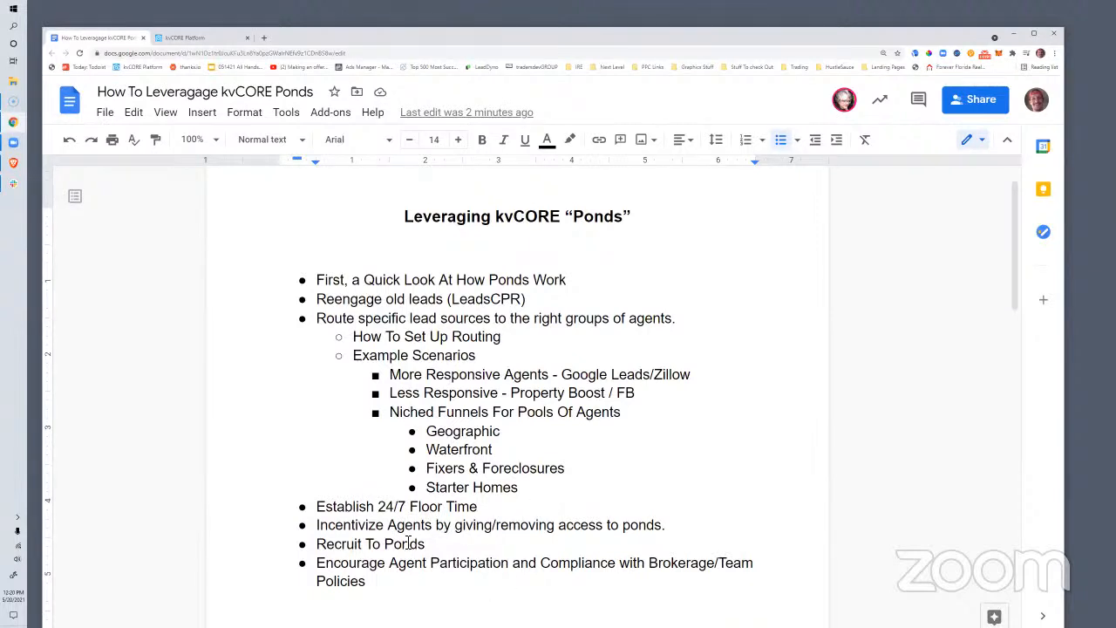
{"action": "left_click", "coordinate": [340, 527]}
{"action": "left_click_drag", "start_coordinate": [316, 505], "coordinate": [481, 513]}
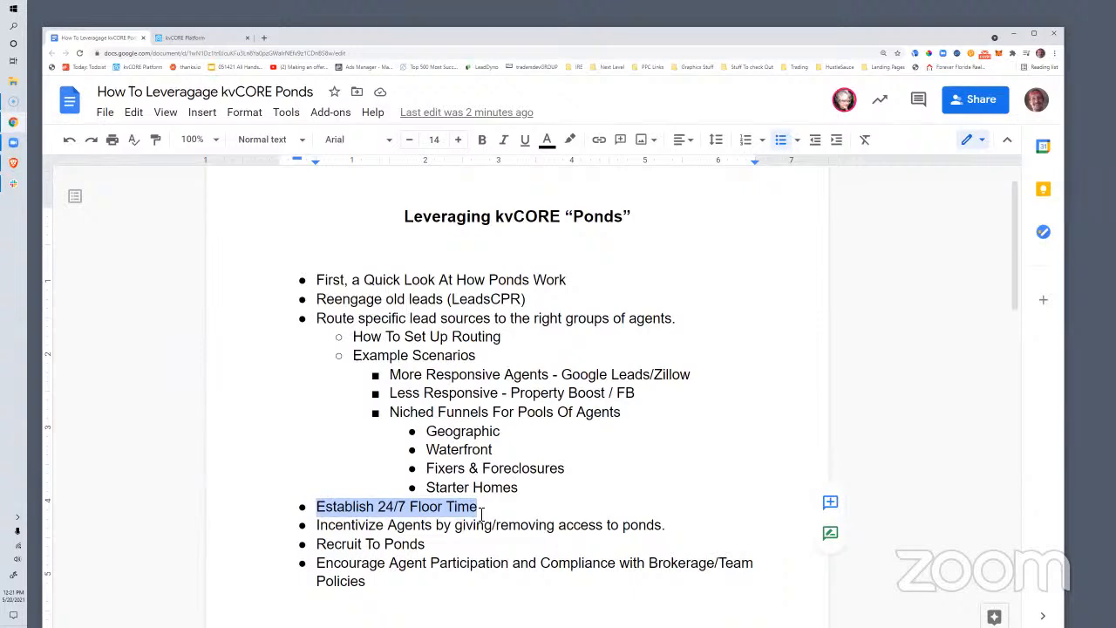
Add the indented sub-bullet 'Receptionist dumps leads into a pond.' under Establish 24/7 Floor Time
{"action": "left_click", "coordinate": [528, 512]}
{"action": "type", "text": "-"}
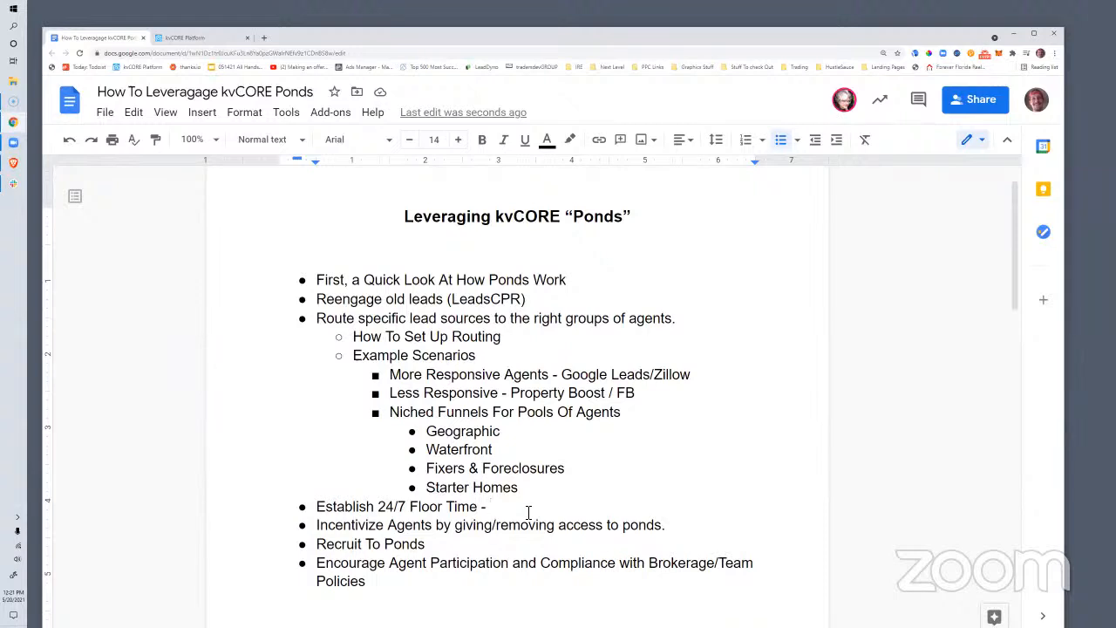
{"action": "key", "text": "BackSpace"}
{"action": "key", "text": "BackSpace"}
{"action": "key", "text": "Return"}
{"action": "key", "text": "Tab"}
{"action": "type", "text": "Receptioni"}
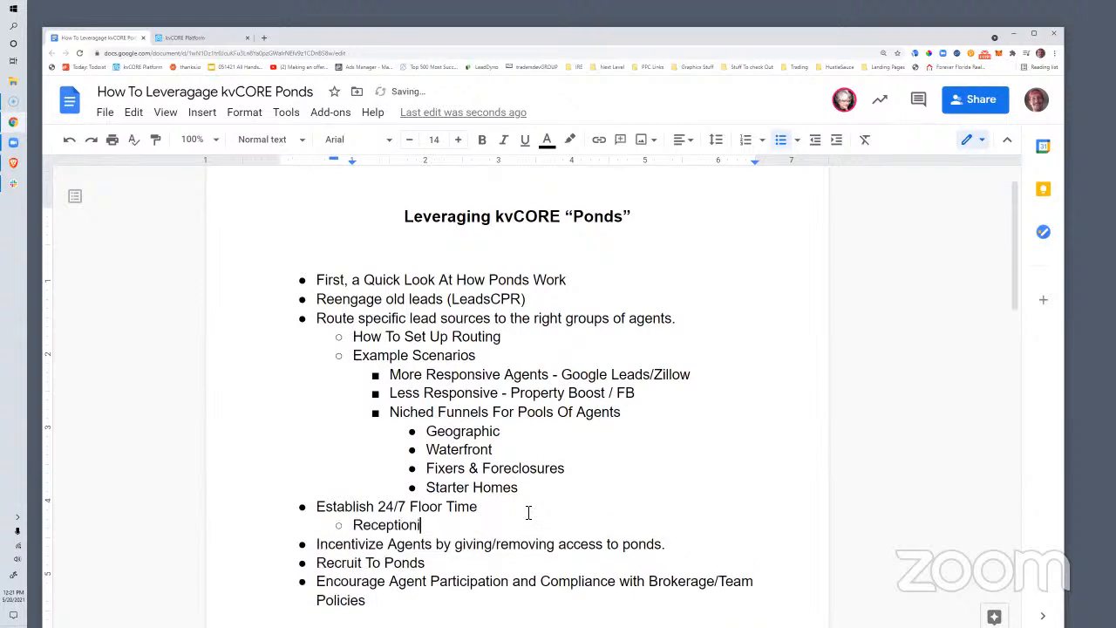
{"action": "type", "text": "st dumps leads into a pond."}
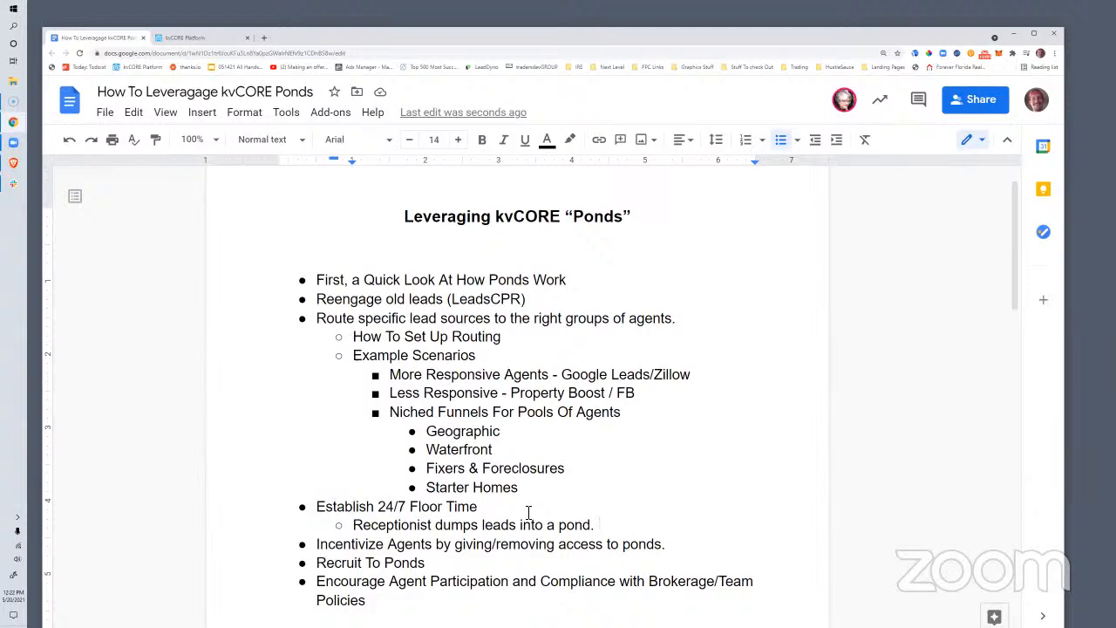
{"action": "double_click", "coordinate": [357, 525]}
{"action": "left_click_drag", "start_coordinate": [459, 525], "coordinate": [595, 533]}
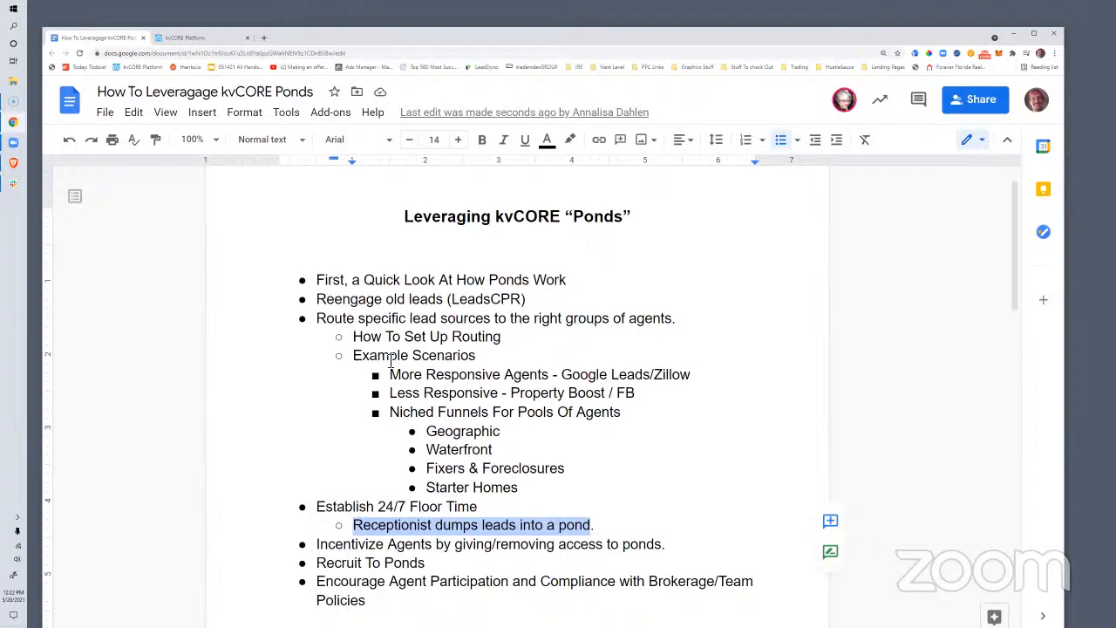
{"action": "scroll", "coordinate": [387, 365], "scroll_direction": "down", "scroll_amount": 5}
{"action": "scroll", "coordinate": [387, 365], "scroll_direction": "up", "scroll_amount": 5}
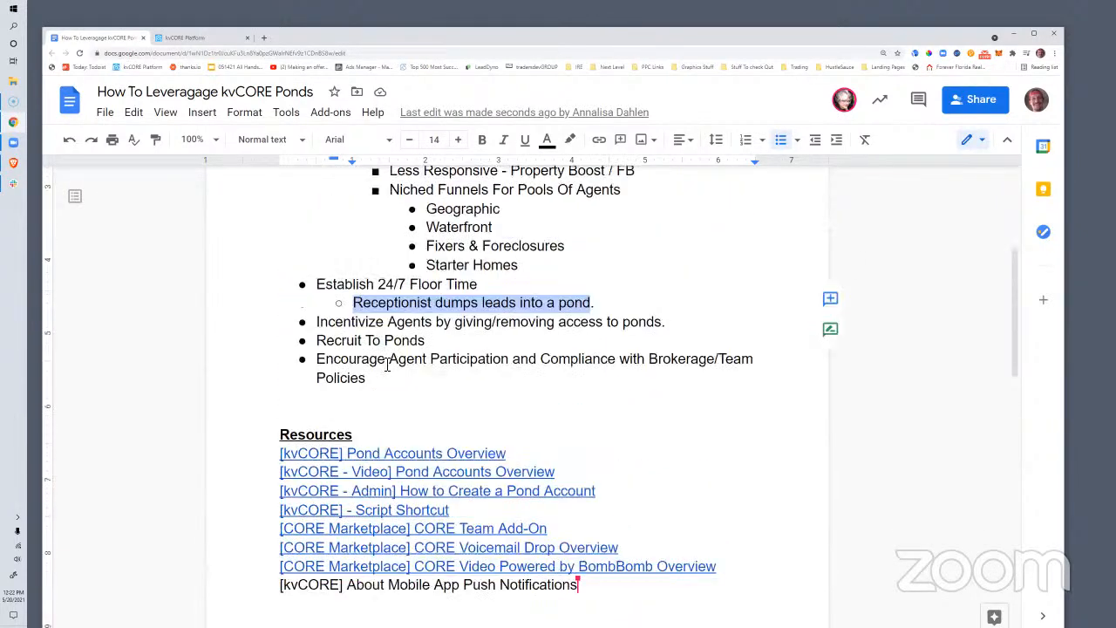
{"action": "left_click_drag", "start_coordinate": [319, 324], "coordinate": [419, 426]}
{"action": "scroll", "coordinate": [463, 467], "scroll_direction": "down", "scroll_amount": 3}
{"action": "scroll", "coordinate": [421, 427], "scroll_direction": "up", "scroll_amount": 3}
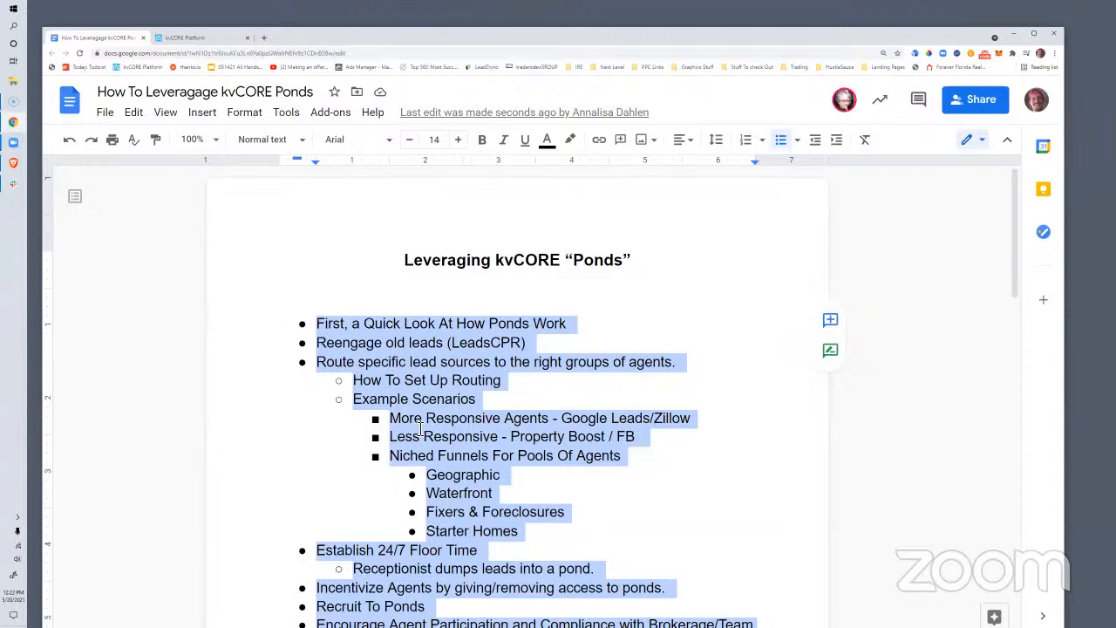
{"action": "left_click", "coordinate": [330, 325]}
{"action": "scroll", "coordinate": [333, 334], "scroll_direction": "down", "scroll_amount": 1}
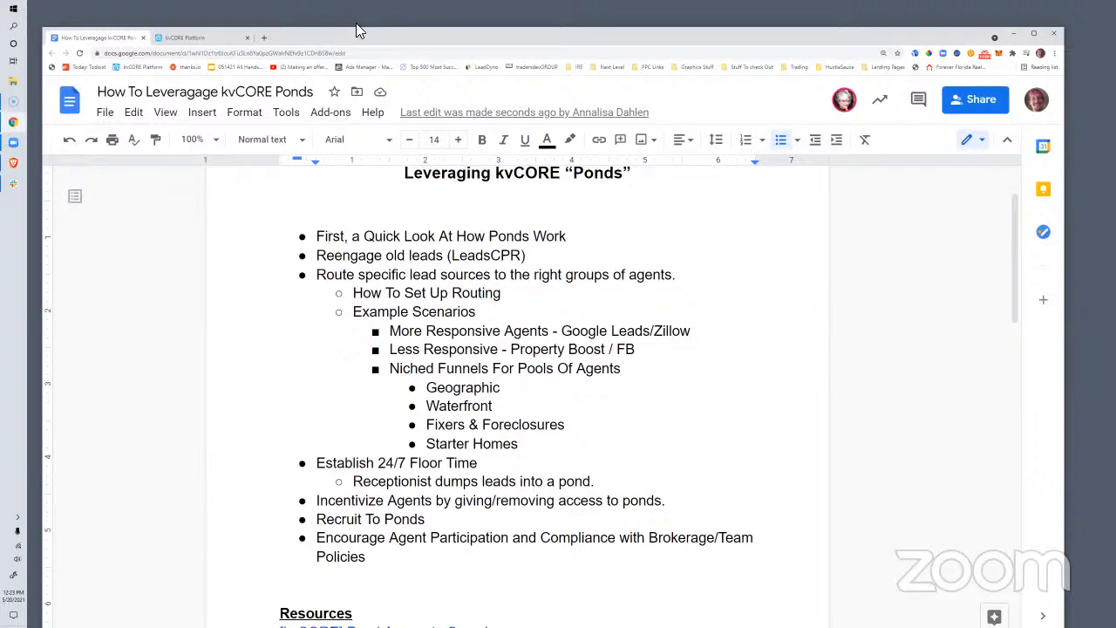
{"action": "left_click_drag", "start_coordinate": [358, 31], "coordinate": [357, 7]}
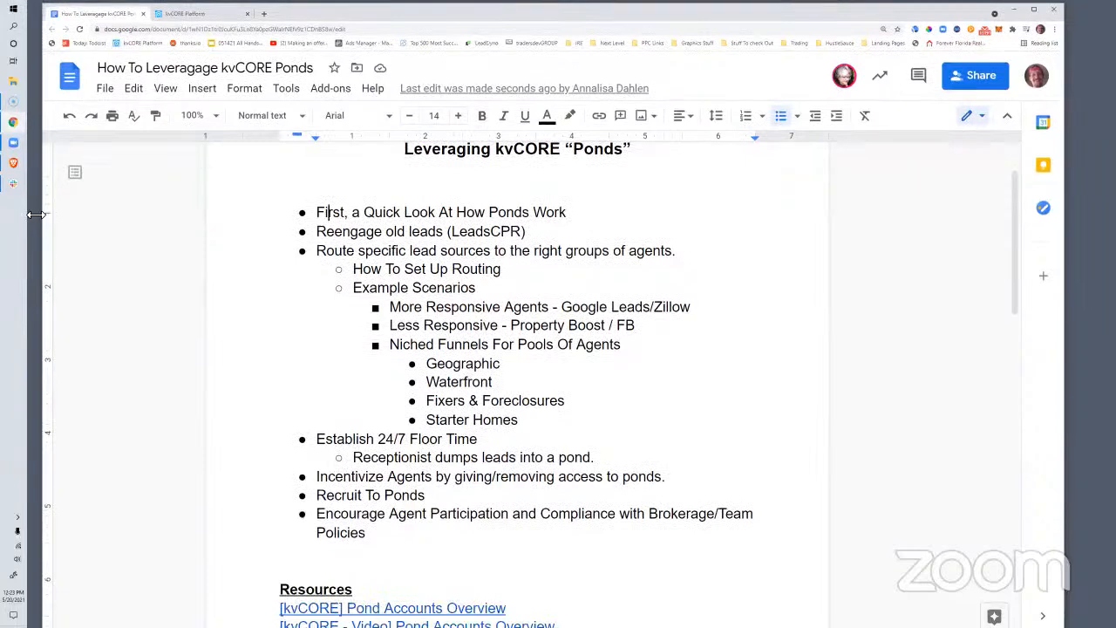
{"action": "left_click_drag", "start_coordinate": [39, 213], "coordinate": [35, 214]}
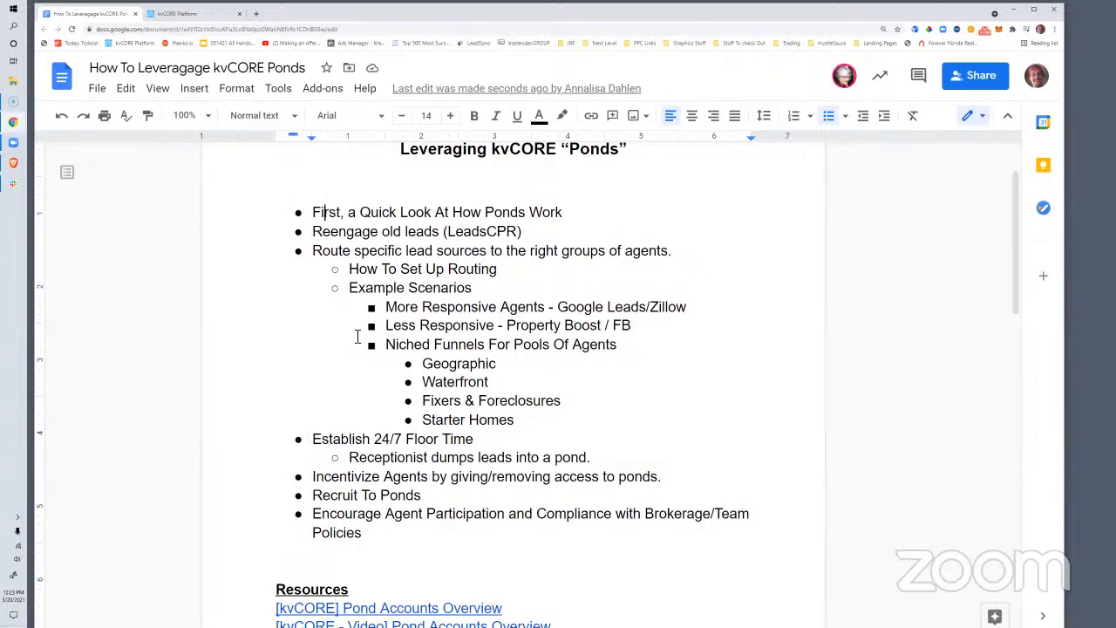
{"action": "left_click", "coordinate": [188, 14]}
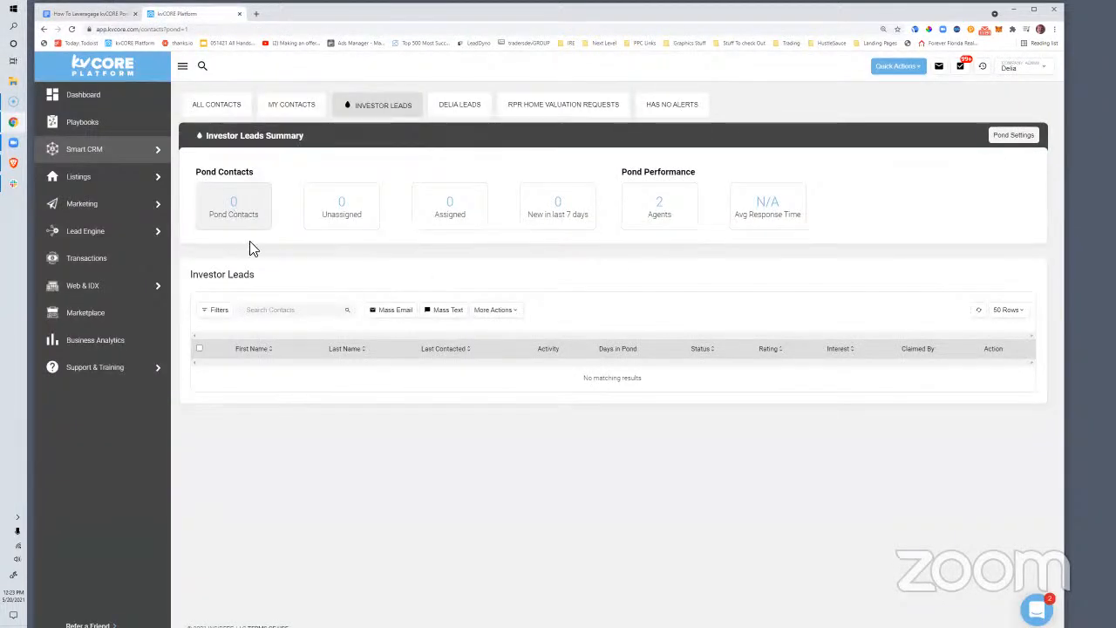
{"action": "left_click", "coordinate": [76, 15]}
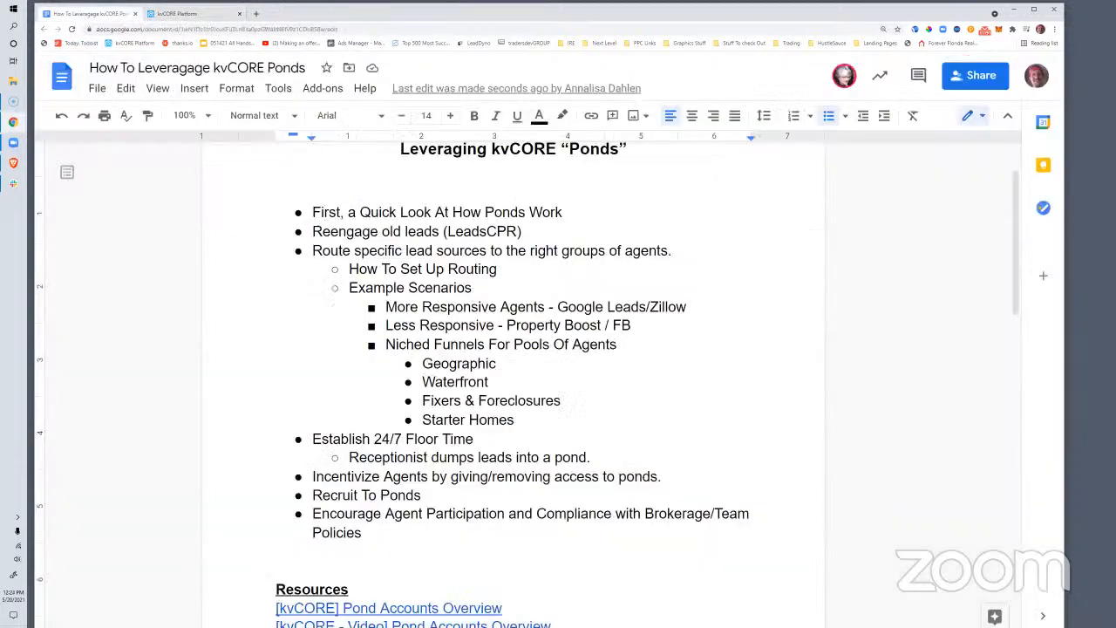
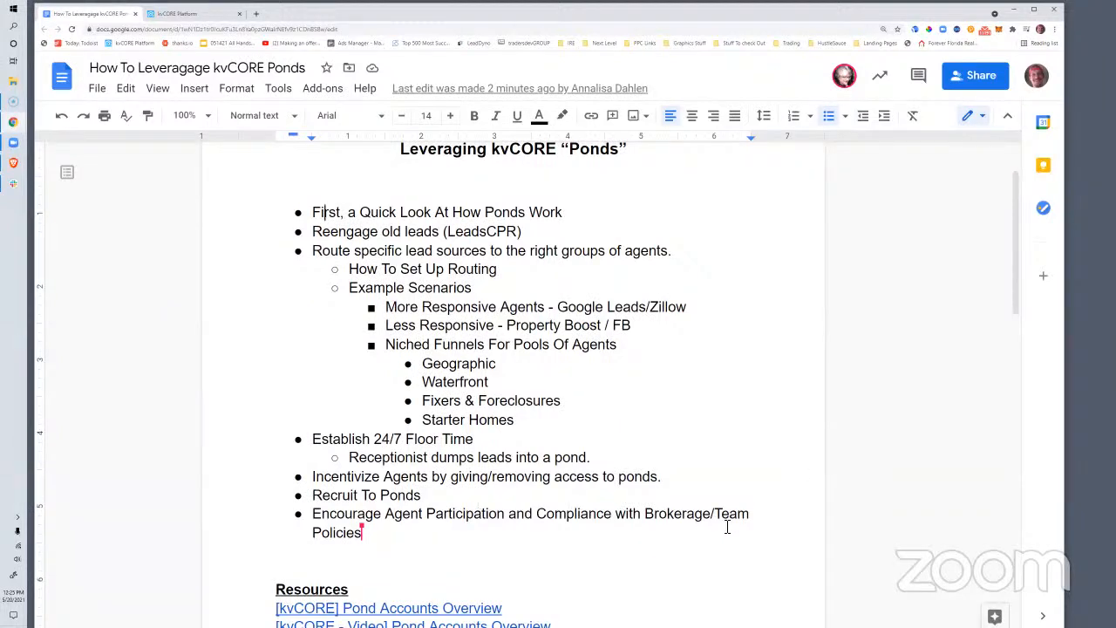
Scroll the Ponds outline in Google Docs, then switch to the kvCORE Investor Leads pond tab
{"action": "scroll", "coordinate": [723, 523], "scroll_direction": "down", "scroll_amount": 2}
{"action": "scroll", "coordinate": [720, 526], "scroll_direction": "up", "scroll_amount": 3}
{"action": "left_click", "coordinate": [325, 256]}
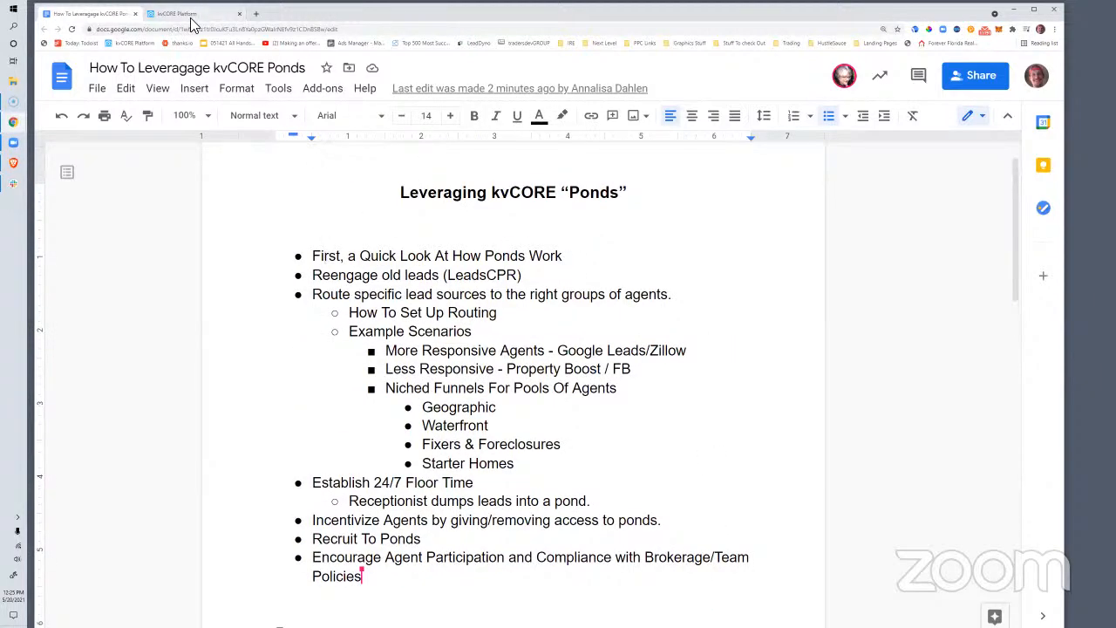
{"action": "left_click", "coordinate": [195, 14]}
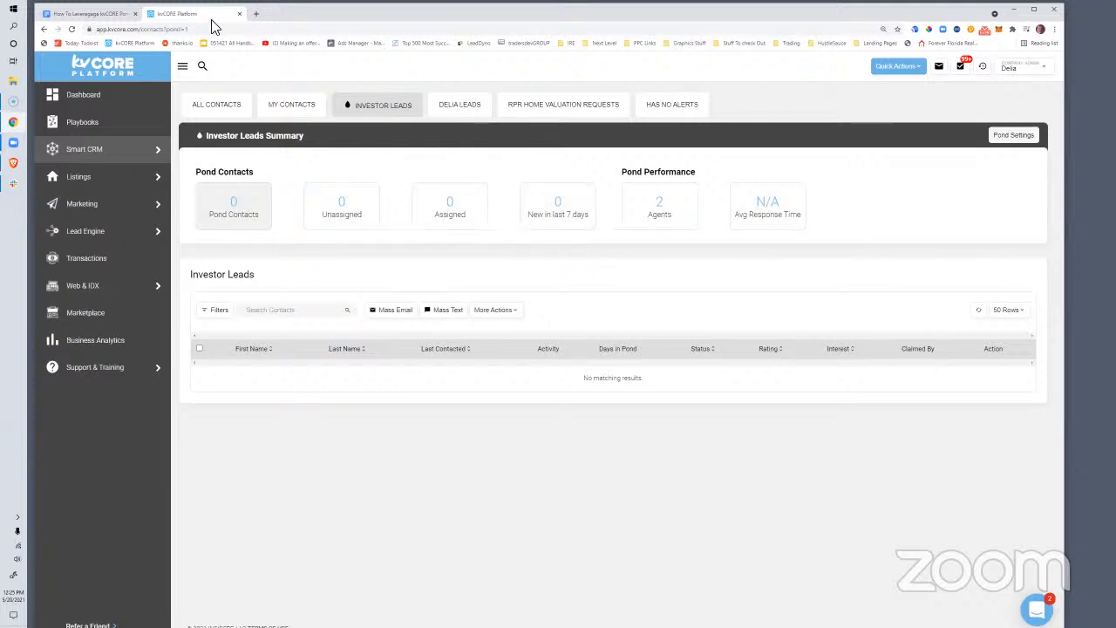
Open an extra blank tab, then launch Build Landing Page from kvCORE's Lead Engine menu
{"action": "left_click", "coordinate": [255, 14]}
{"action": "left_click", "coordinate": [234, 14]}
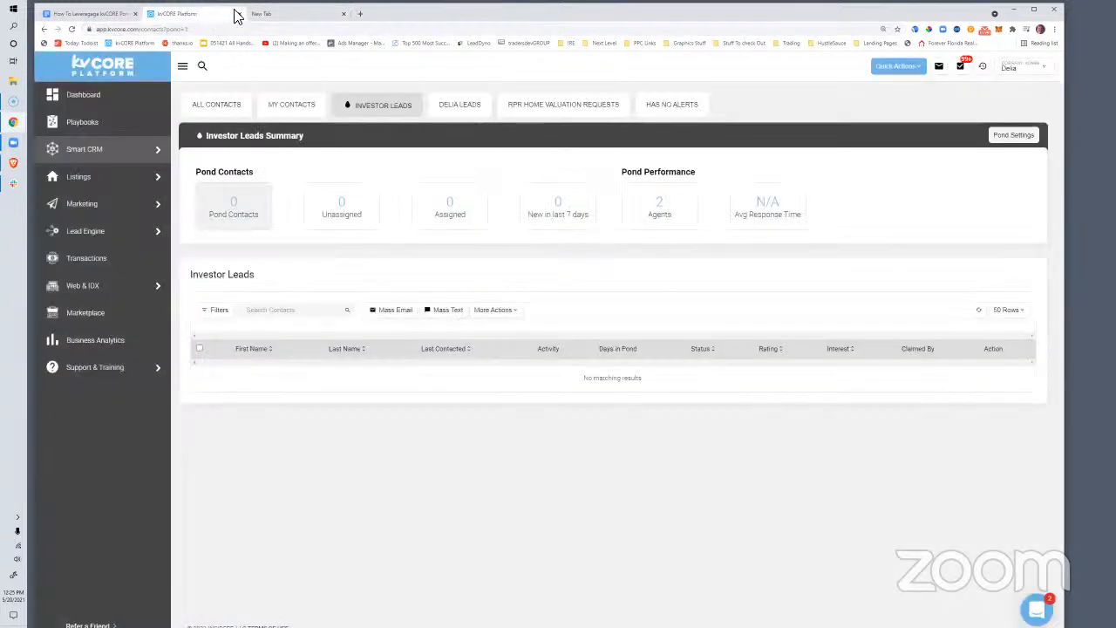
{"action": "left_click", "coordinate": [284, 15]}
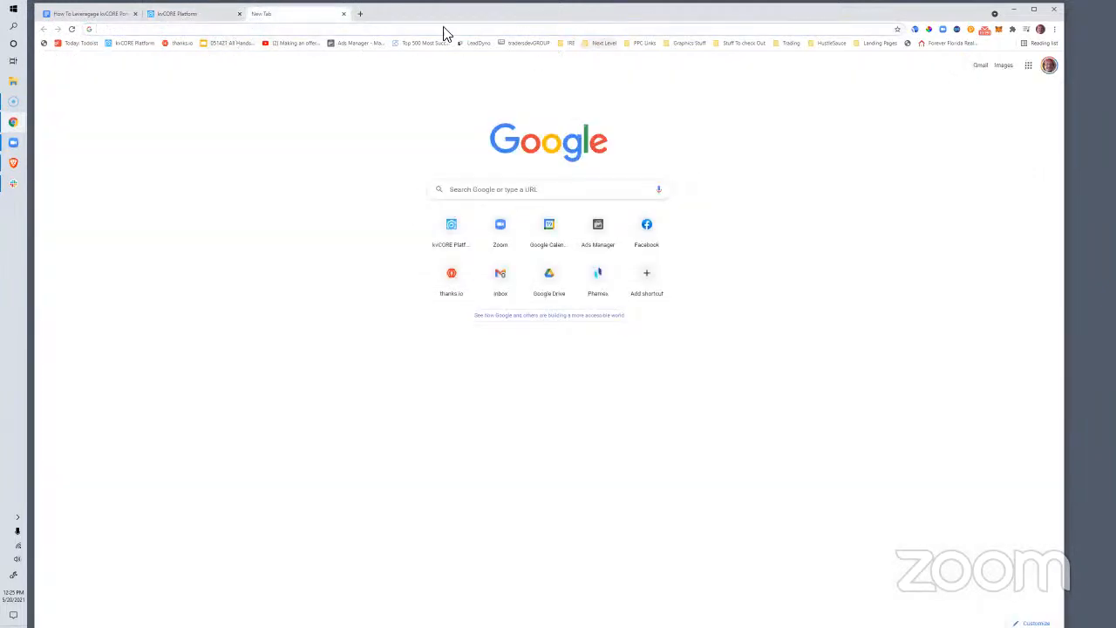
{"action": "left_click", "coordinate": [170, 14]}
{"action": "mouse_move", "coordinate": [100, 227]}
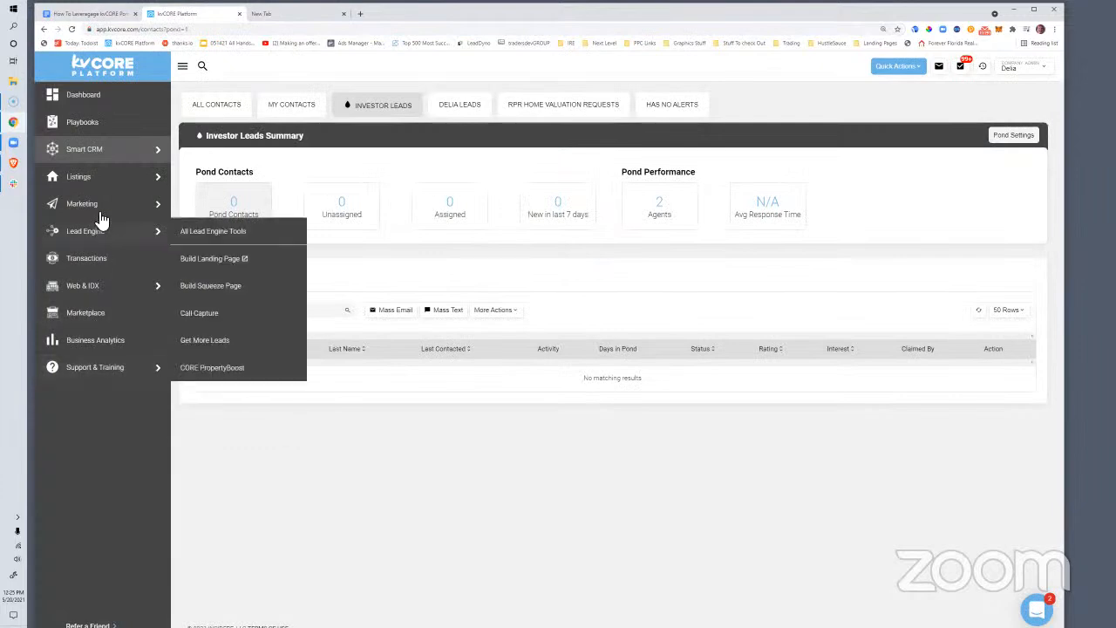
{"action": "left_click", "coordinate": [212, 258]}
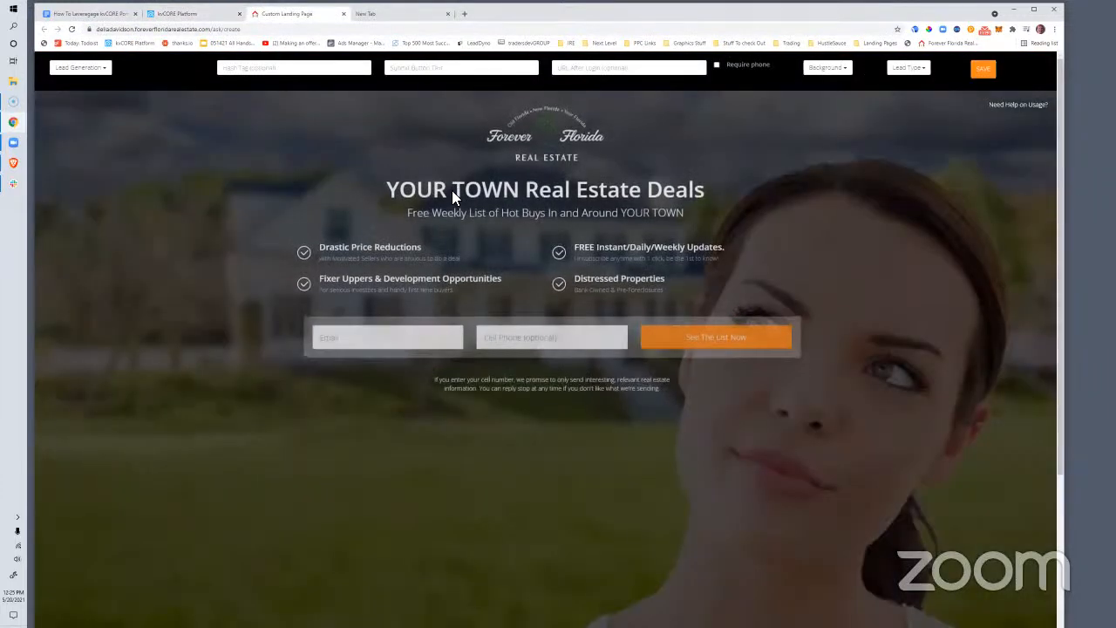
Replace the YOUR TOWN Real Estate Deals headline with '"Investor Focused" Agents Wanted!'
{"action": "left_click_drag", "start_coordinate": [392, 198], "coordinate": [728, 213]}
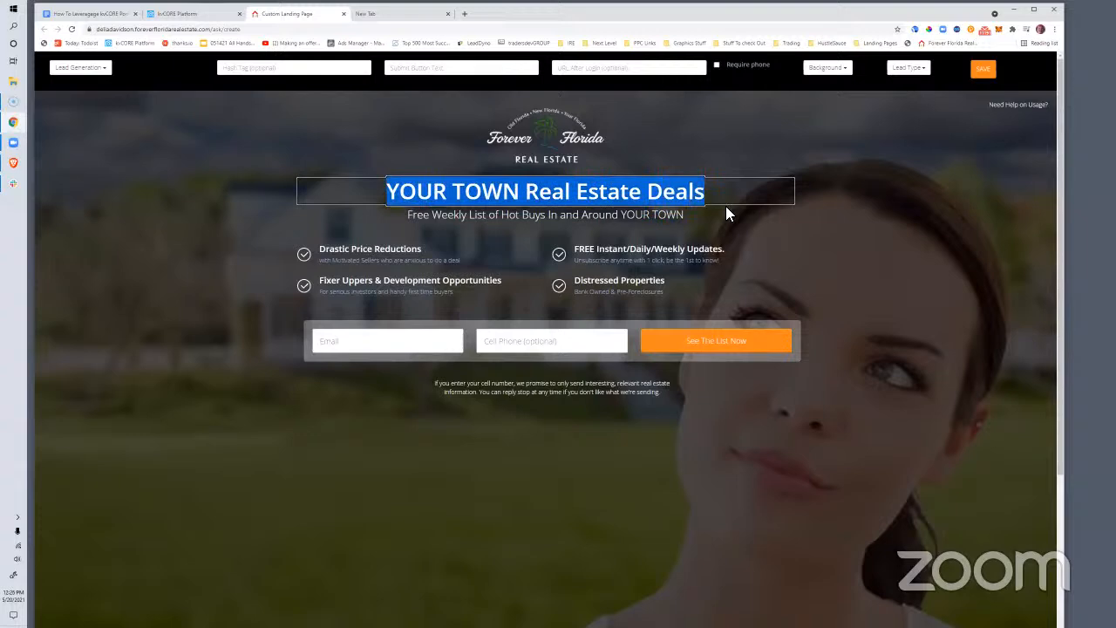
{"action": "type", "text": "\"Investor"}
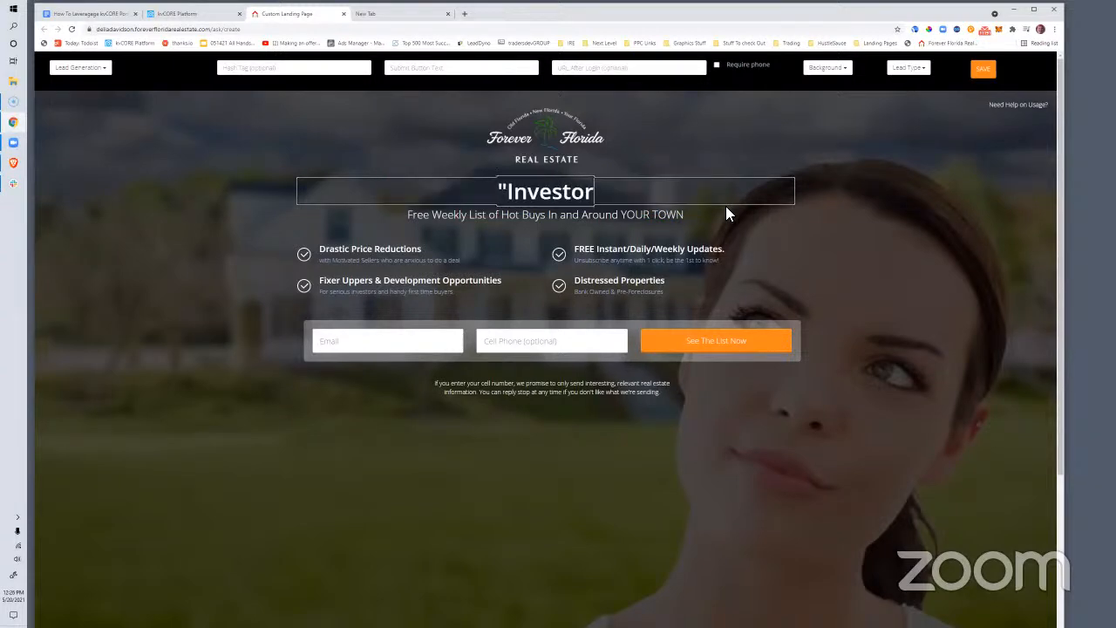
{"action": "type", "text": " Focused"}
{"action": "type", "text": "\" Agents N"}
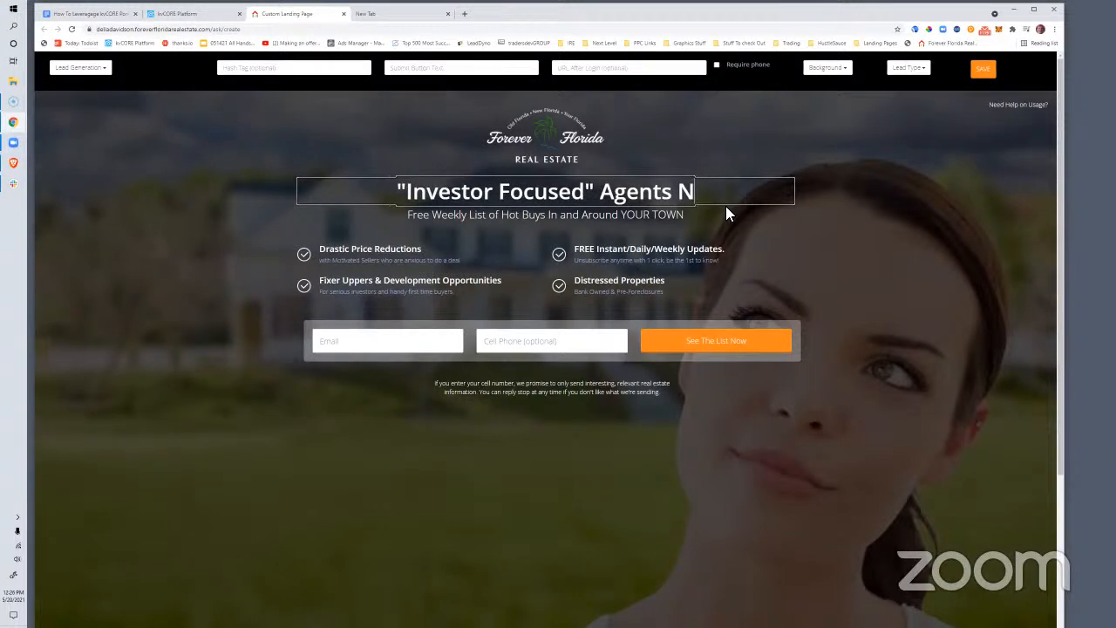
{"action": "key", "text": "BackSpace"}
{"action": "type", "text": "Wanted!"}
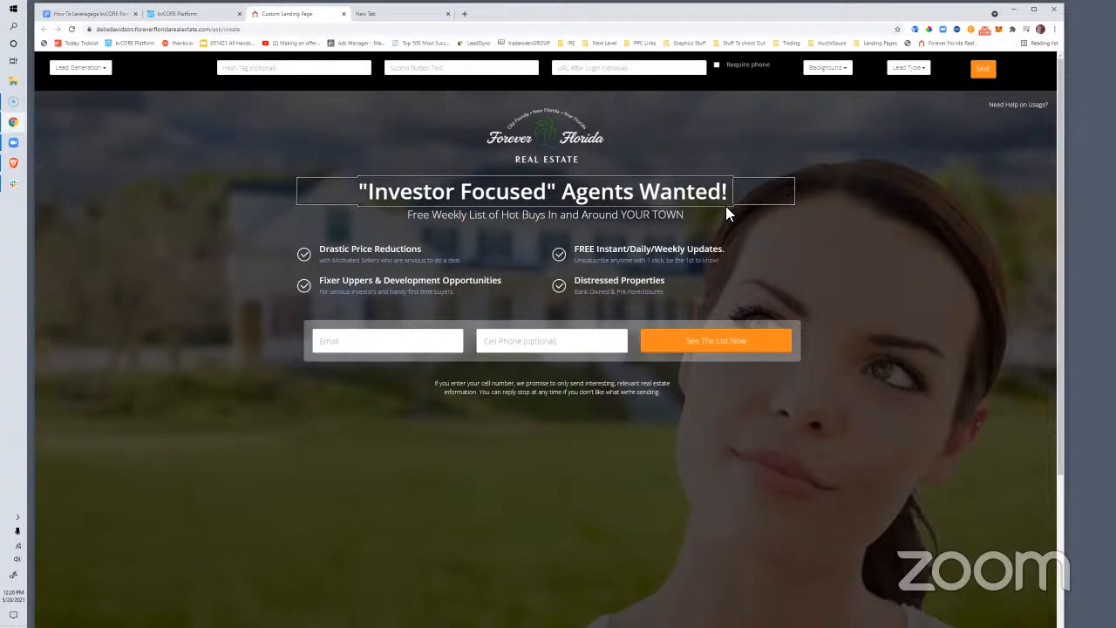
Rewrite the subheadline about a growing surplus of leads seeking Fixer Uppers and Income properties
{"action": "left_click", "coordinate": [682, 215]}
{"action": "left_click_drag", "start_coordinate": [681, 218], "coordinate": [349, 230]}
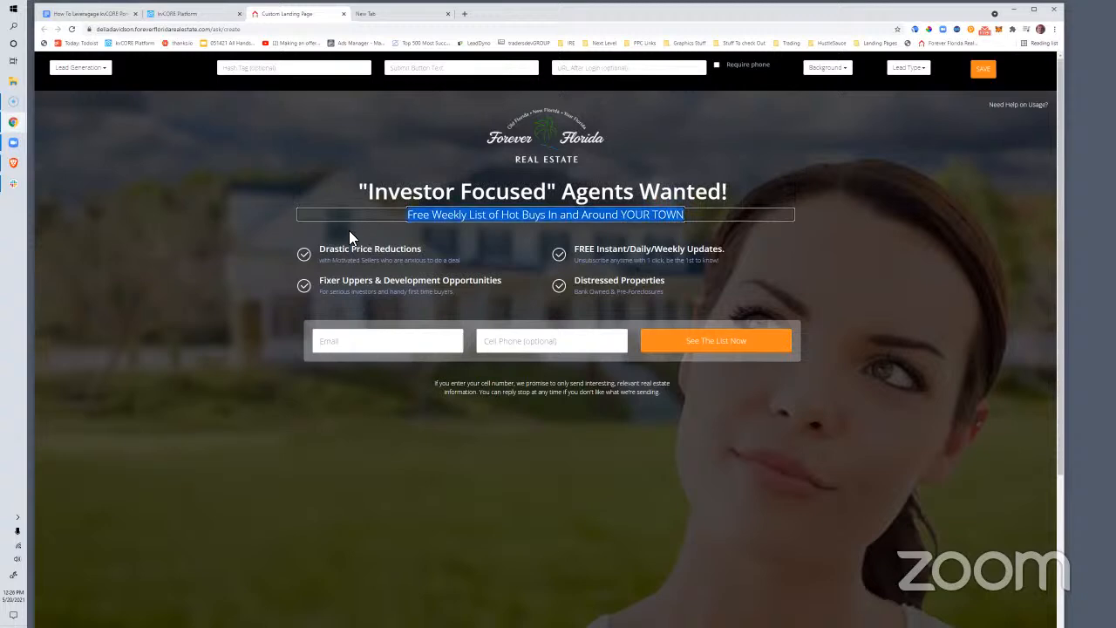
{"action": "type", "text": "To help us work our s"}
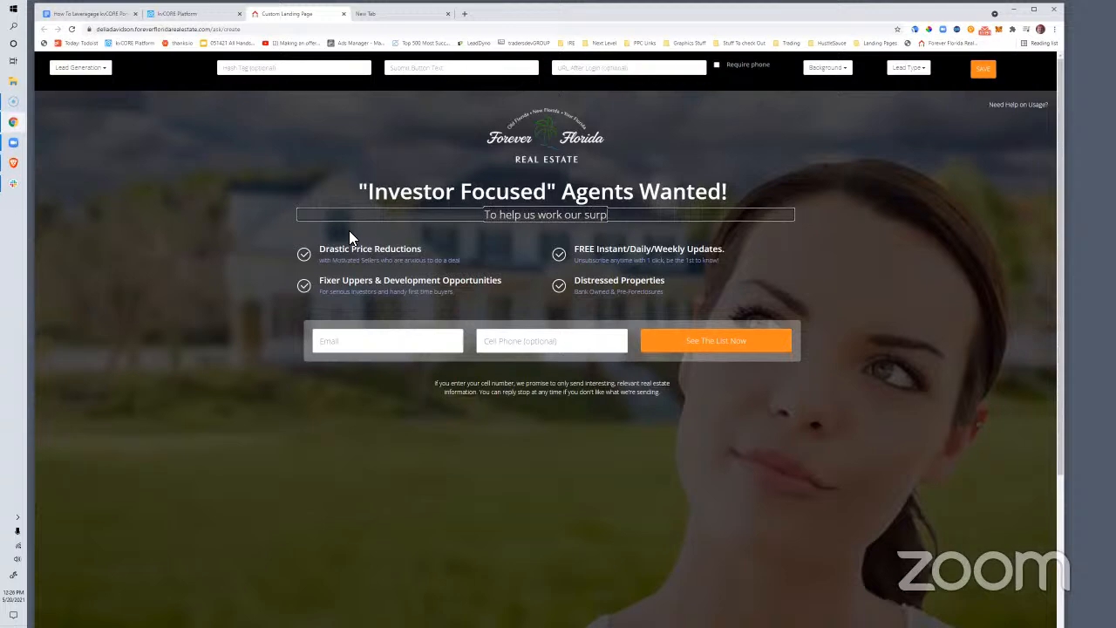
{"action": "key", "text": "BackSpace"}
{"action": "type", "text": "gorw"}
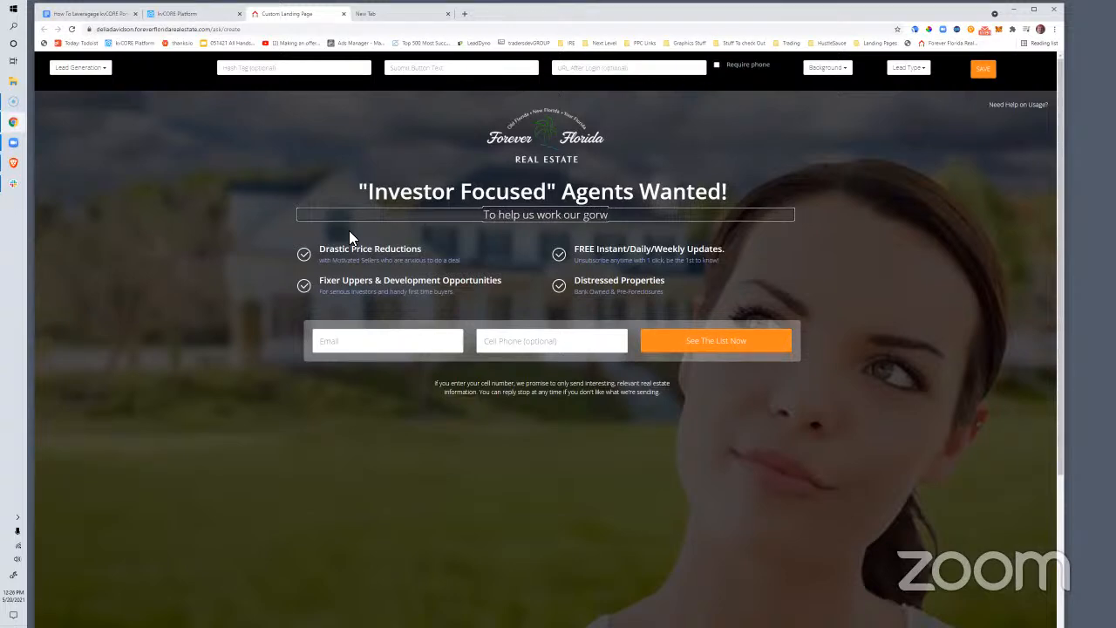
{"action": "type", "text": "ing surplus of"}
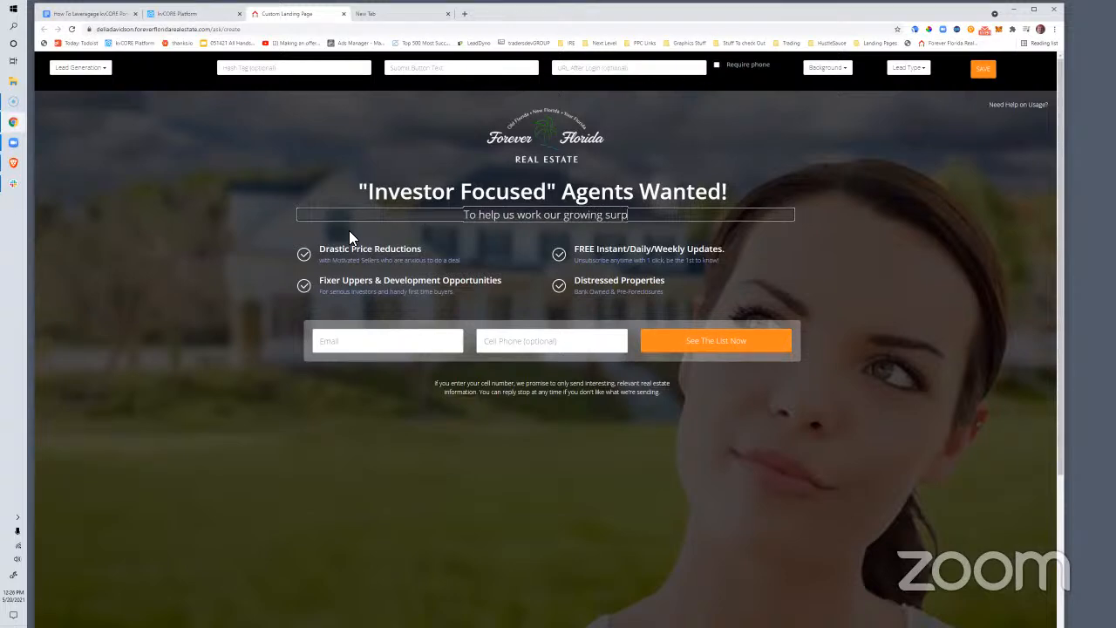
{"action": "key", "text": "BackSpace"}
{"action": "key", "text": "BackSpace"}
{"action": "key", "text": "BackSpace"}
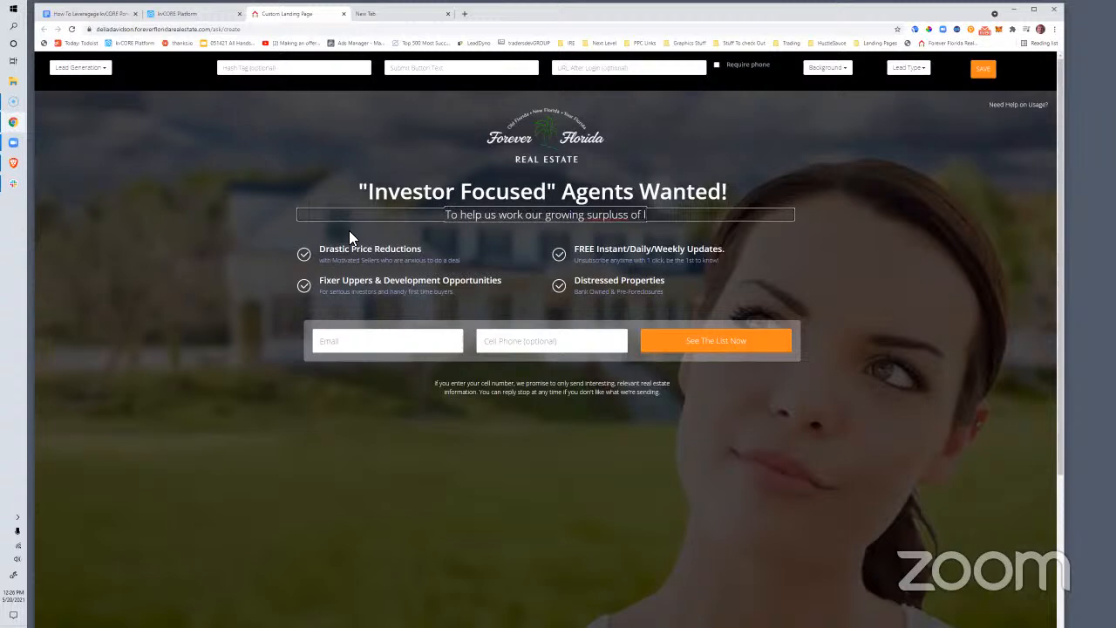
{"action": "type", "text": "leads lo"}
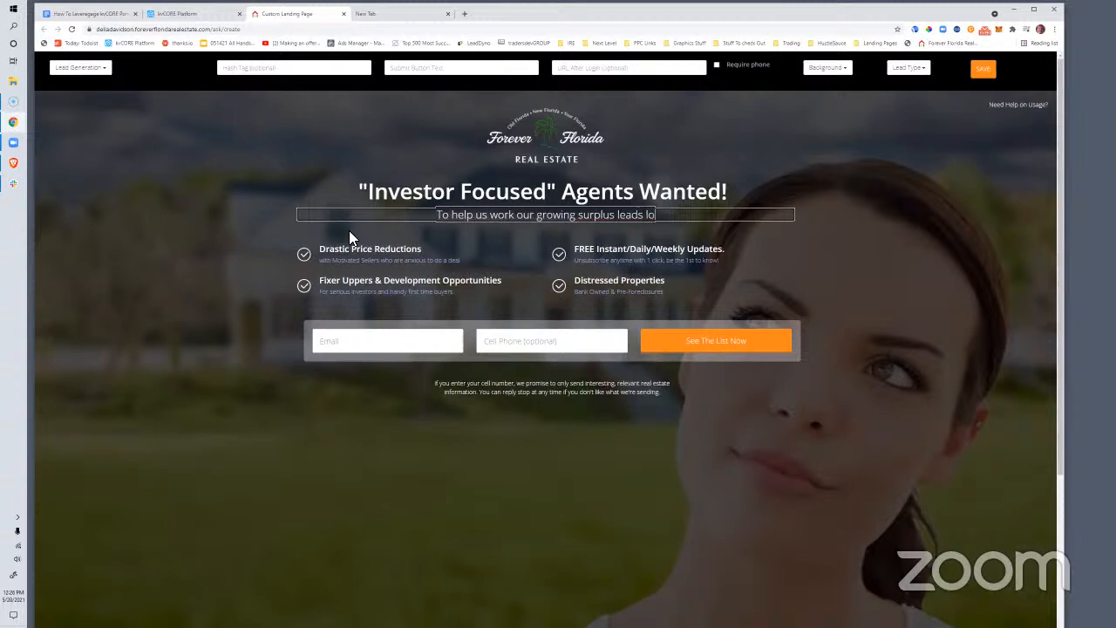
{"action": "type", "text": "oking for Fixer"}
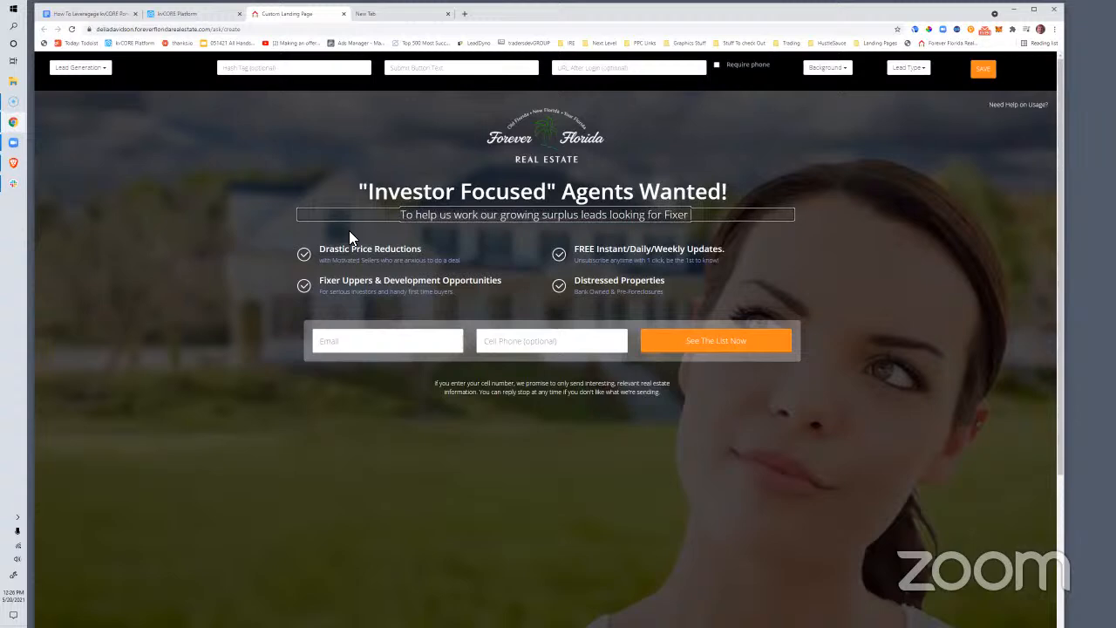
{"action": "type", "text": " Uppers, Income properties, and other"}
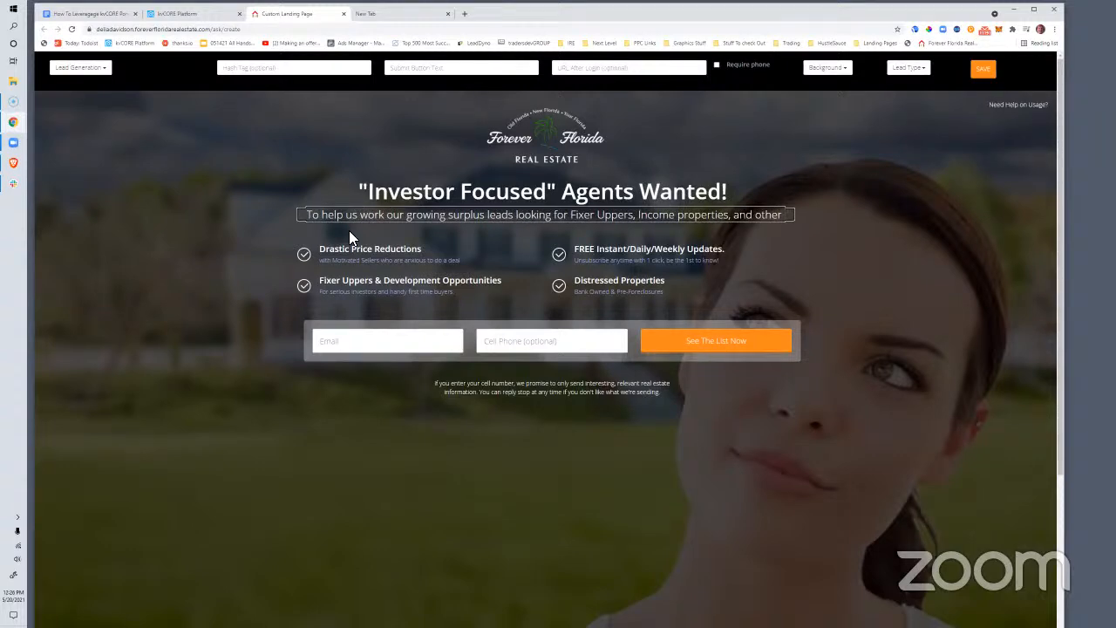
{"action": "type", "text": " investment propertunities."}
Delete the bullets Drastic Price Reductions, Fixer Uppers, FREE Instant/Daily/Weekly Updates, and Distressed Properties
{"action": "left_click", "coordinate": [356, 265]}
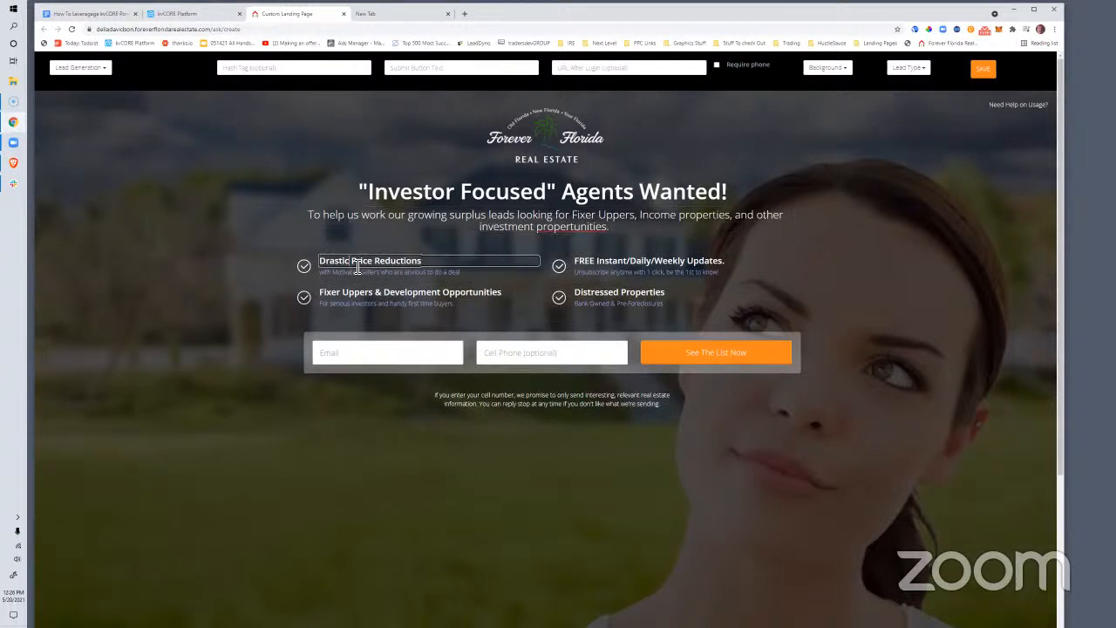
{"action": "triple_click", "coordinate": [356, 265]}
{"action": "double_click", "coordinate": [369, 265]}
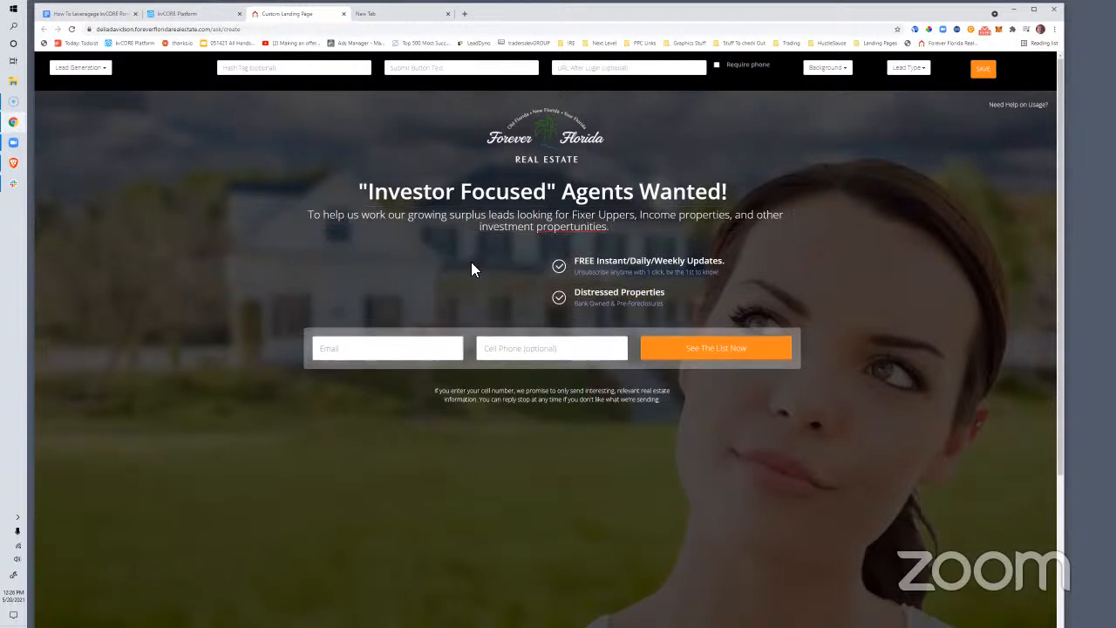
{"action": "double_click", "coordinate": [617, 262]}
{"action": "double_click", "coordinate": [606, 256]}
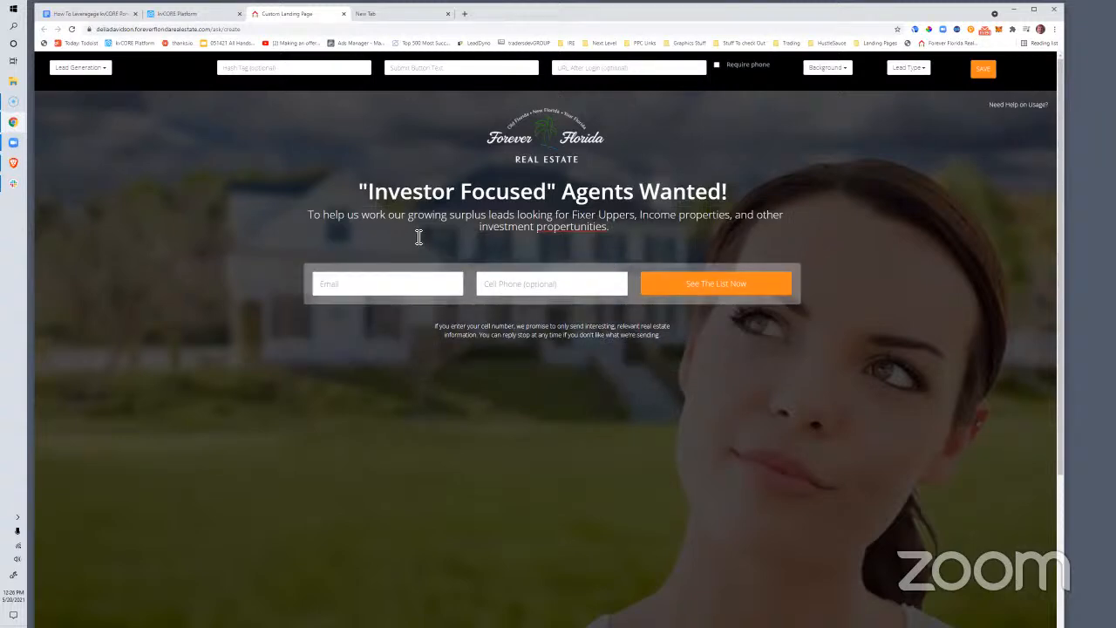
Set the landing page background to the Income Property illustration
{"action": "left_click_drag", "start_coordinate": [357, 191], "coordinate": [671, 299]}
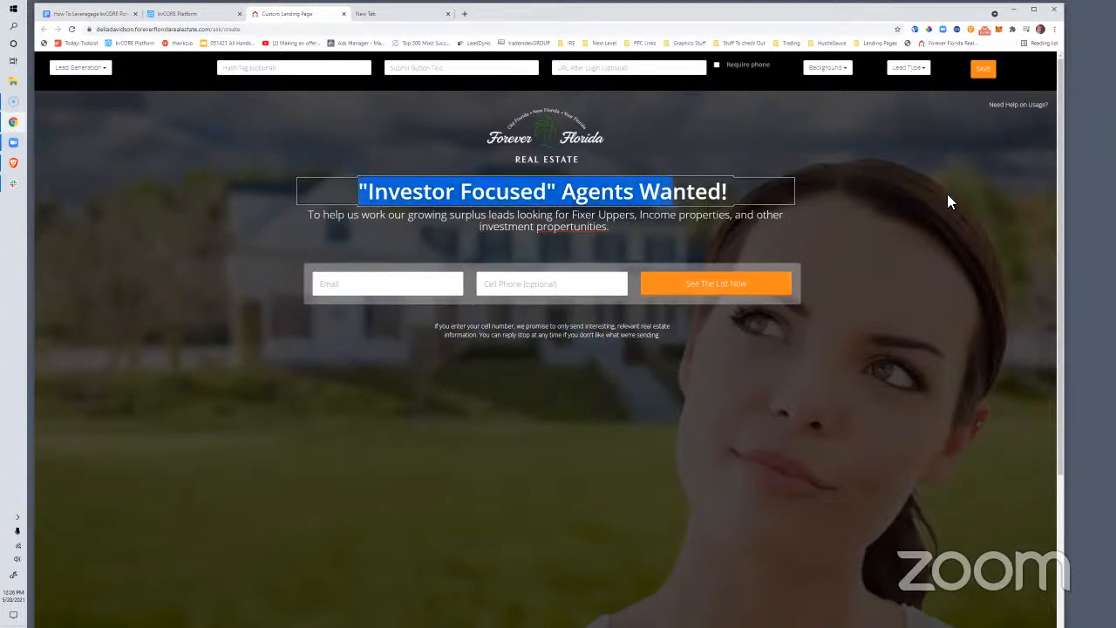
{"action": "left_click", "coordinate": [830, 69]}
{"action": "left_click", "coordinate": [835, 272]}
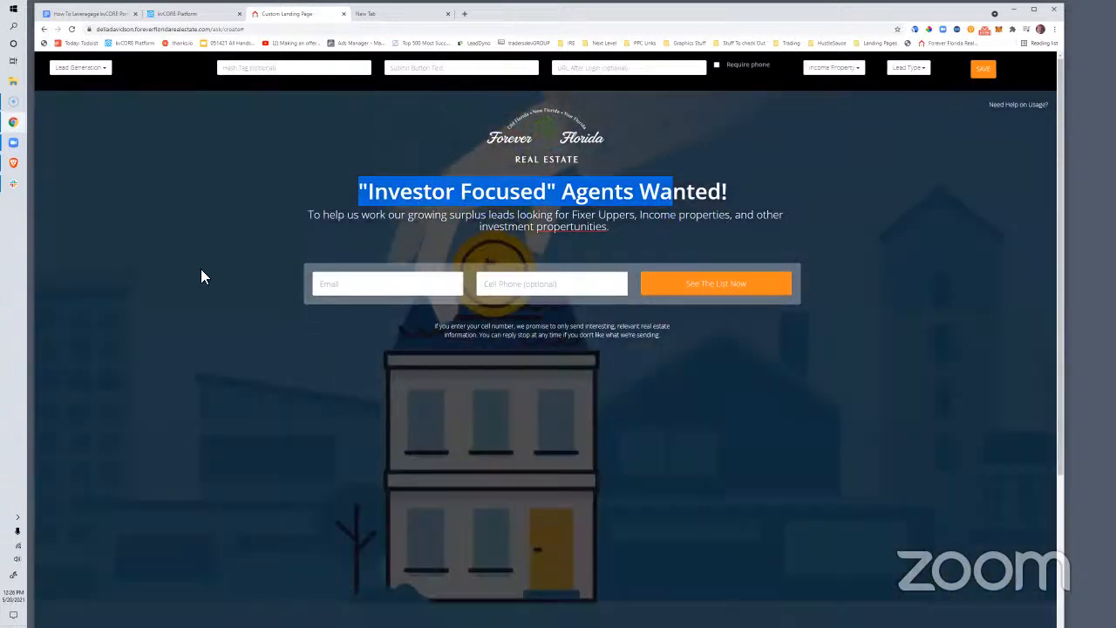
{"action": "left_click", "coordinate": [201, 268]}
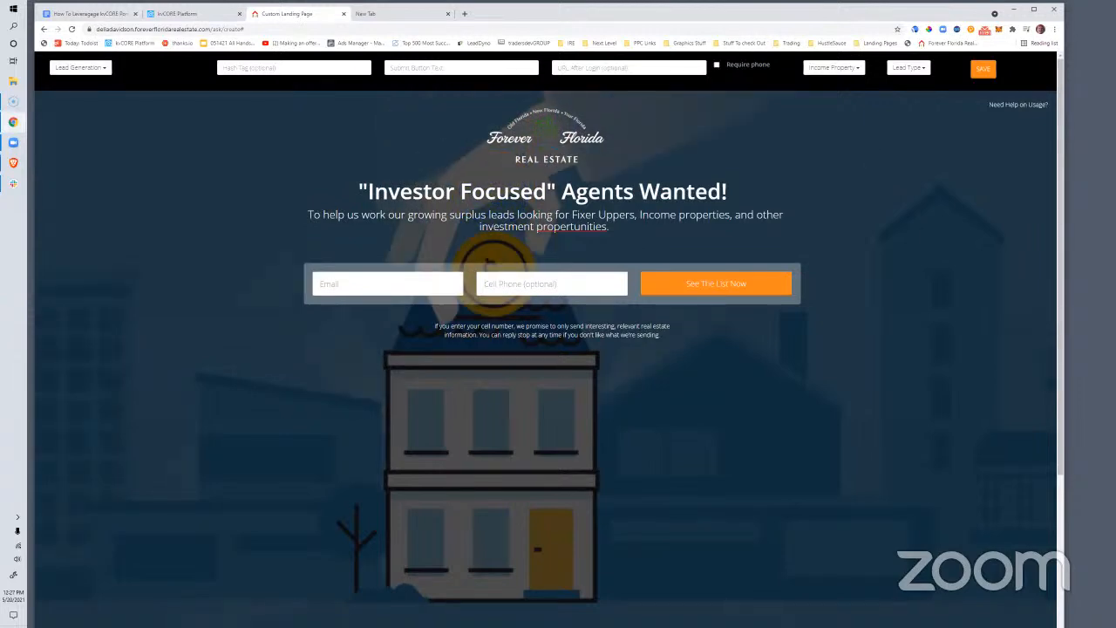
Go back to the main kvCORE tab and open the empty Transactions page
{"action": "left_click", "coordinate": [180, 14]}
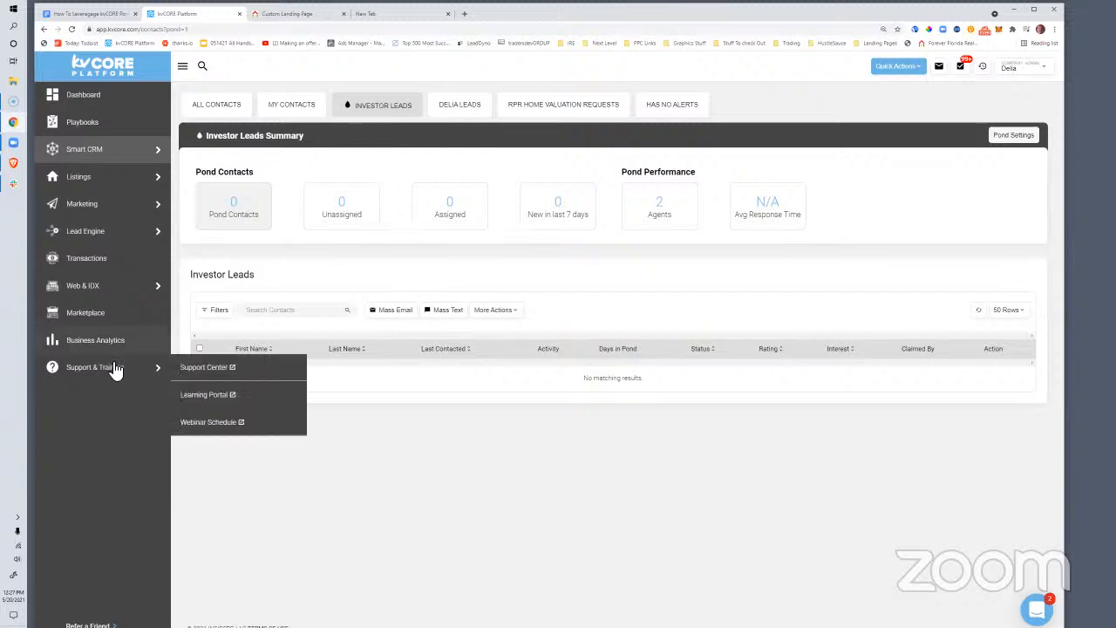
{"action": "left_click", "coordinate": [91, 271]}
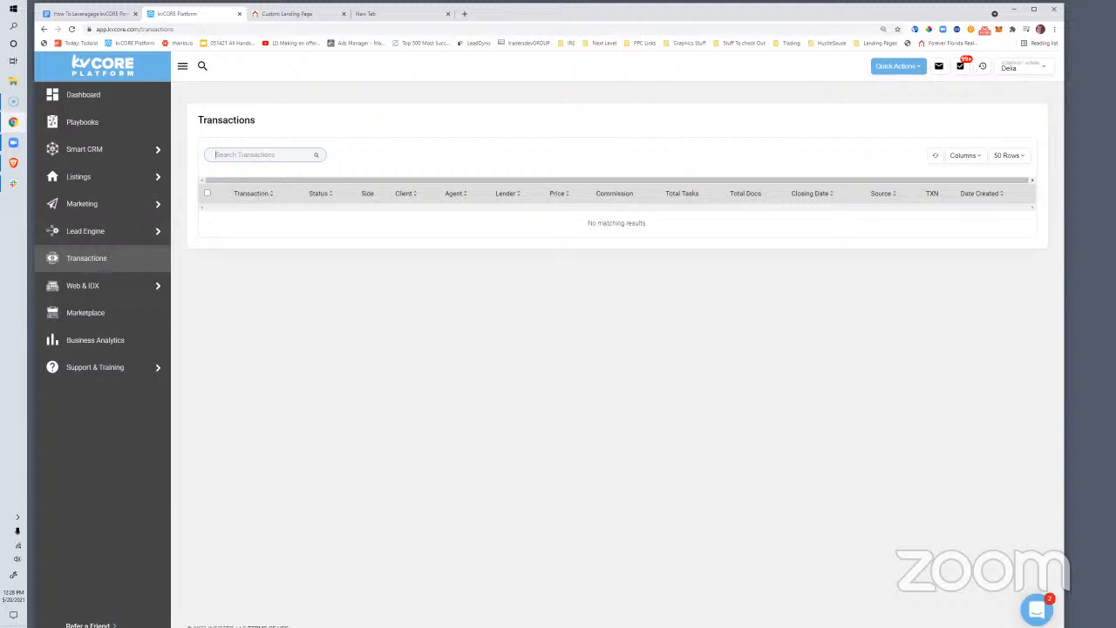
Search the support widget's help articles for 'transaction'
{"action": "left_click", "coordinate": [1036, 610]}
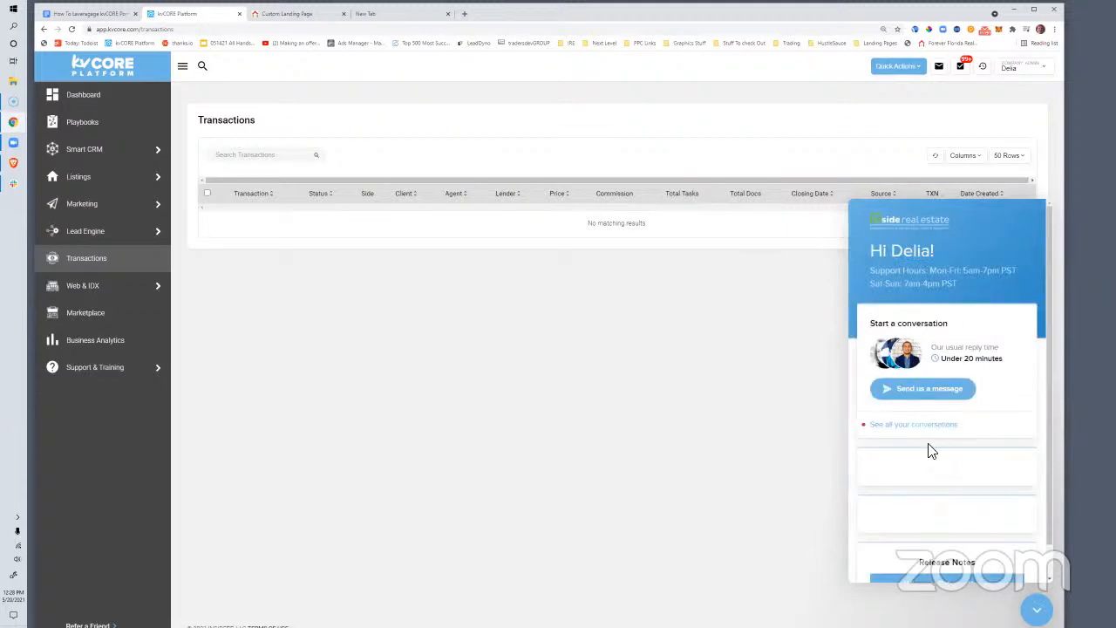
{"action": "scroll", "coordinate": [935, 482], "scroll_direction": "down", "scroll_amount": 1}
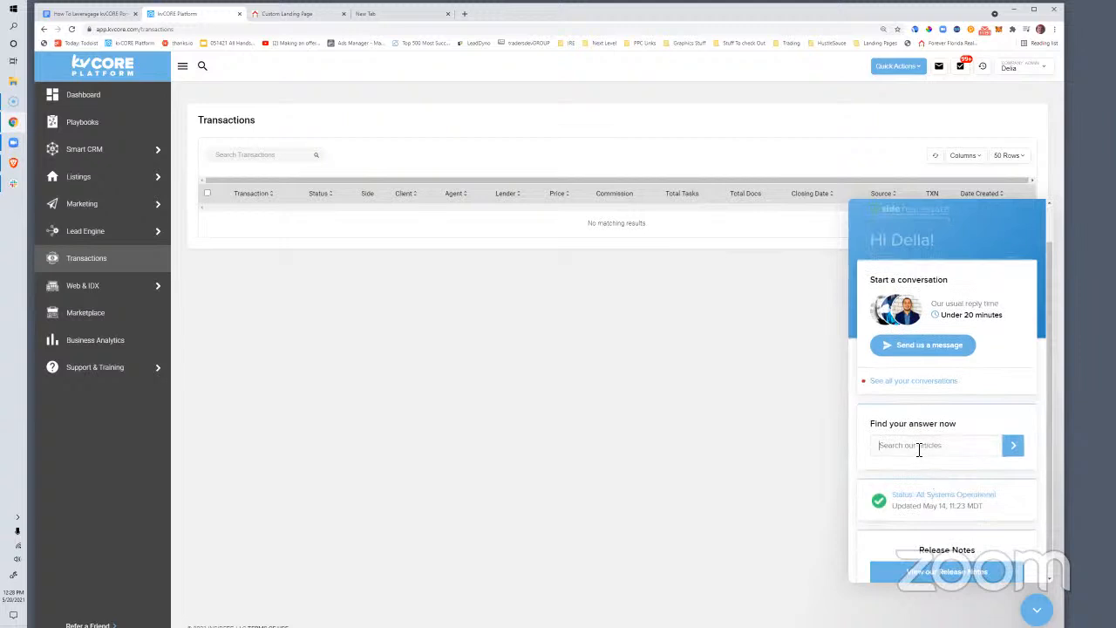
{"action": "left_click", "coordinate": [918, 450]}
{"action": "type", "text": "transaction"}
{"action": "left_click", "coordinate": [1018, 449]}
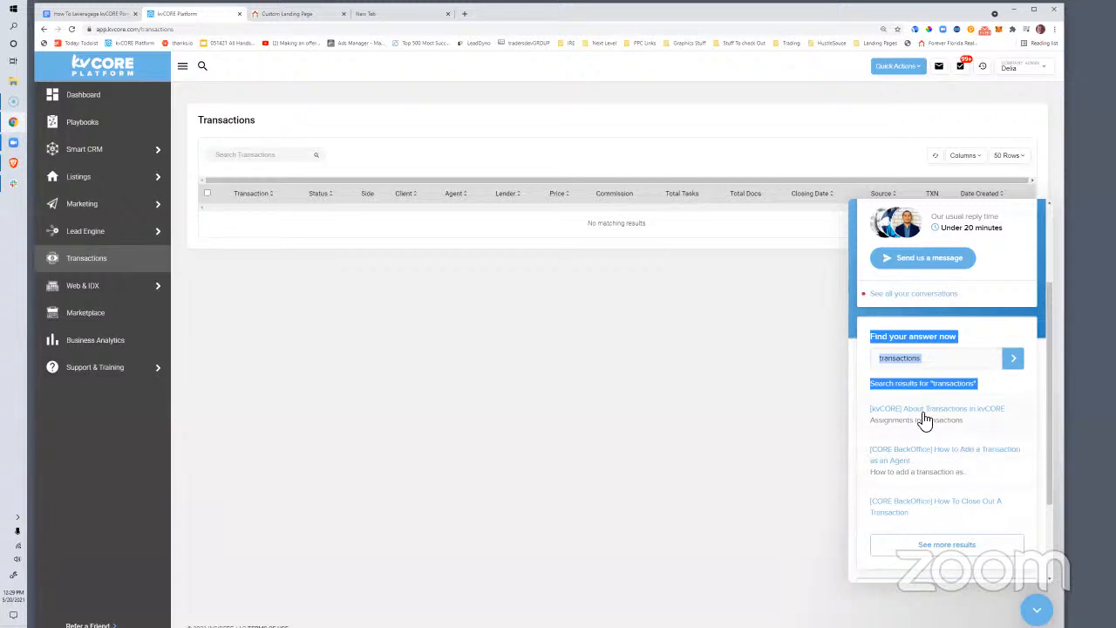
{"action": "scroll", "coordinate": [941, 441], "scroll_direction": "down", "scroll_amount": 1}
{"action": "scroll", "coordinate": [943, 435], "scroll_direction": "up", "scroll_amount": 2}
Open the '[kvCORE] About Transactions in kvCORE' result and scroll through the whole article
{"action": "left_click", "coordinate": [949, 420]}
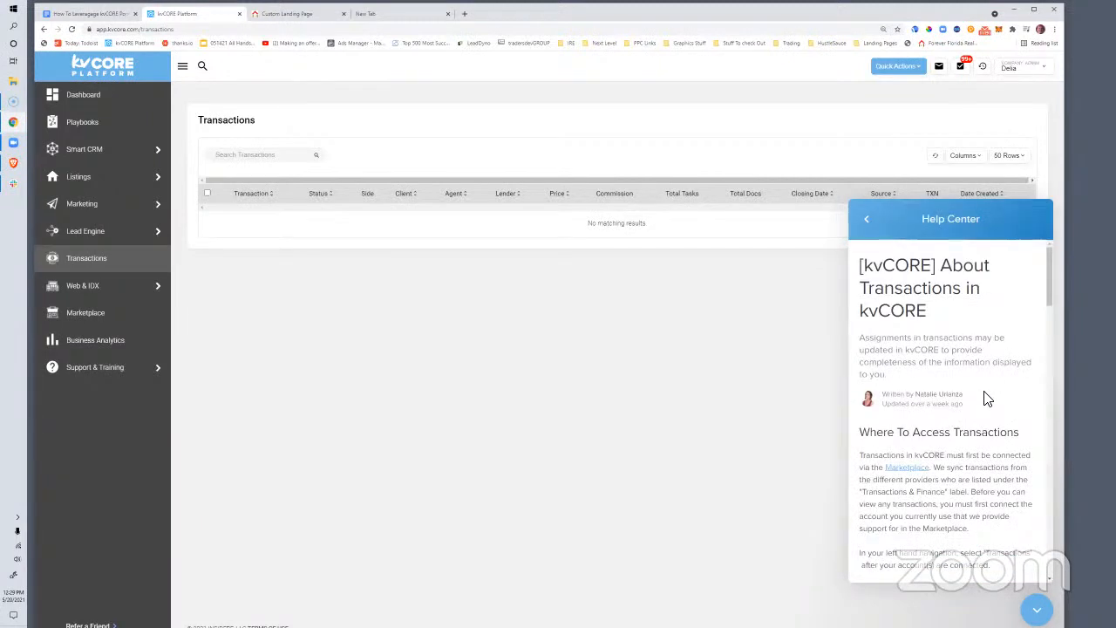
{"action": "scroll", "coordinate": [986, 396], "scroll_direction": "down", "scroll_amount": 2}
{"action": "scroll", "coordinate": [989, 394], "scroll_direction": "down", "scroll_amount": 1}
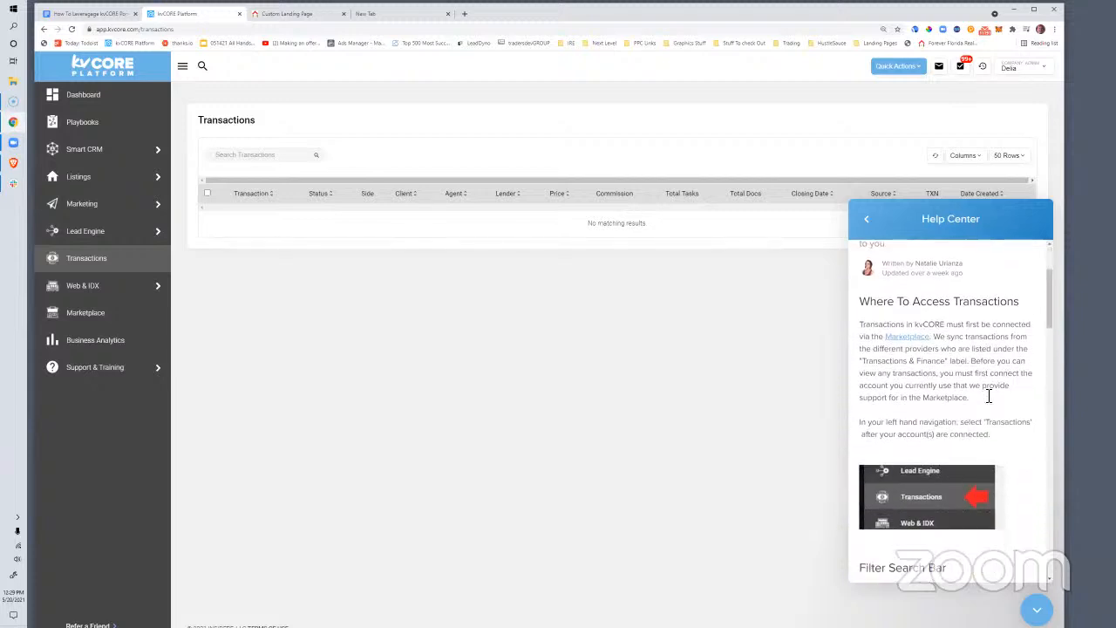
{"action": "scroll", "coordinate": [985, 398], "scroll_direction": "down", "scroll_amount": 1}
{"action": "scroll", "coordinate": [986, 397], "scroll_direction": "down", "scroll_amount": 3}
{"action": "scroll", "coordinate": [987, 399], "scroll_direction": "down", "scroll_amount": 6}
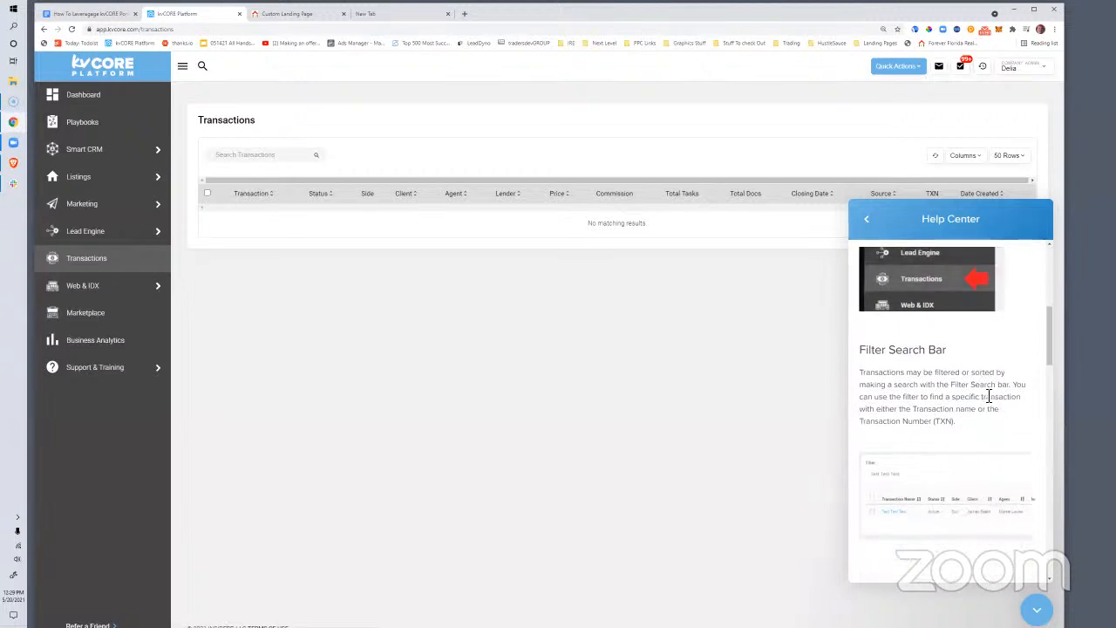
{"action": "scroll", "coordinate": [988, 396], "scroll_direction": "down", "scroll_amount": 5}
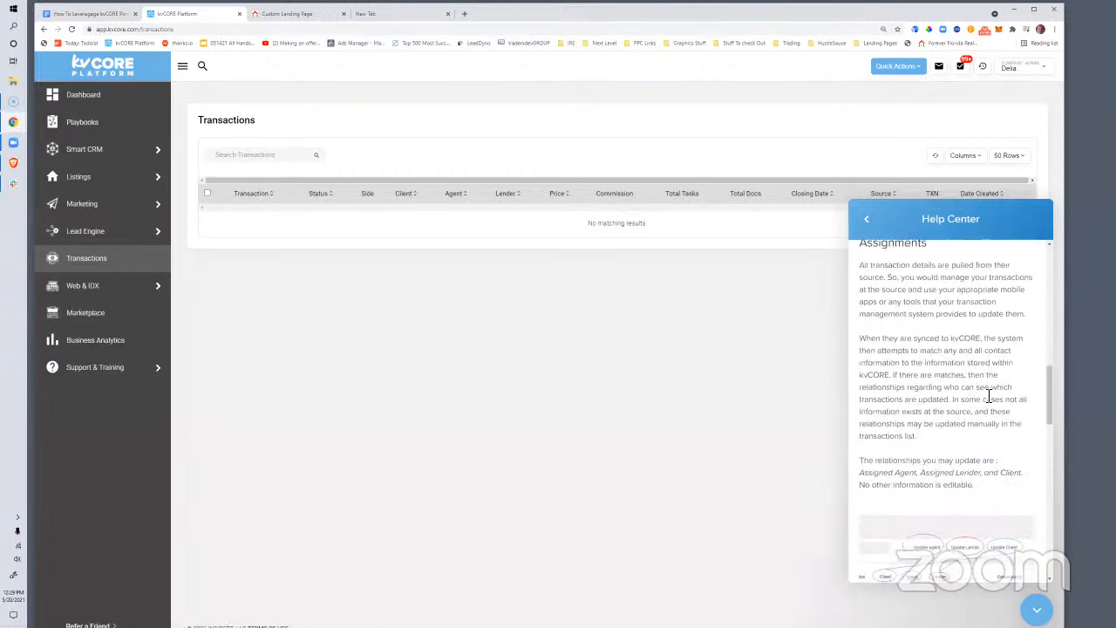
{"action": "scroll", "coordinate": [987, 398], "scroll_direction": "down", "scroll_amount": 3}
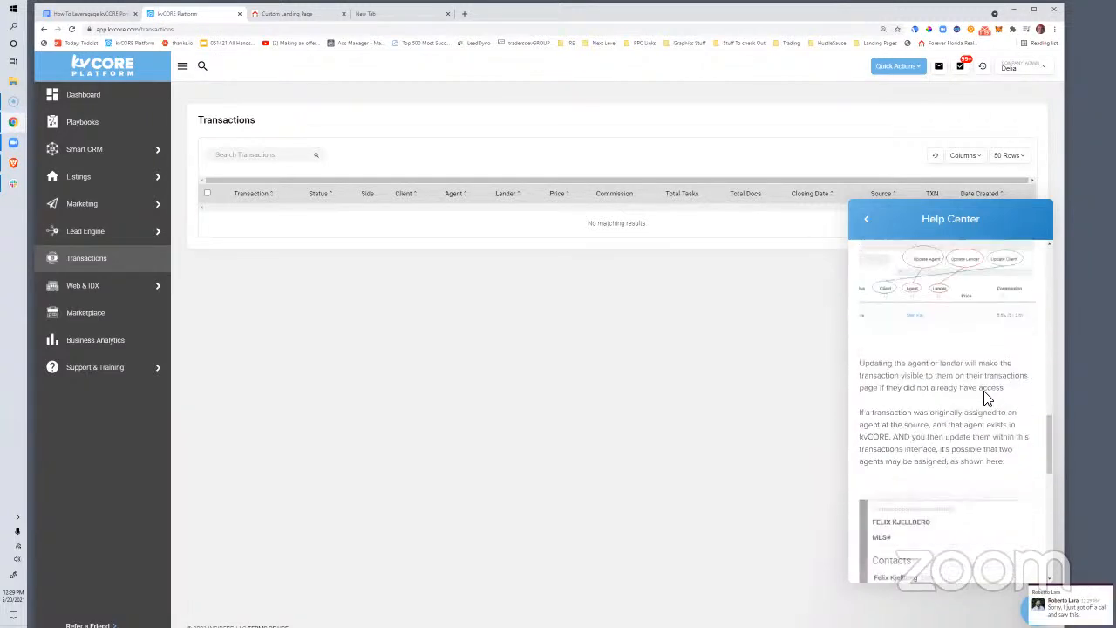
{"action": "scroll", "coordinate": [989, 396], "scroll_direction": "down", "scroll_amount": 10}
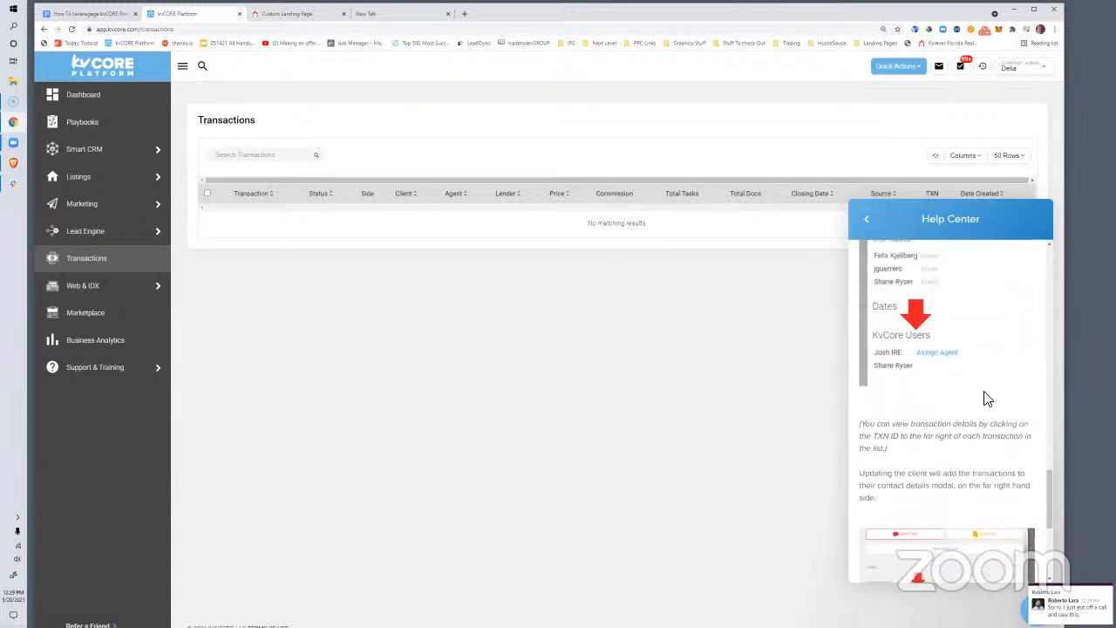
{"action": "scroll", "coordinate": [971, 414], "scroll_direction": "down", "scroll_amount": 1}
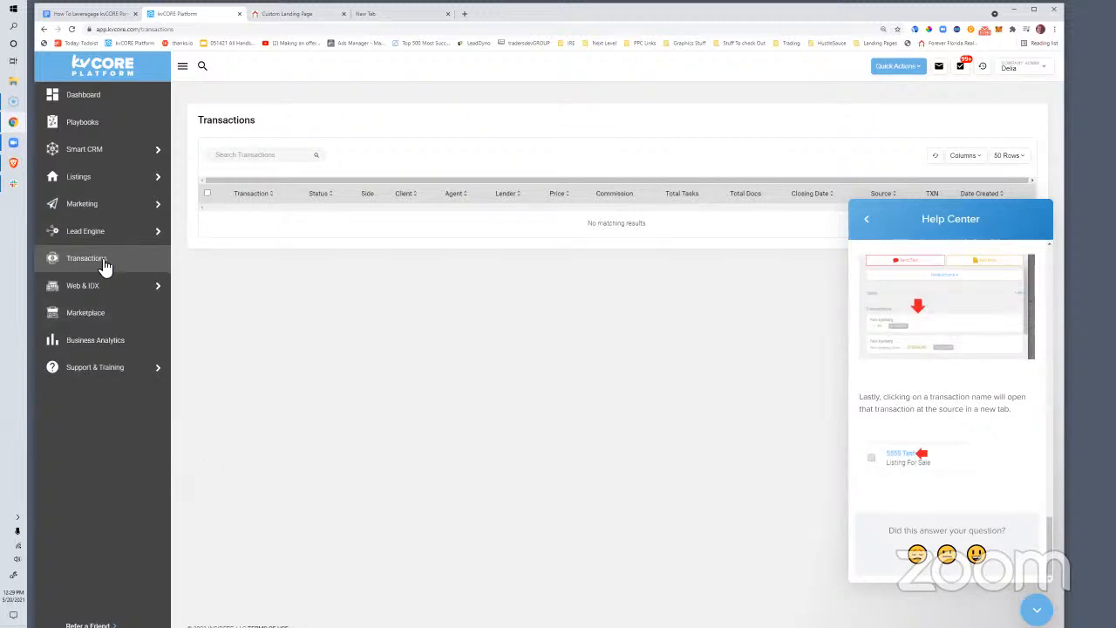
Load facebook.com/groups/kunversion in a new tab and scroll to the 30-minutes question post
{"action": "mouse_move", "coordinate": [120, 237]}
{"action": "left_click", "coordinate": [463, 15]}
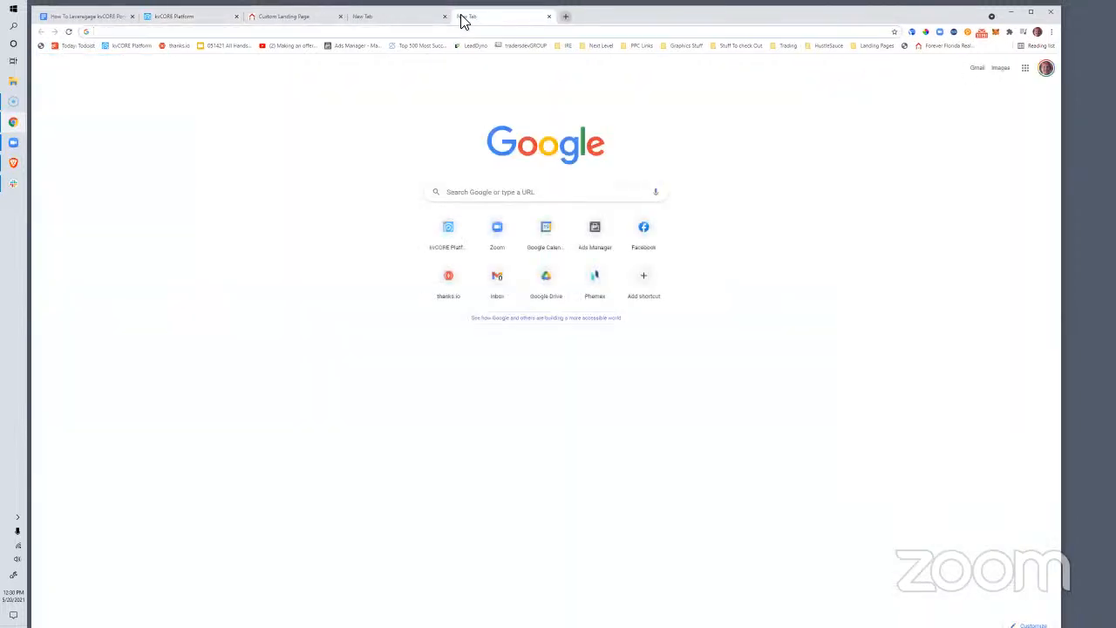
{"action": "type", "text": "facebook.com/groups"}
{"action": "key", "text": "Return"}
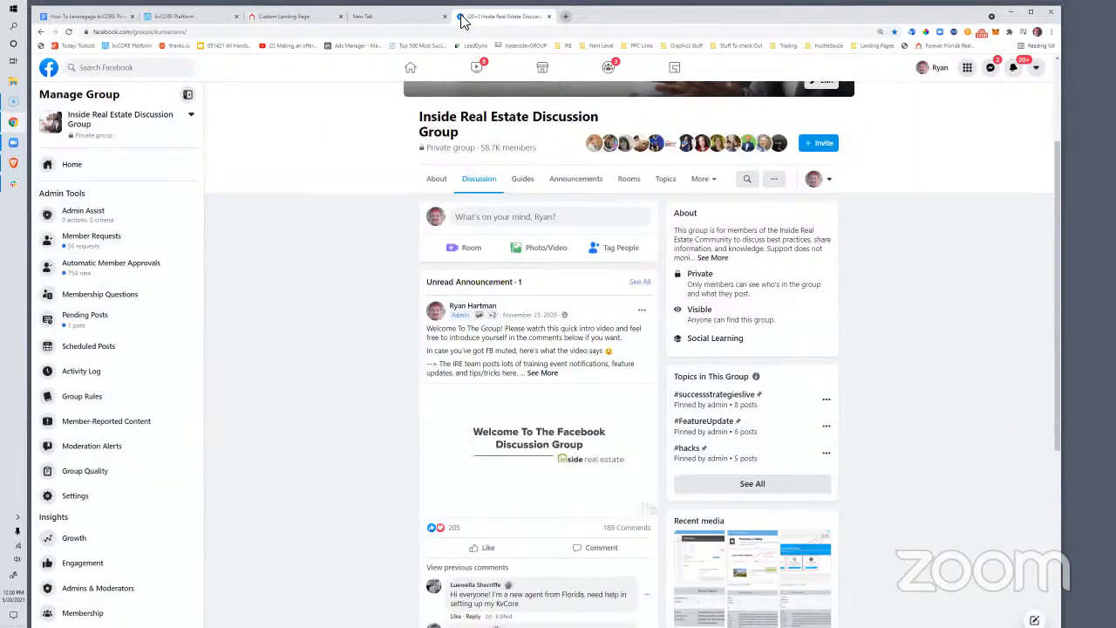
{"action": "scroll", "coordinate": [398, 262], "scroll_direction": "down", "scroll_amount": 4}
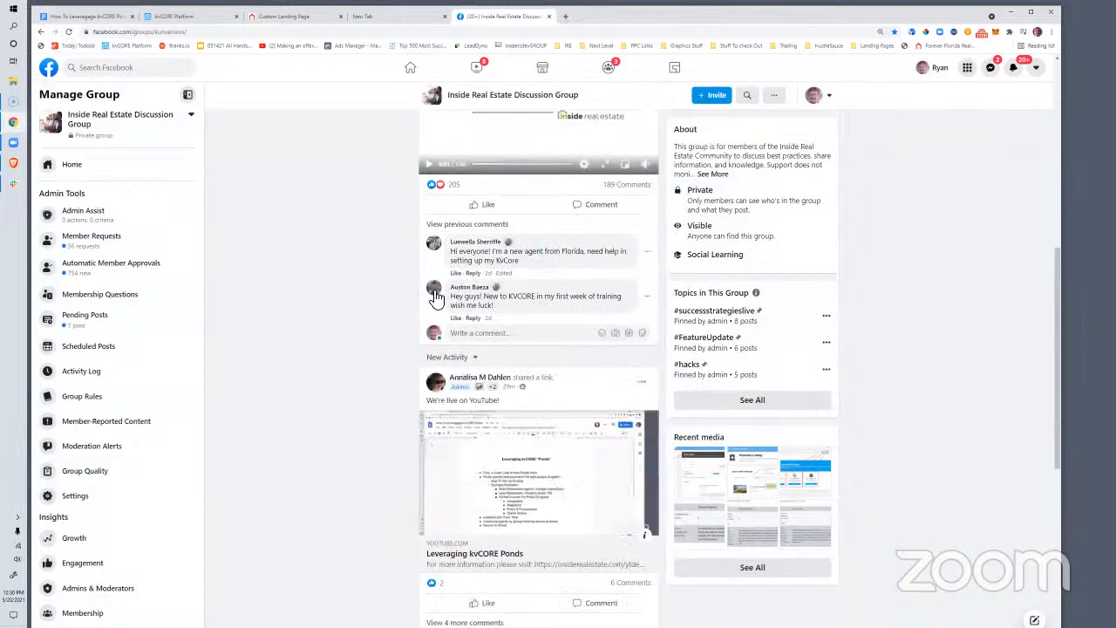
{"action": "scroll", "coordinate": [491, 344], "scroll_direction": "down", "scroll_amount": 6}
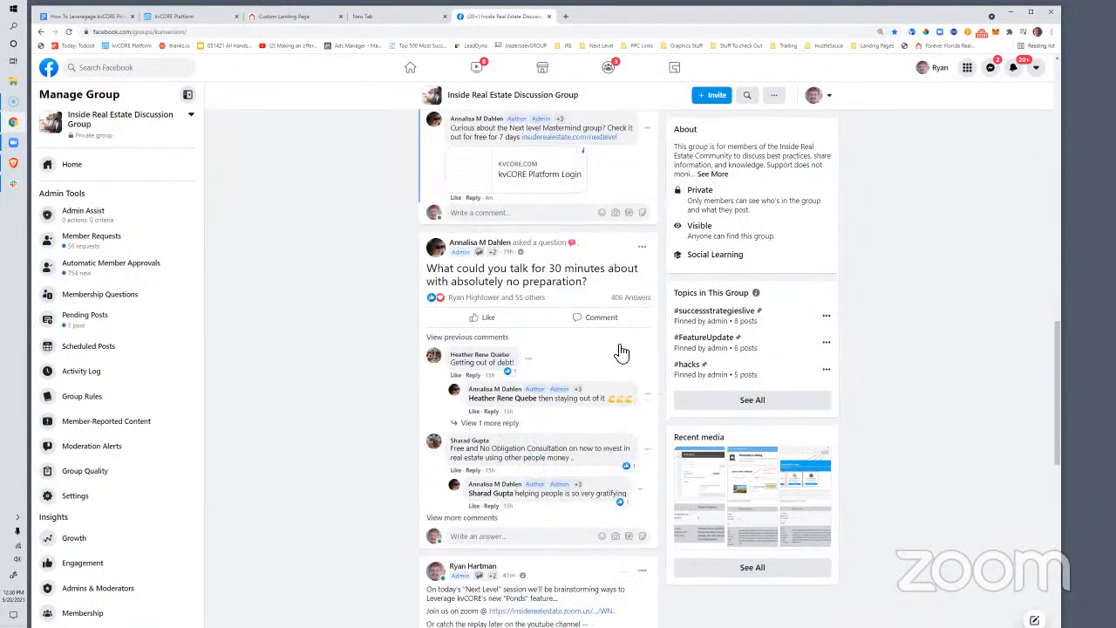
{"action": "left_click_drag", "start_coordinate": [601, 286], "coordinate": [427, 270]}
{"action": "left_click", "coordinate": [604, 299]}
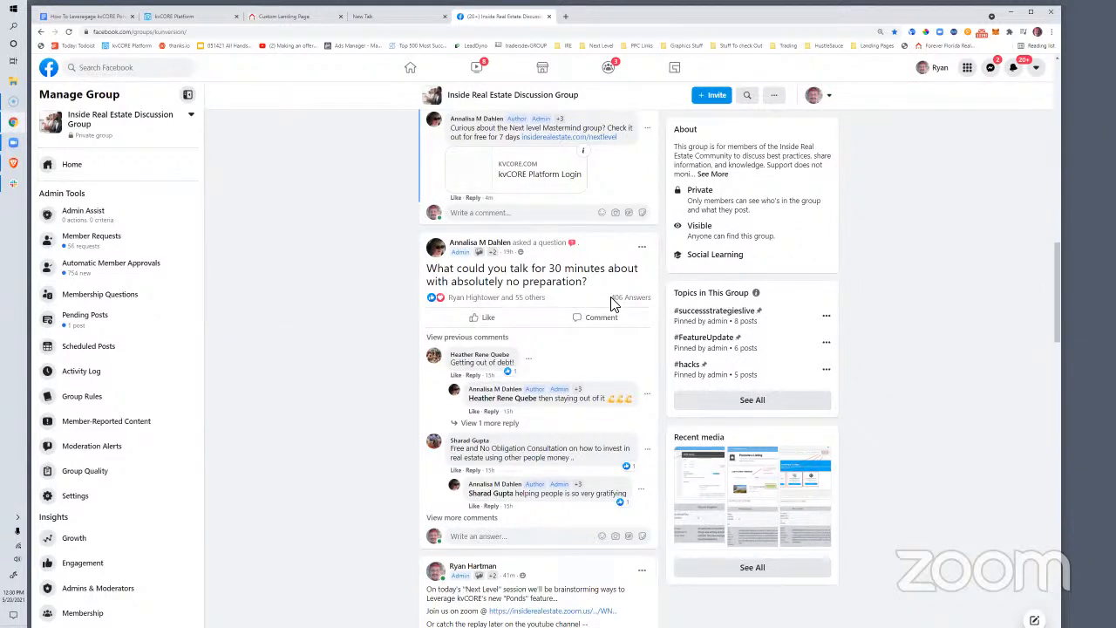
{"action": "mouse_move", "coordinate": [475, 301]}
{"action": "scroll", "coordinate": [523, 292], "scroll_direction": "down", "scroll_amount": 3}
{"action": "scroll", "coordinate": [462, 283], "scroll_direction": "down", "scroll_amount": 2}
{"action": "scroll", "coordinate": [449, 296], "scroll_direction": "up", "scroll_amount": 2}
{"action": "scroll", "coordinate": [436, 310], "scroll_direction": "down", "scroll_amount": 2}
{"action": "scroll", "coordinate": [433, 312], "scroll_direction": "up", "scroll_amount": 1}
{"action": "scroll", "coordinate": [433, 314], "scroll_direction": "down", "scroll_amount": 2}
{"action": "scroll", "coordinate": [432, 318], "scroll_direction": "up", "scroll_amount": 4}
{"action": "scroll", "coordinate": [431, 318], "scroll_direction": "down", "scroll_amount": 1}
{"action": "scroll", "coordinate": [436, 323], "scroll_direction": "up", "scroll_amount": 2}
{"action": "scroll", "coordinate": [488, 314], "scroll_direction": "down", "scroll_amount": 4}
{"action": "scroll", "coordinate": [501, 309], "scroll_direction": "down", "scroll_amount": 2}
{"action": "scroll", "coordinate": [499, 309], "scroll_direction": "up", "scroll_amount": 3}
{"action": "scroll", "coordinate": [497, 309], "scroll_direction": "down", "scroll_amount": 3}
{"action": "scroll", "coordinate": [497, 310], "scroll_direction": "up", "scroll_amount": 5}
{"action": "scroll", "coordinate": [475, 313], "scroll_direction": "down", "scroll_amount": 3}
{"action": "scroll", "coordinate": [523, 322], "scroll_direction": "down", "scroll_amount": 2}
{"action": "scroll", "coordinate": [544, 330], "scroll_direction": "up", "scroll_amount": 6}
{"action": "scroll", "coordinate": [567, 465], "scroll_direction": "down", "scroll_amount": 1}
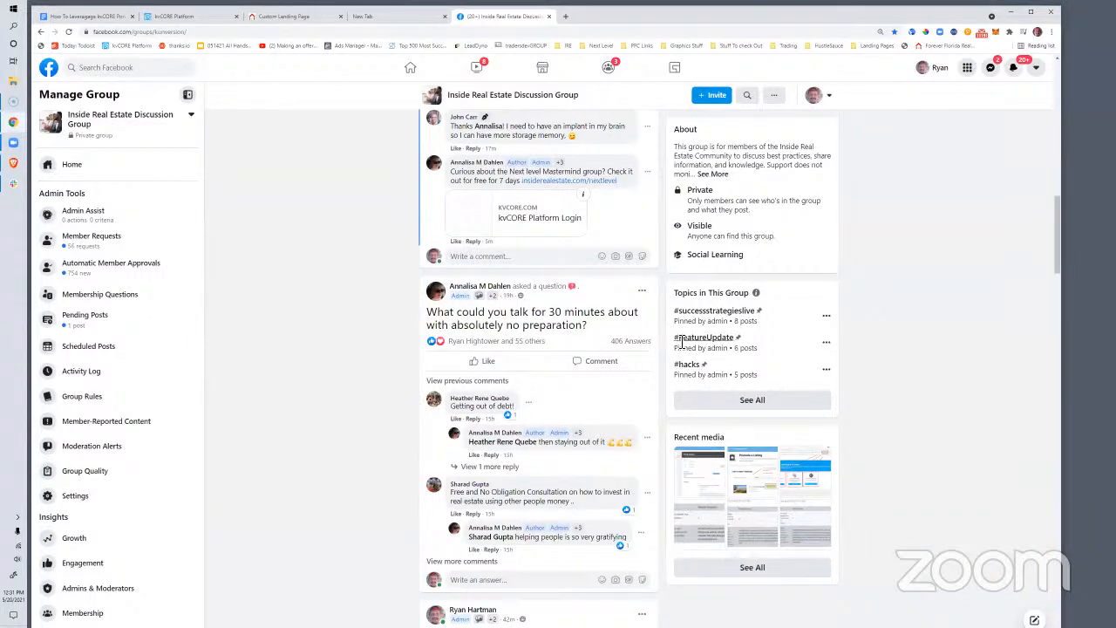
{"action": "scroll", "coordinate": [562, 372], "scroll_direction": "down", "scroll_amount": 1}
{"action": "scroll", "coordinate": [565, 370], "scroll_direction": "down", "scroll_amount": 2}
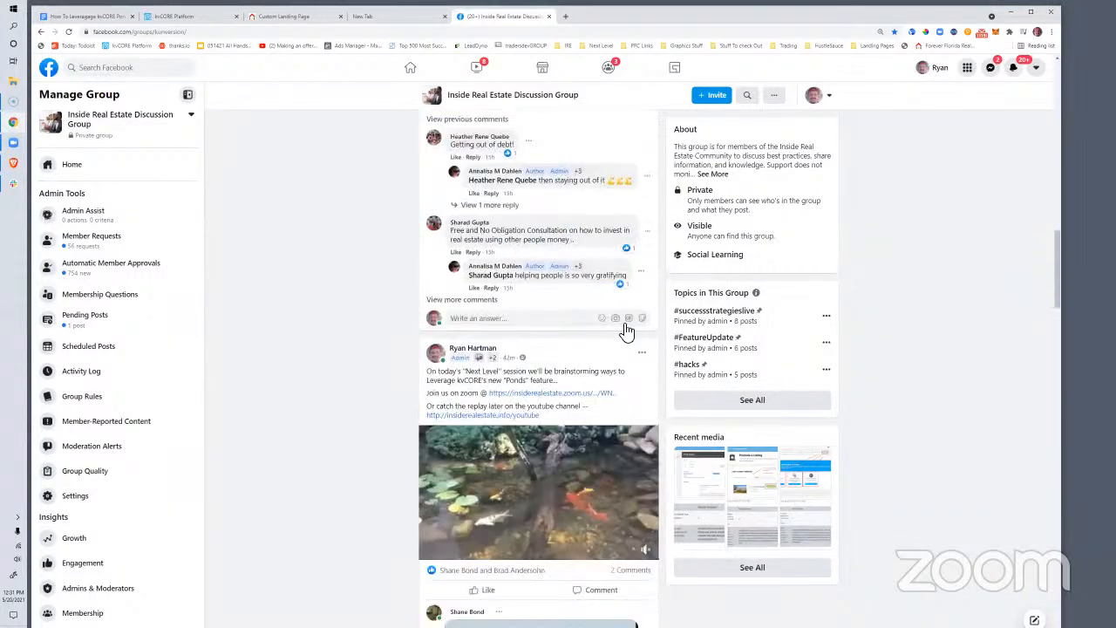
{"action": "scroll", "coordinate": [626, 331], "scroll_direction": "down", "scroll_amount": 2}
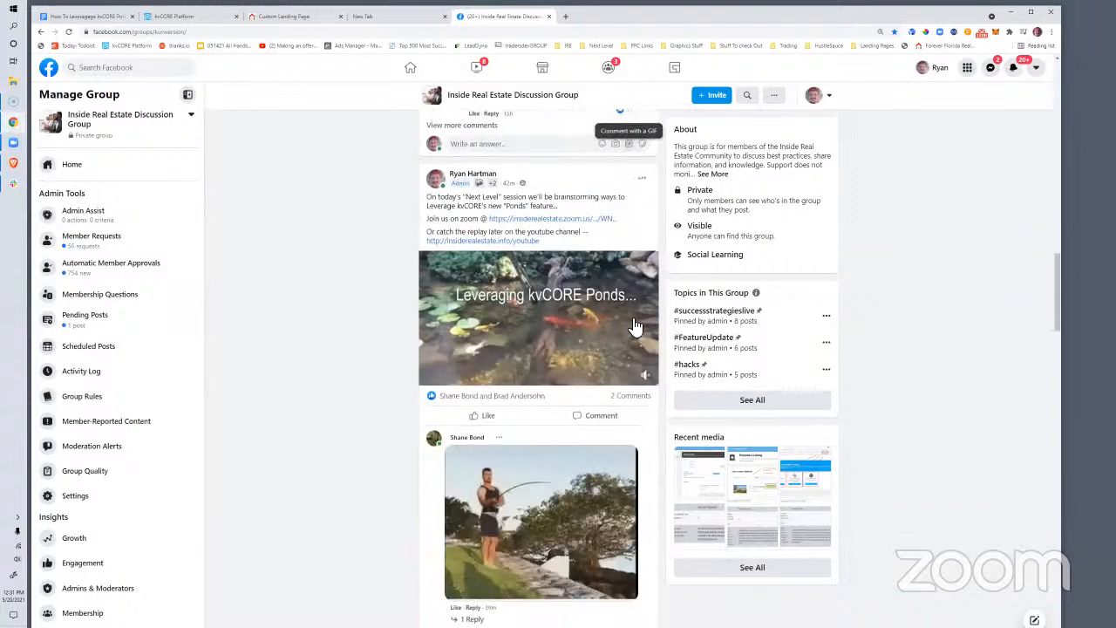
{"action": "scroll", "coordinate": [632, 326], "scroll_direction": "up", "scroll_amount": 1}
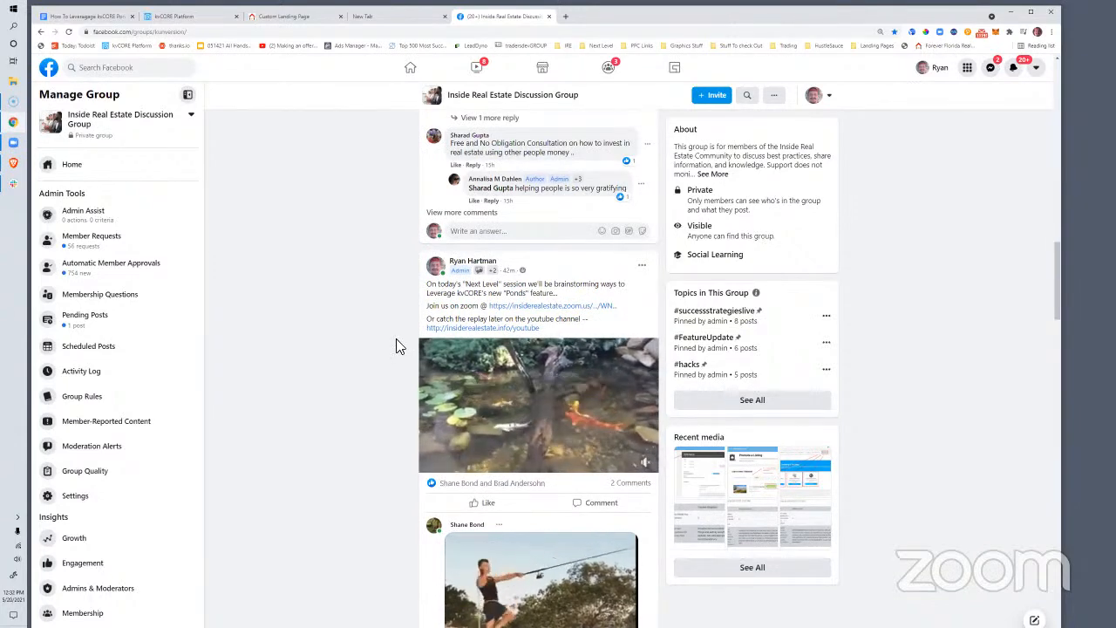
{"action": "scroll", "coordinate": [395, 345], "scroll_direction": "down", "scroll_amount": 1}
{"action": "scroll", "coordinate": [396, 346], "scroll_direction": "down", "scroll_amount": 5}
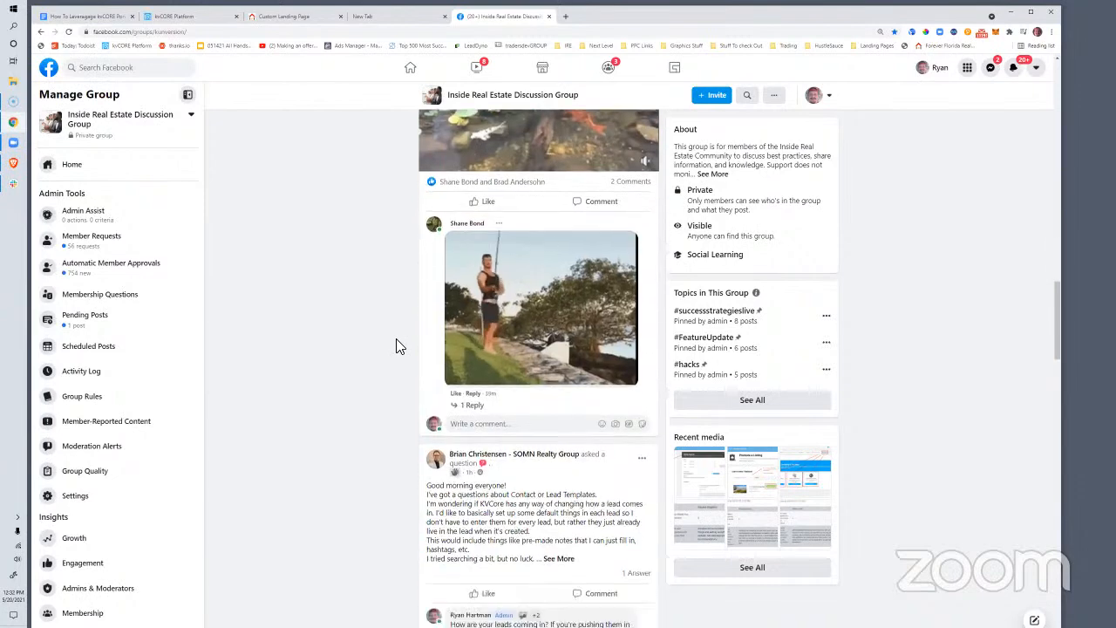
{"action": "scroll", "coordinate": [431, 349], "scroll_direction": "down", "scroll_amount": 1}
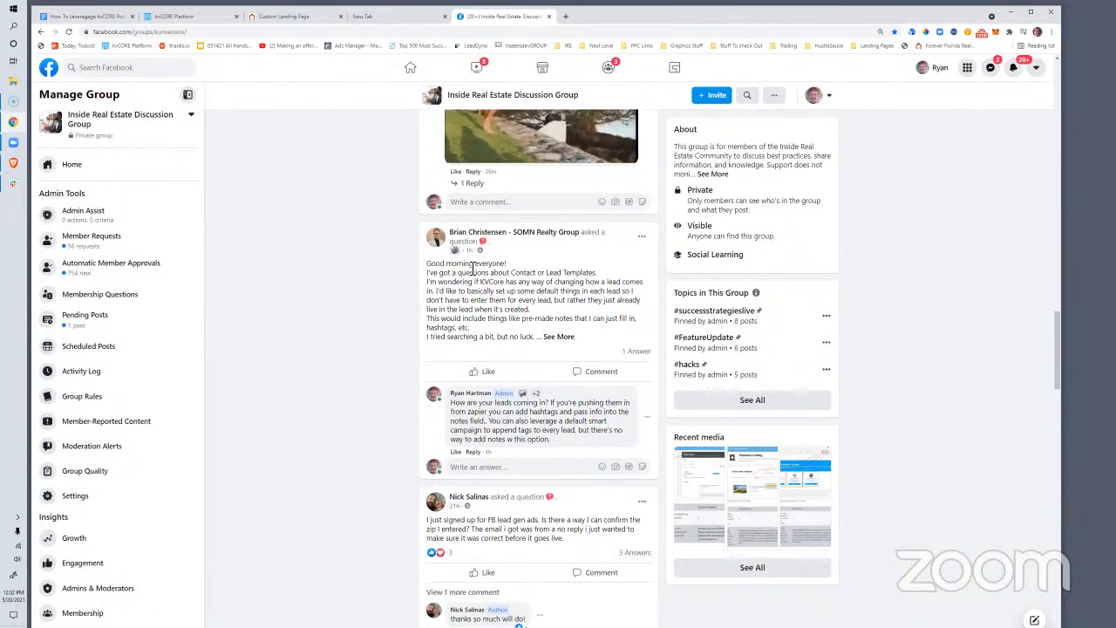
{"action": "scroll", "coordinate": [488, 307], "scroll_direction": "down", "scroll_amount": 3}
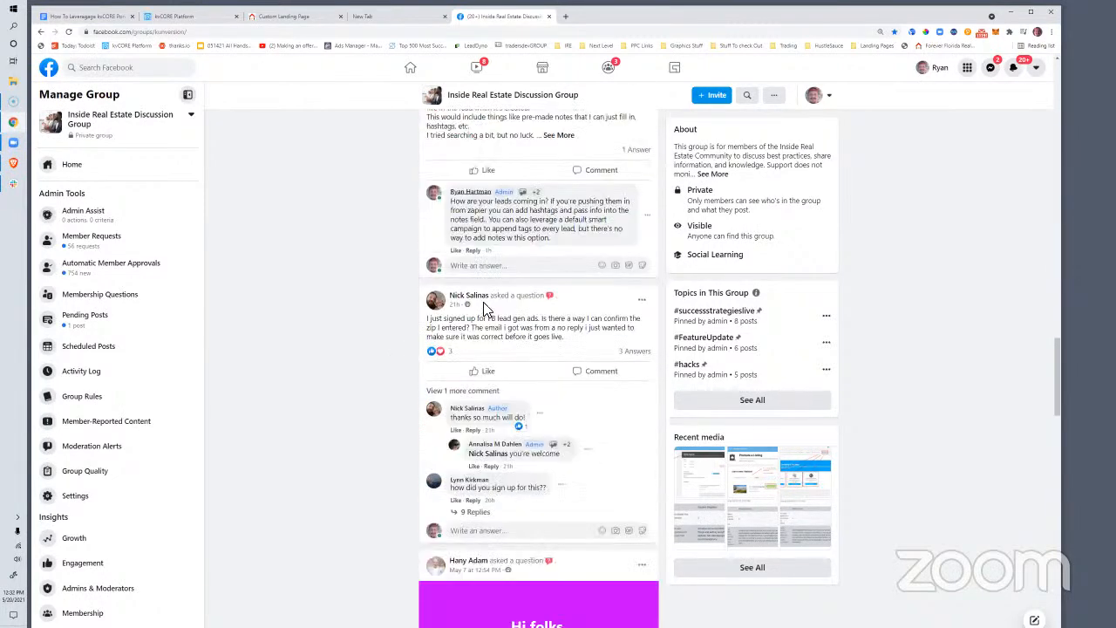
{"action": "scroll", "coordinate": [631, 299], "scroll_direction": "down", "scroll_amount": 3}
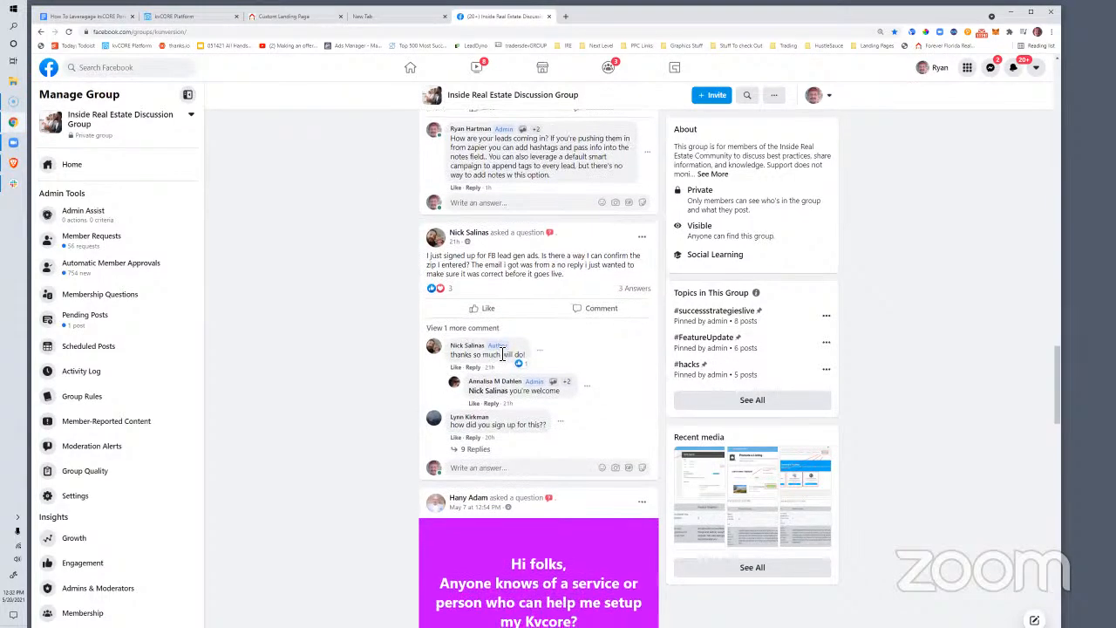
{"action": "scroll", "coordinate": [496, 349], "scroll_direction": "down", "scroll_amount": 6}
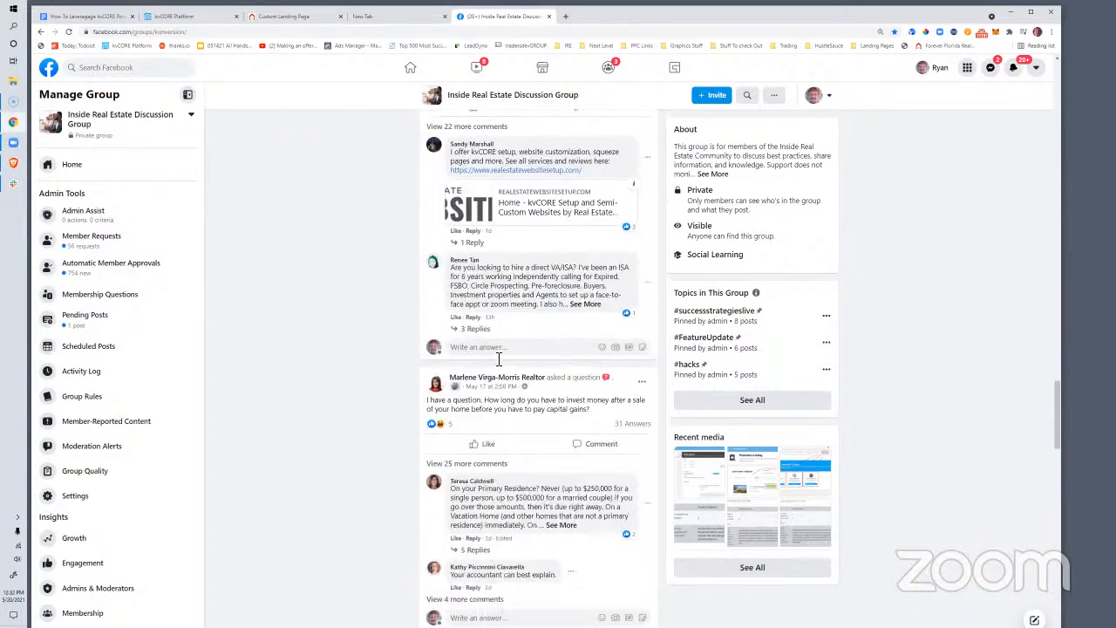
{"action": "scroll", "coordinate": [499, 357], "scroll_direction": "down", "scroll_amount": 10}
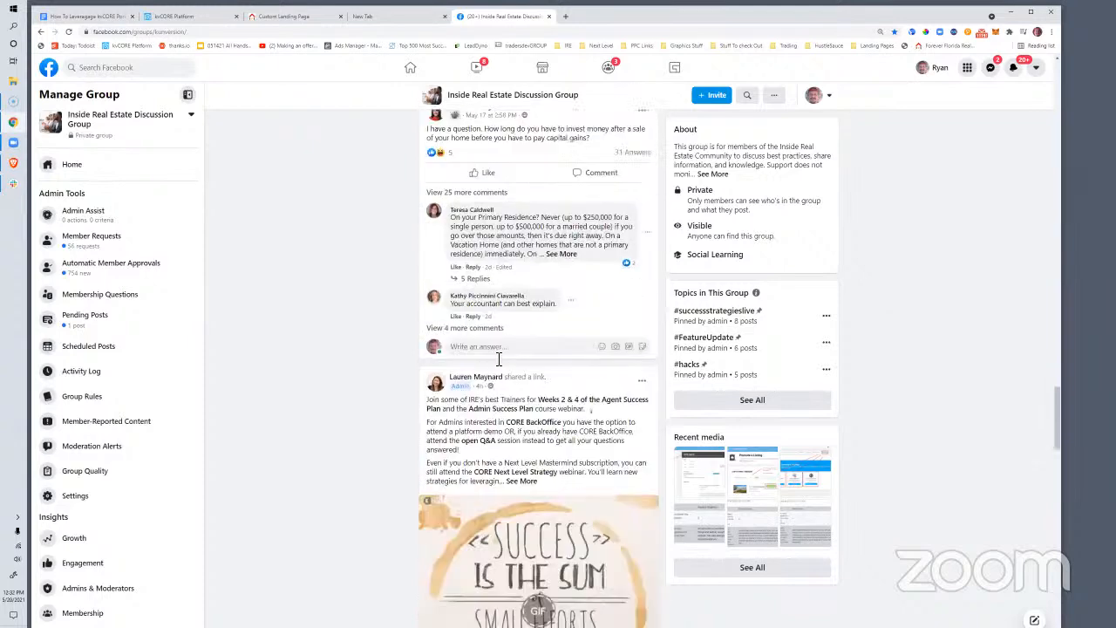
{"action": "scroll", "coordinate": [497, 361], "scroll_direction": "down", "scroll_amount": 4}
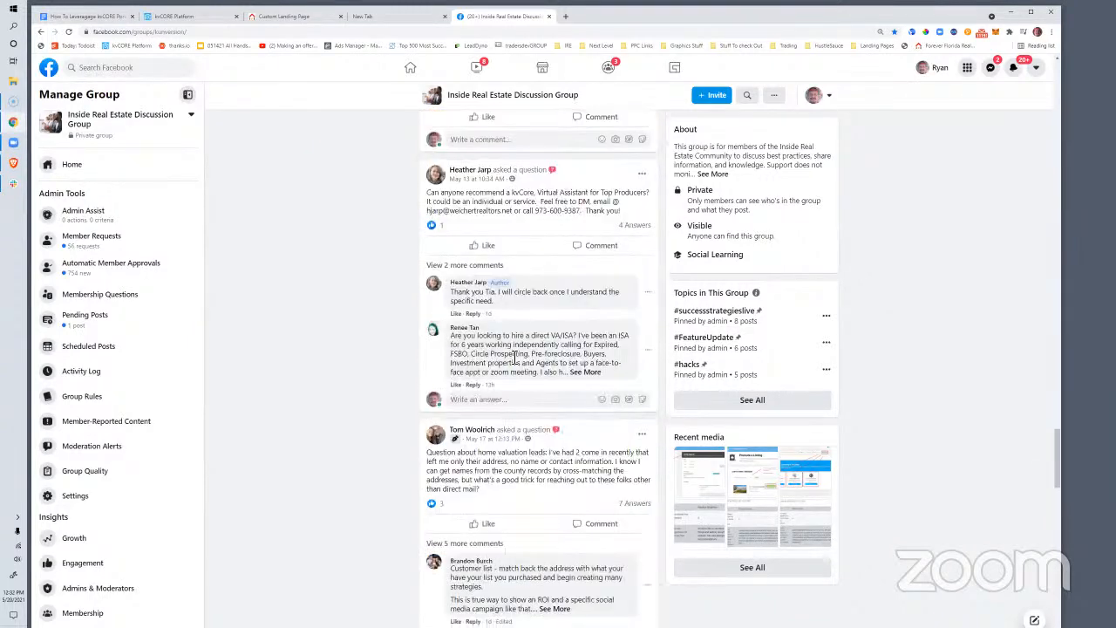
{"action": "scroll", "coordinate": [565, 360], "scroll_direction": "down", "scroll_amount": 1}
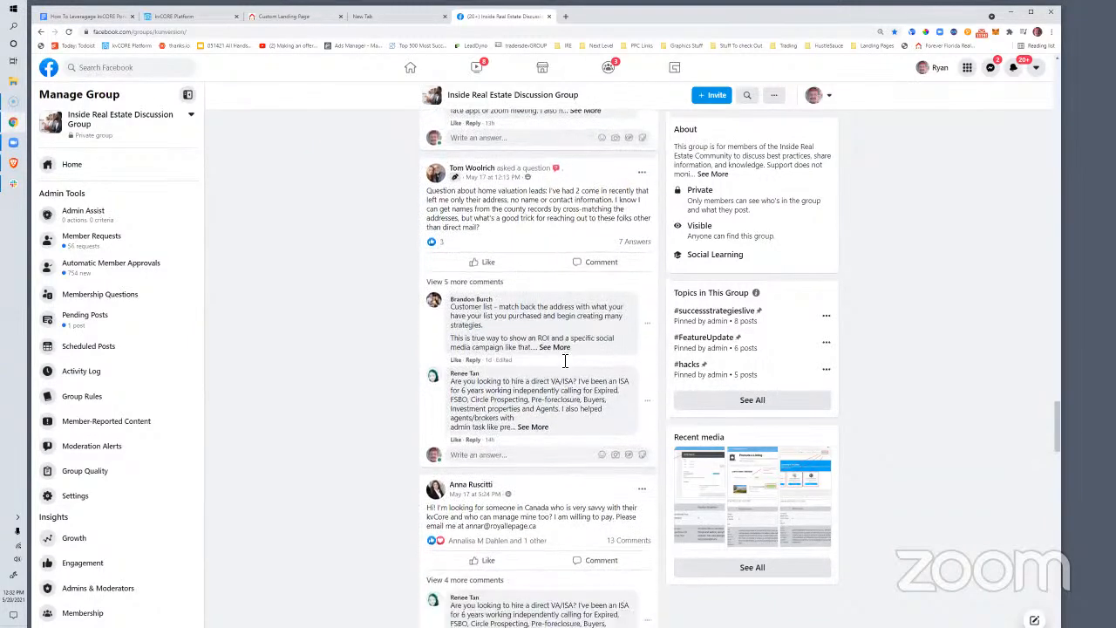
{"action": "scroll", "coordinate": [565, 359], "scroll_direction": "down", "scroll_amount": 3}
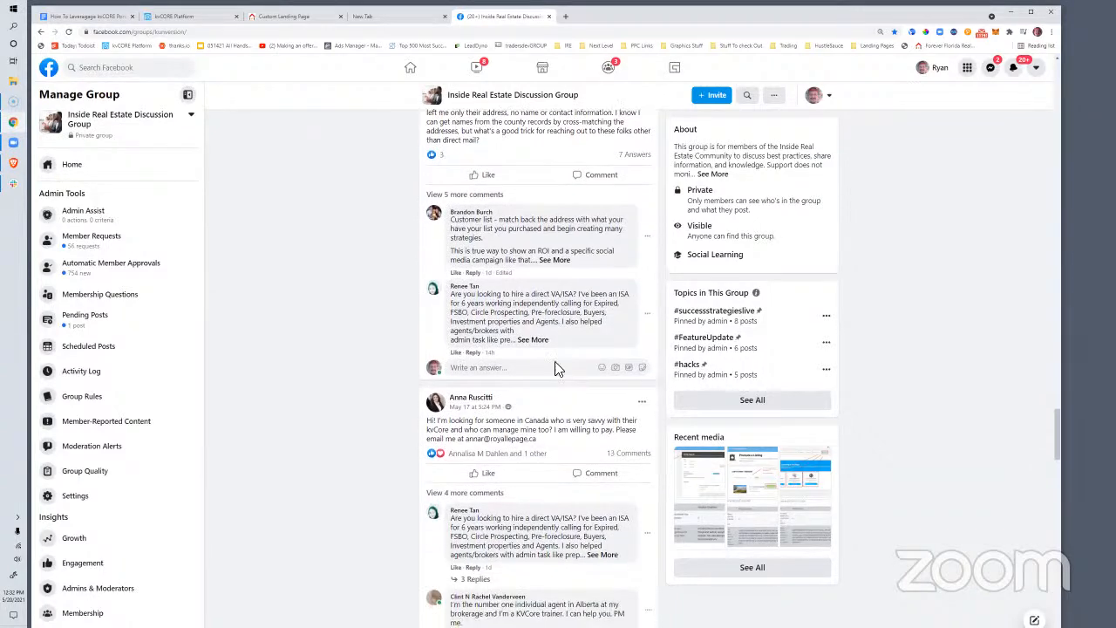
{"action": "scroll", "coordinate": [561, 370], "scroll_direction": "down", "scroll_amount": 6}
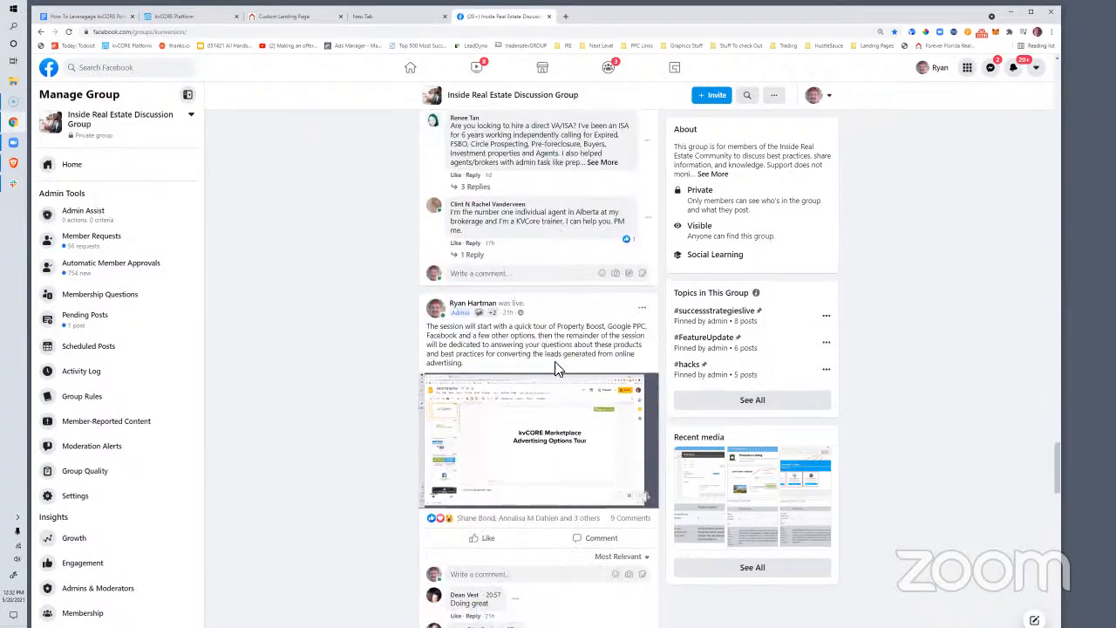
{"action": "scroll", "coordinate": [557, 370], "scroll_direction": "down", "scroll_amount": 6}
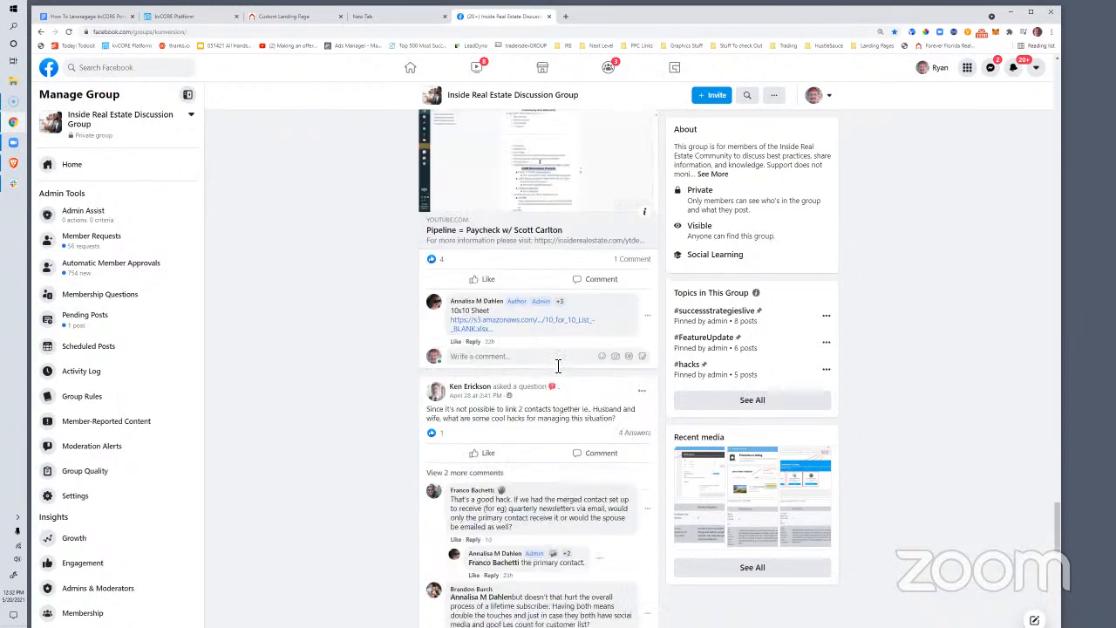
{"action": "scroll", "coordinate": [553, 370], "scroll_direction": "up", "scroll_amount": 5}
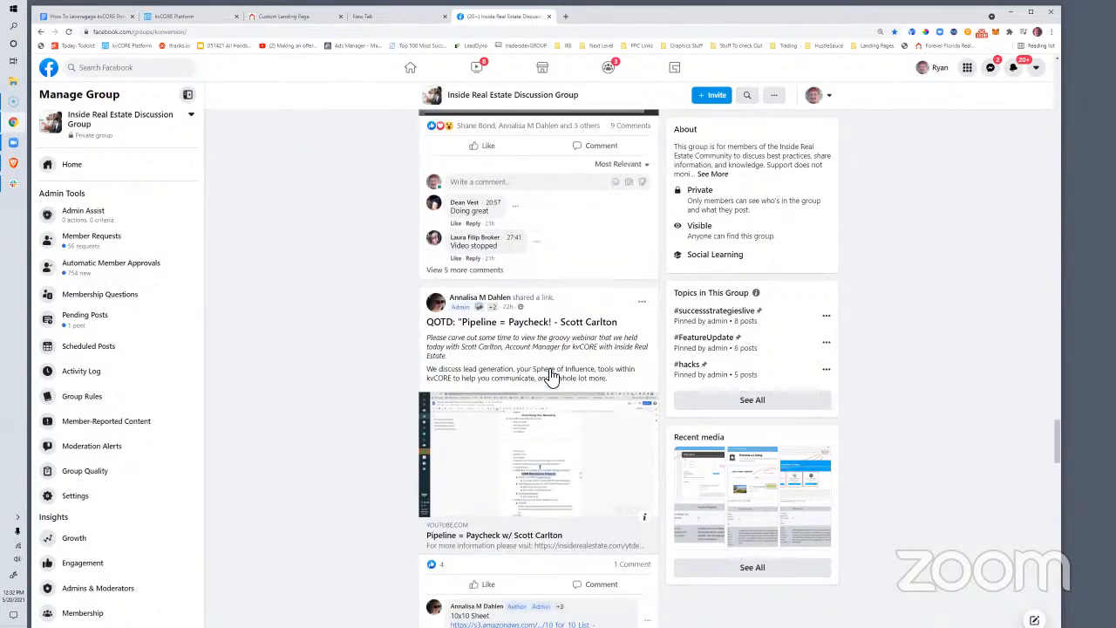
{"action": "scroll", "coordinate": [541, 401], "scroll_direction": "down", "scroll_amount": 3}
{"action": "scroll", "coordinate": [535, 423], "scroll_direction": "down", "scroll_amount": 1}
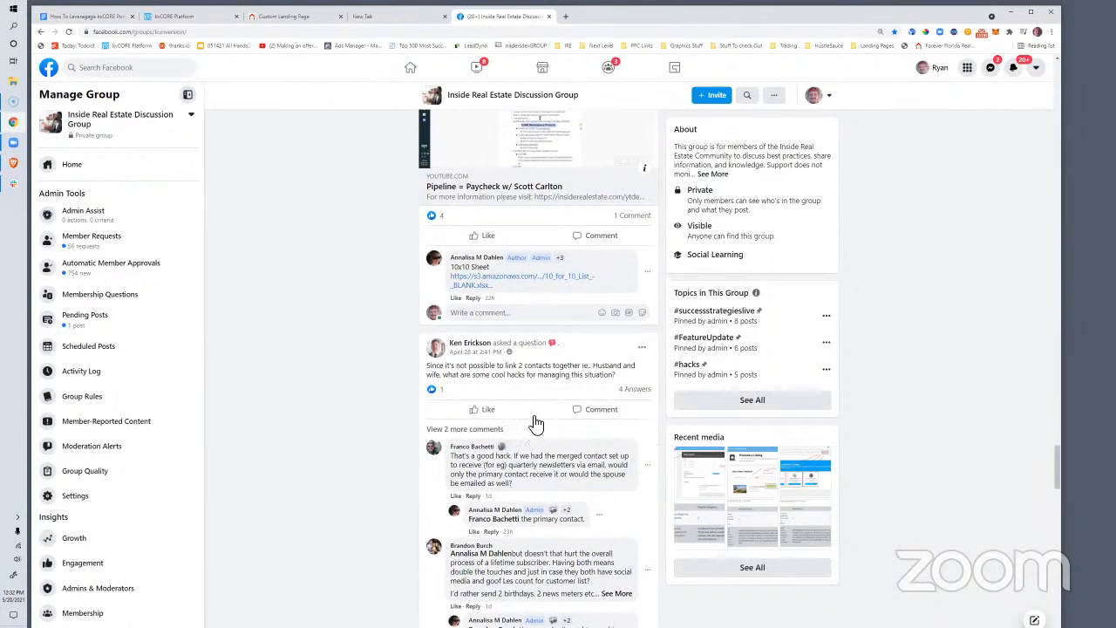
{"action": "mouse_move", "coordinate": [532, 417]}
{"action": "scroll", "coordinate": [537, 420], "scroll_direction": "down", "scroll_amount": 12}
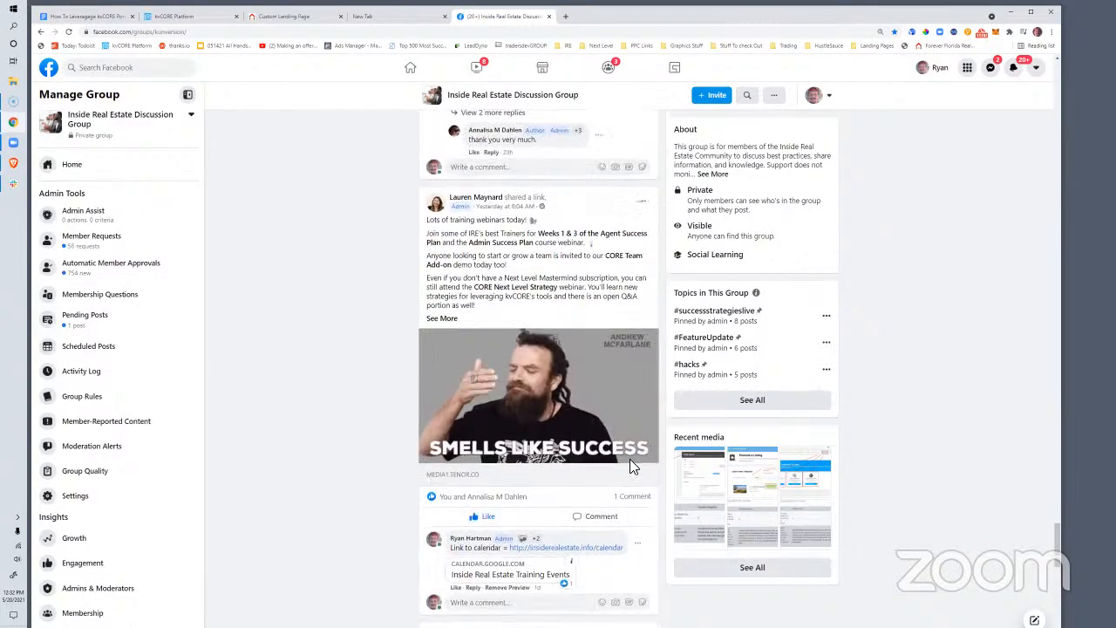
{"action": "scroll", "coordinate": [584, 432], "scroll_direction": "down", "scroll_amount": 5}
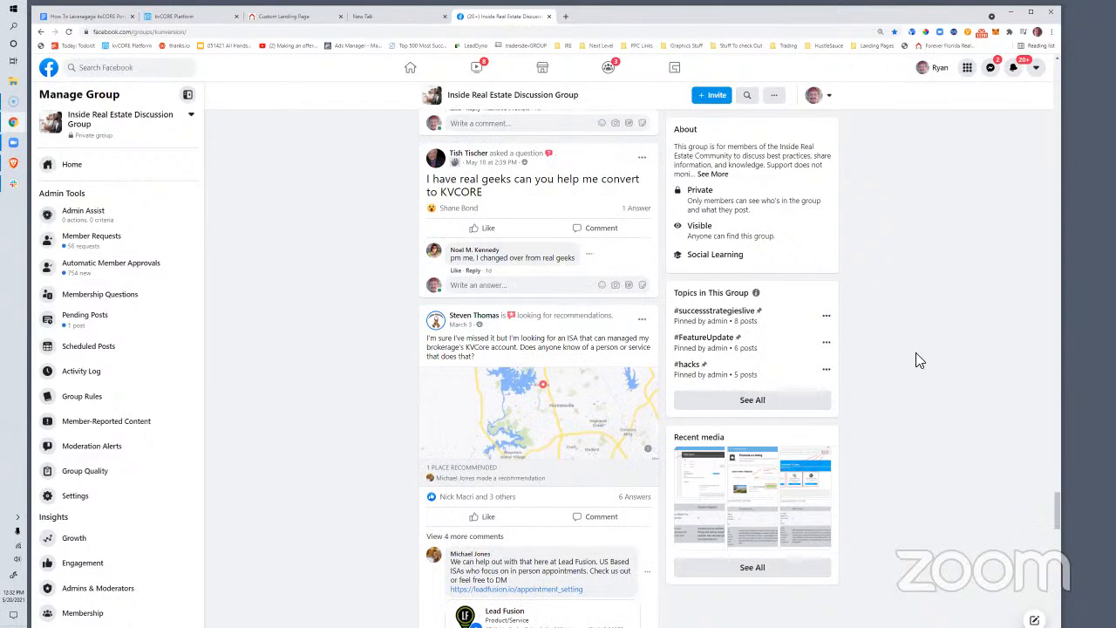
{"action": "scroll", "coordinate": [1060, 518], "scroll_direction": "down", "scroll_amount": 10}
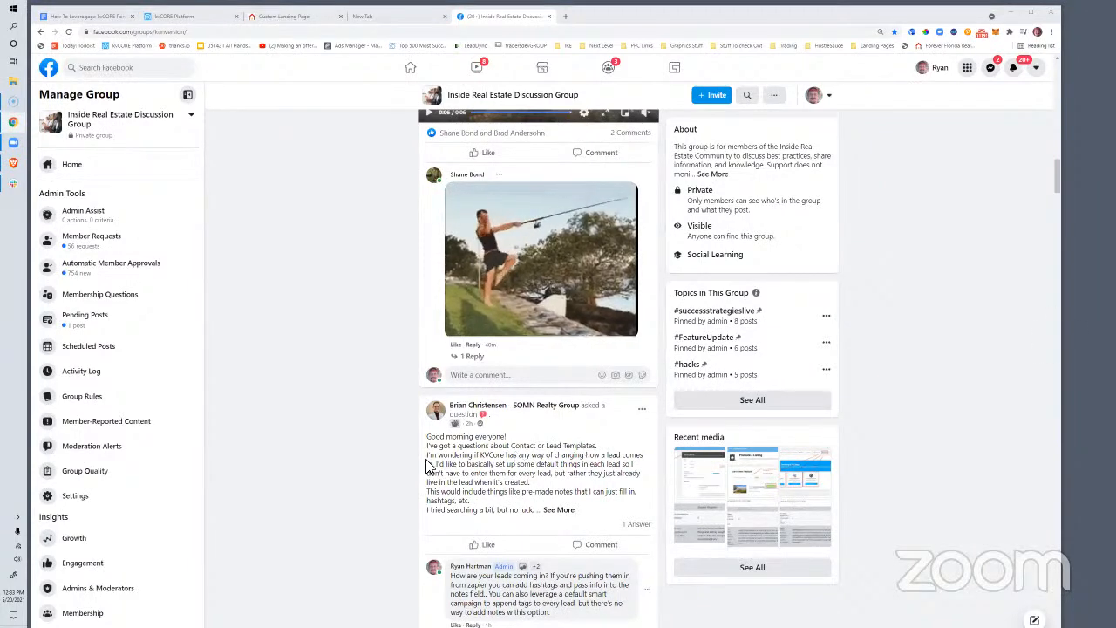
{"action": "scroll", "coordinate": [436, 461], "scroll_direction": "down", "scroll_amount": 5}
{"action": "scroll", "coordinate": [441, 456], "scroll_direction": "down", "scroll_amount": 1}
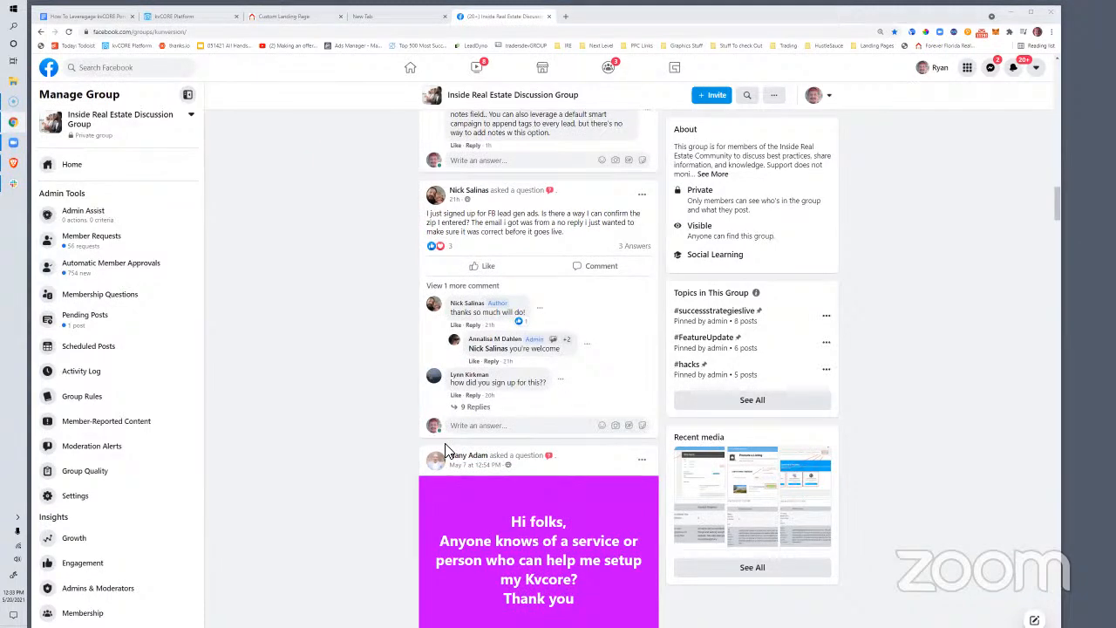
{"action": "scroll", "coordinate": [513, 471], "scroll_direction": "down", "scroll_amount": 5}
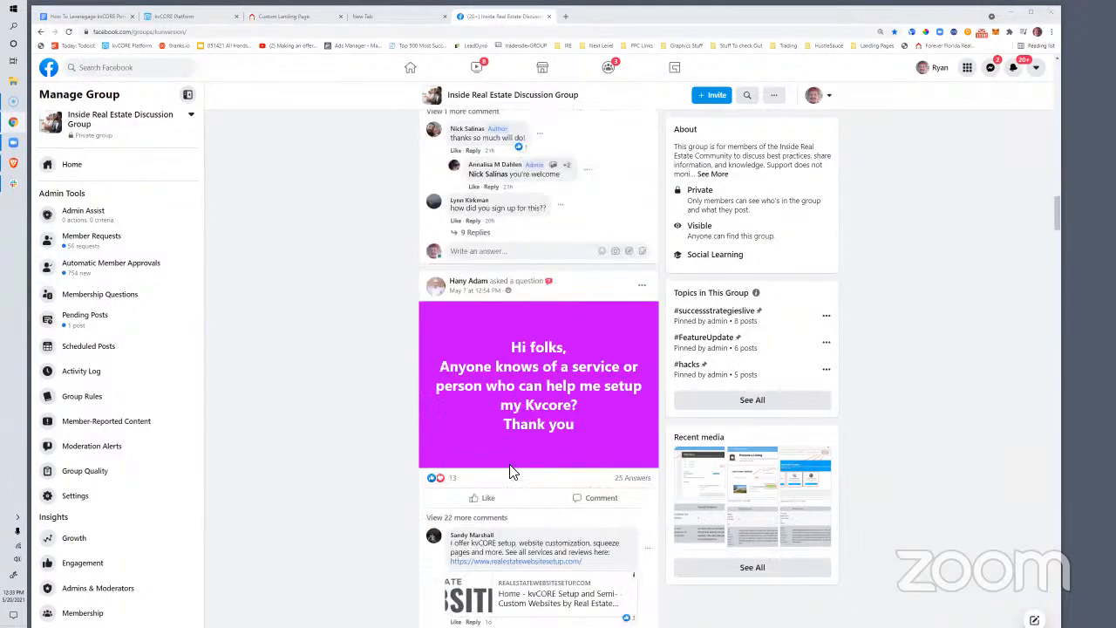
{"action": "scroll", "coordinate": [513, 470], "scroll_direction": "down", "scroll_amount": 6}
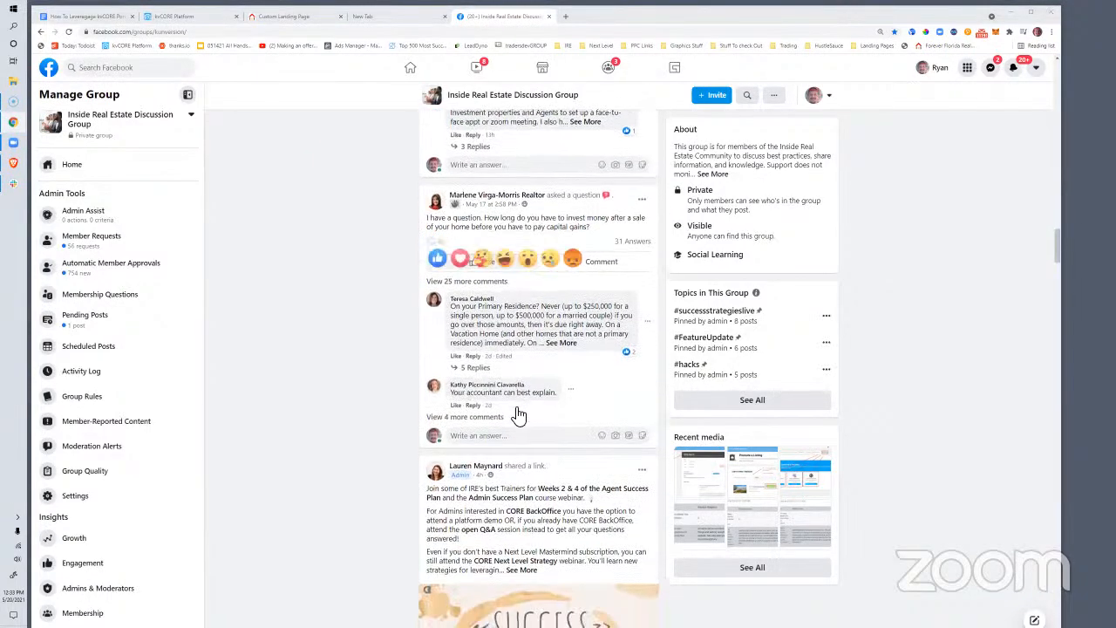
{"action": "scroll", "coordinate": [518, 414], "scroll_direction": "down", "scroll_amount": 4}
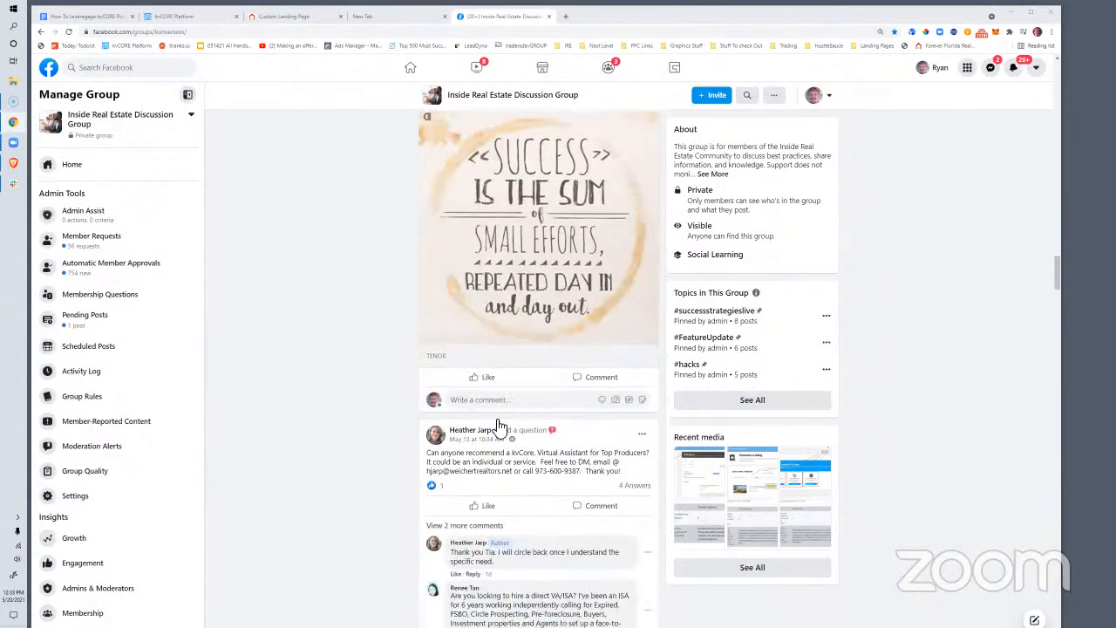
Return to the kvCORE Transactions page with the Help Center article alongside
{"action": "left_click", "coordinate": [162, 21]}
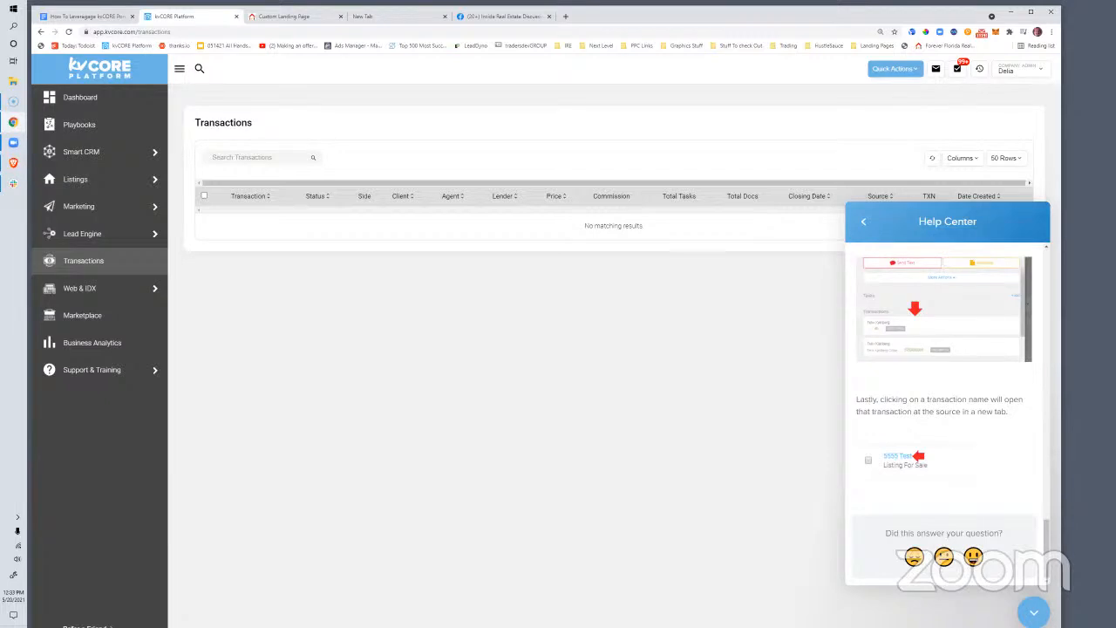
Open insiderealestate.info/youtube in a new tab after the .com address returns a 404
{"action": "left_click", "coordinate": [565, 16]}
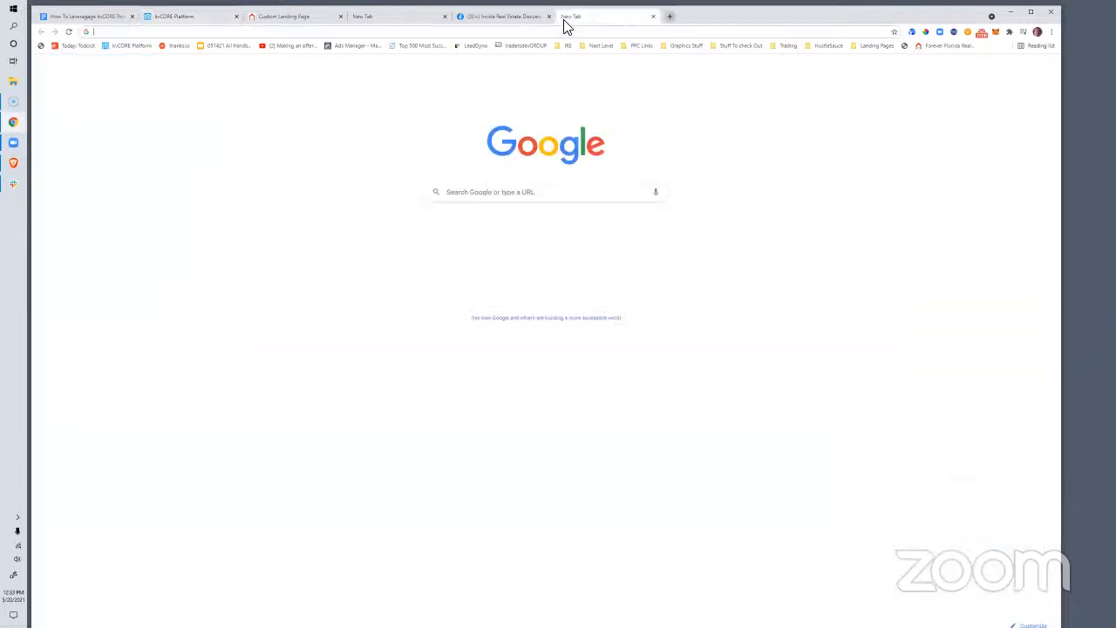
{"action": "type", "text": "inside"}
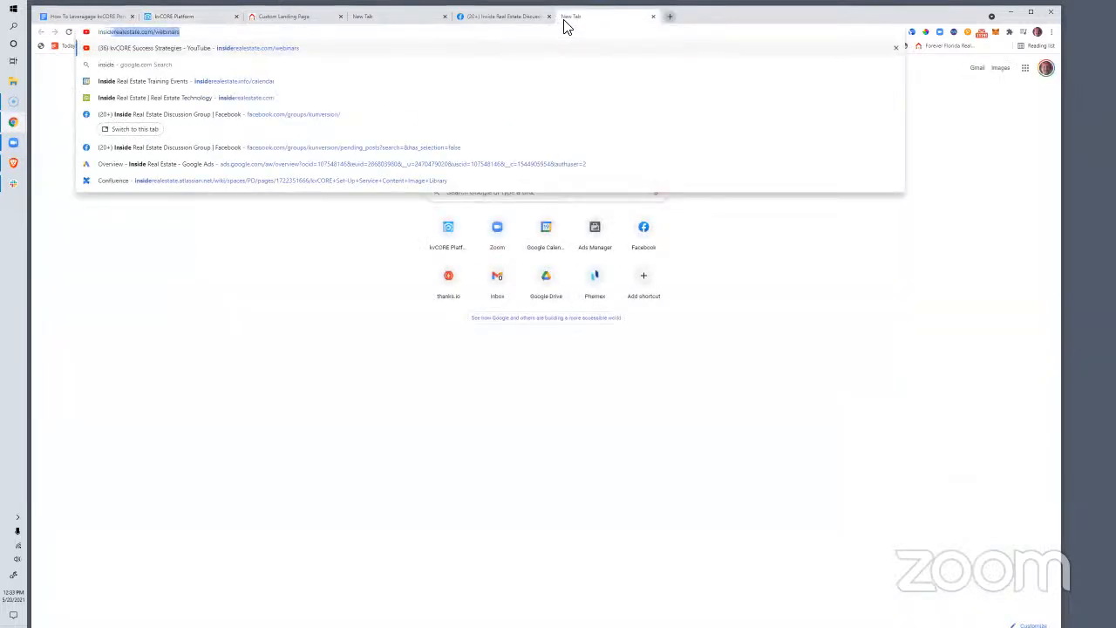
{"action": "type", "text": "realestate.com/yu"}
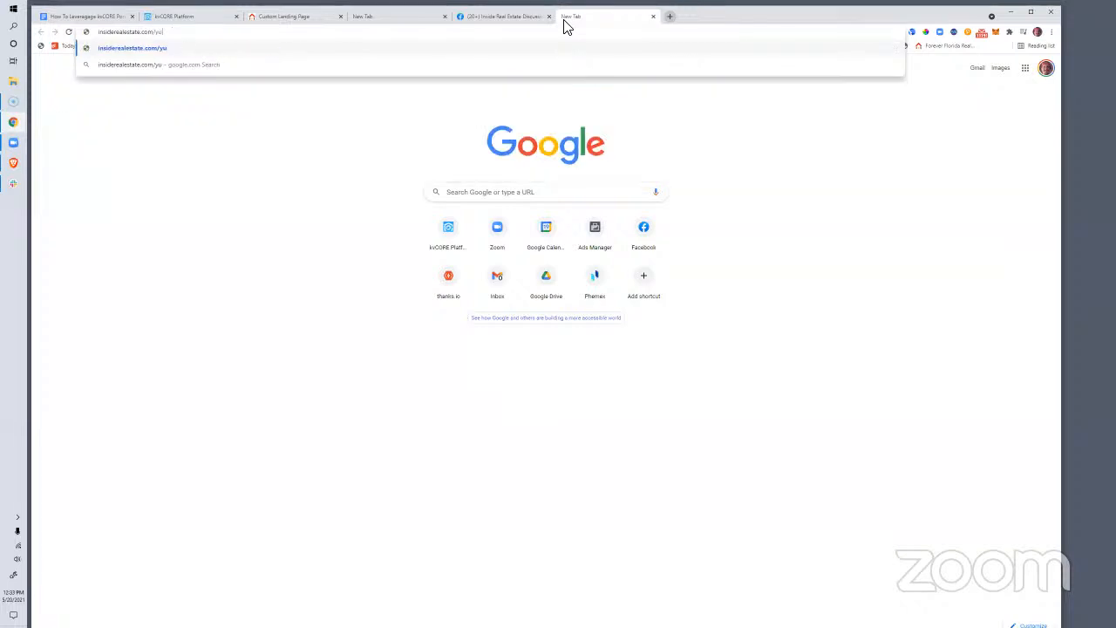
{"action": "key", "text": "BackSpace"}
{"action": "type", "text": "outube"}
{"action": "key", "text": "Return"}
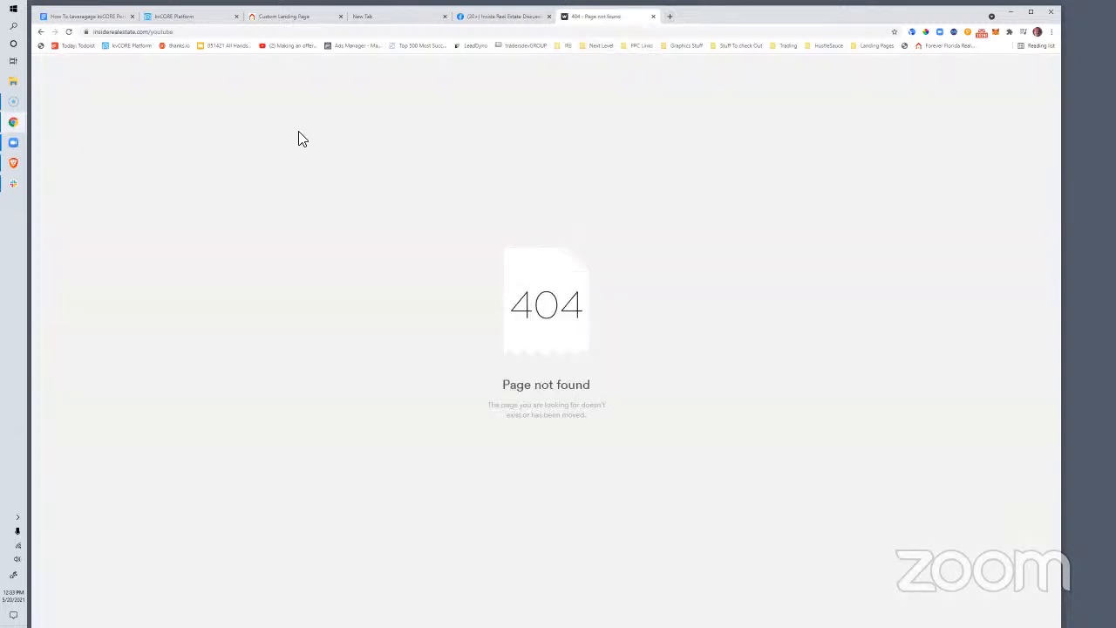
{"action": "double_click", "coordinate": [141, 33]}
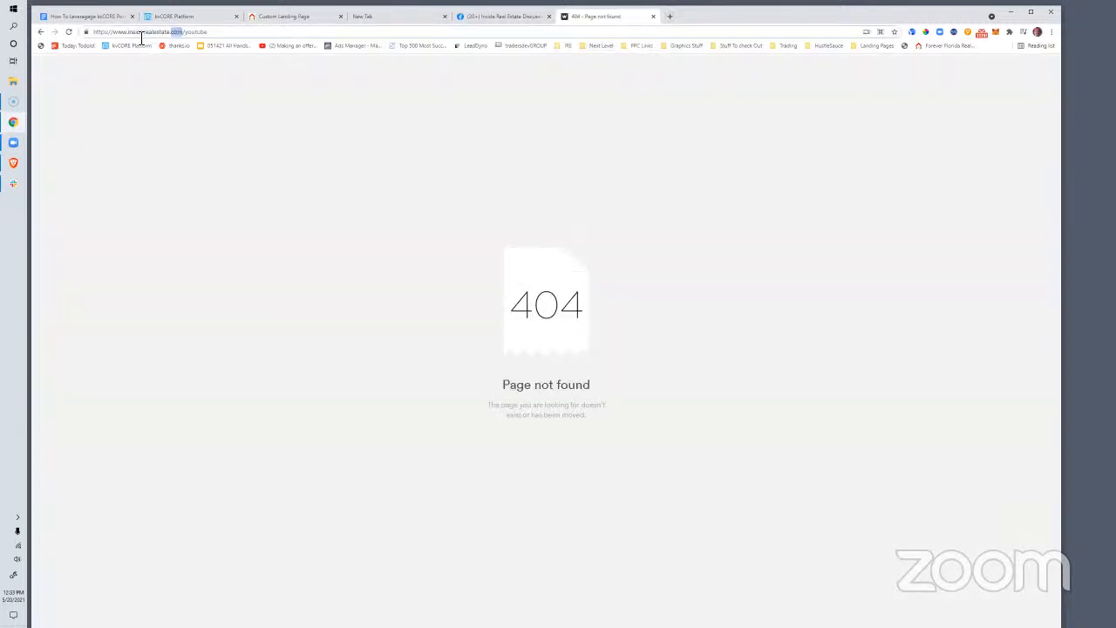
{"action": "type", "text": "info"}
{"action": "key", "text": "Return"}
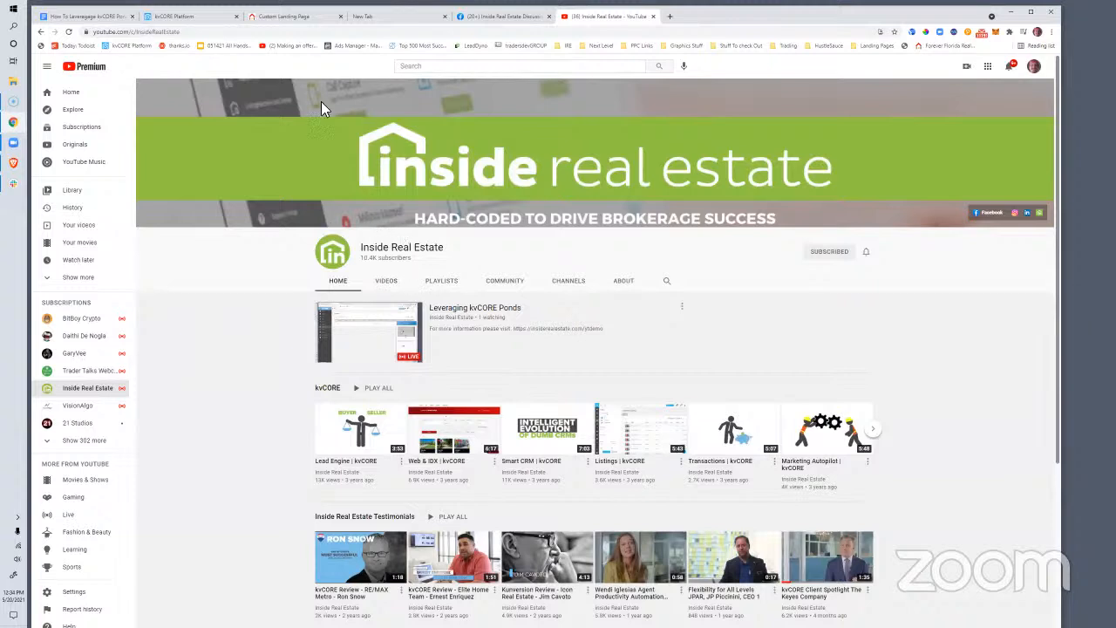
Select the Inside Real Estate channel URL, then start a new-tab search for 'how to create youtube subscribe link'
{"action": "left_click", "coordinate": [183, 31]}
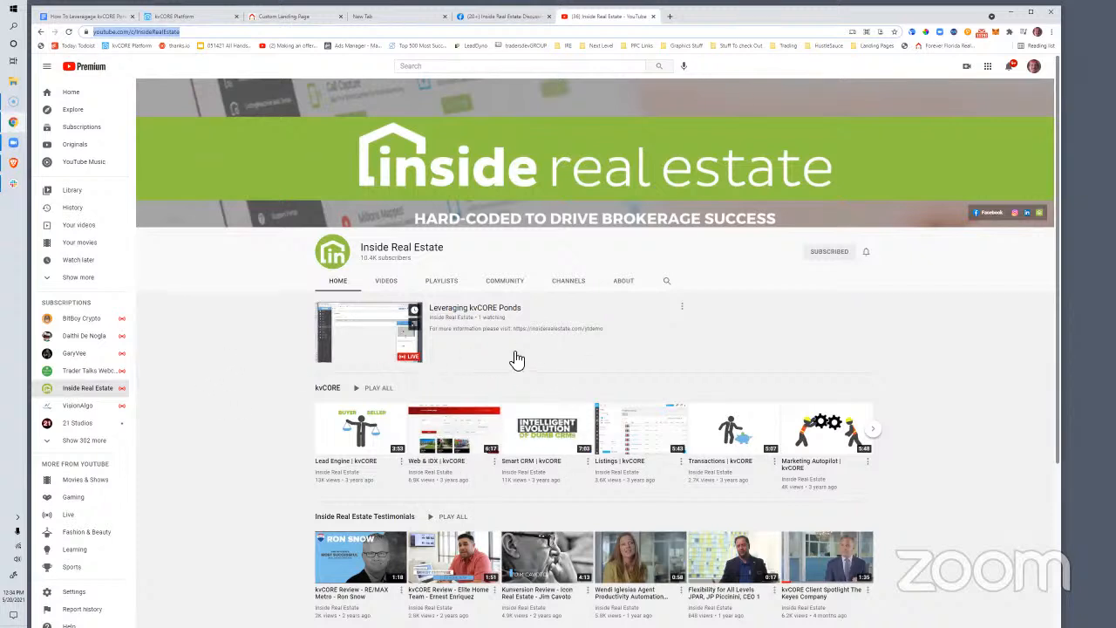
{"action": "left_click", "coordinate": [669, 17]}
{"action": "type", "text": "how"}
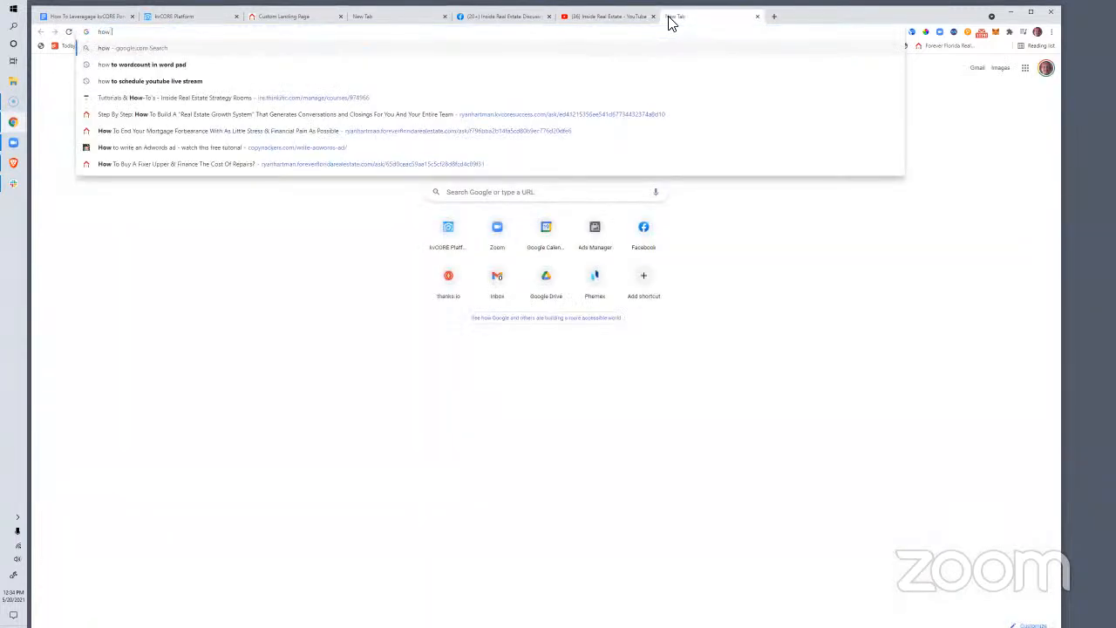
{"action": "type", "text": " to create youtub"}
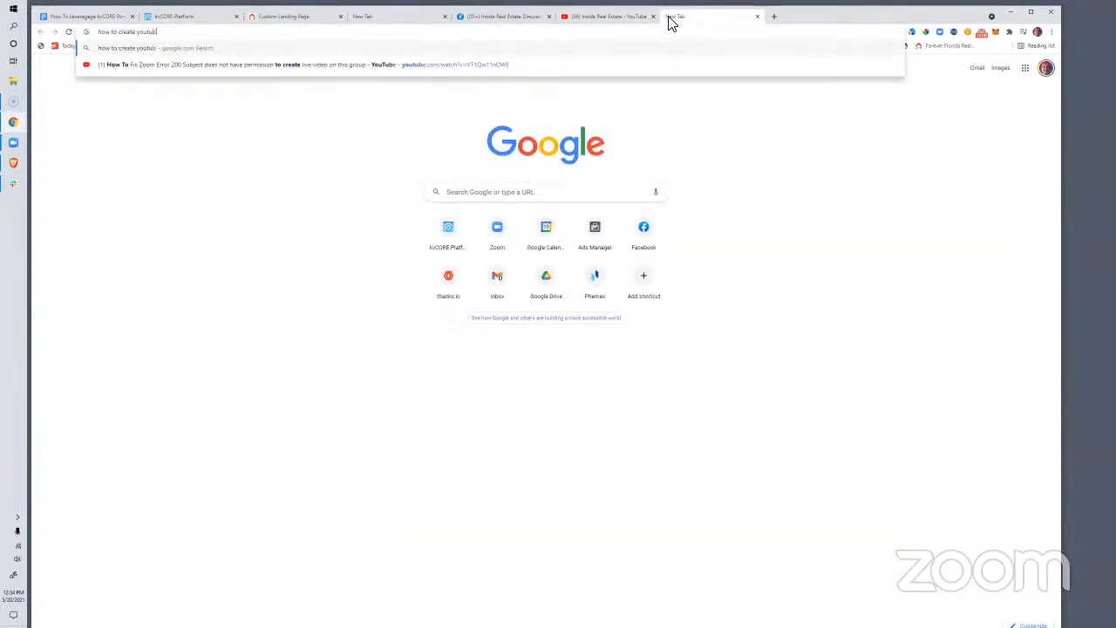
{"action": "type", "text": "e subscribe link"}
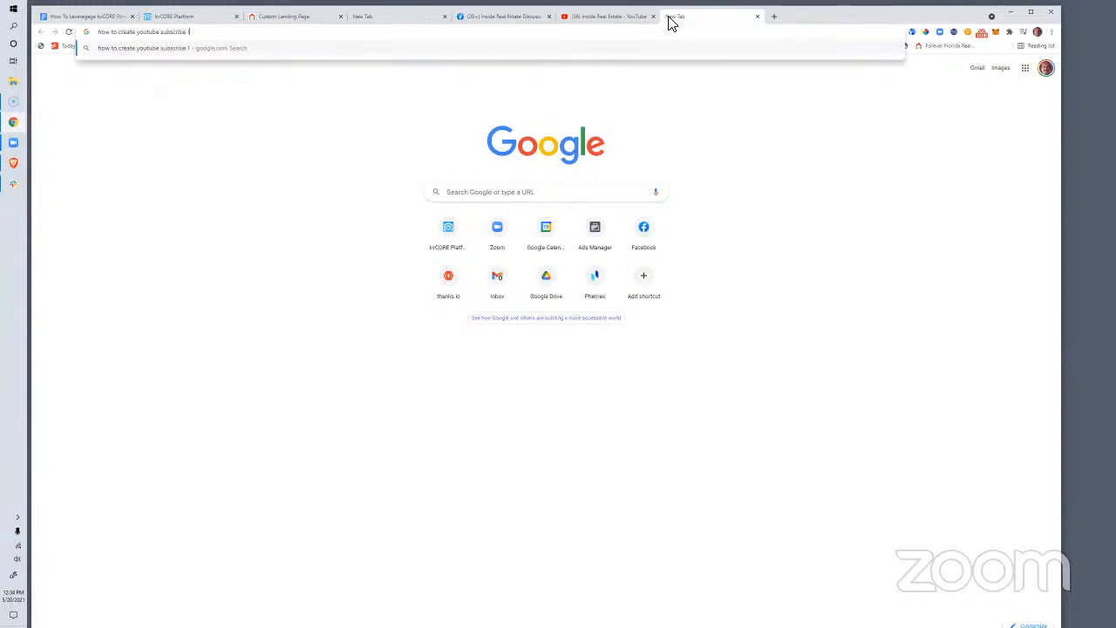
Run the Google search 'how to create youtube subscribe link' and scroll through the results
{"action": "key", "text": "Return"}
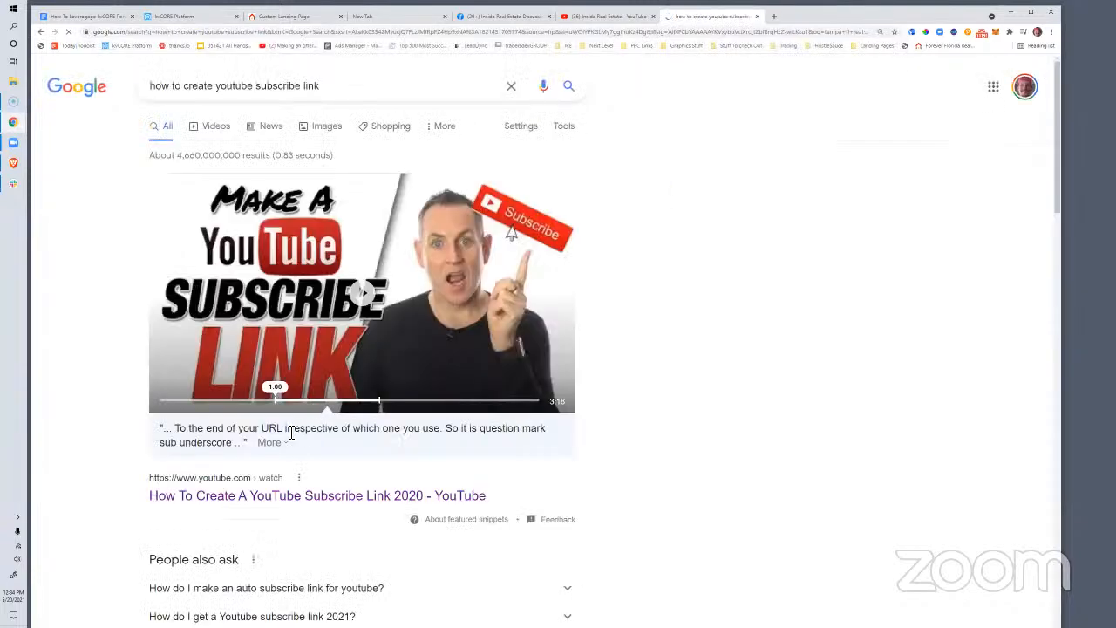
{"action": "scroll", "coordinate": [344, 426], "scroll_direction": "down", "scroll_amount": 4}
{"action": "scroll", "coordinate": [380, 432], "scroll_direction": "down", "scroll_amount": 5}
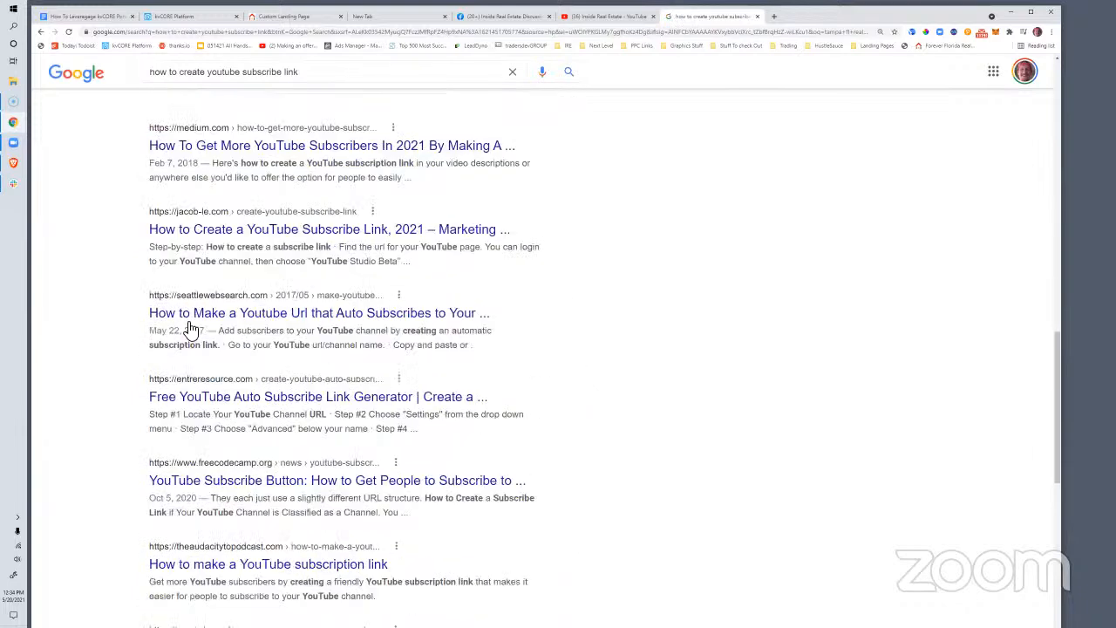
{"action": "scroll", "coordinate": [247, 229], "scroll_direction": "down", "scroll_amount": 1}
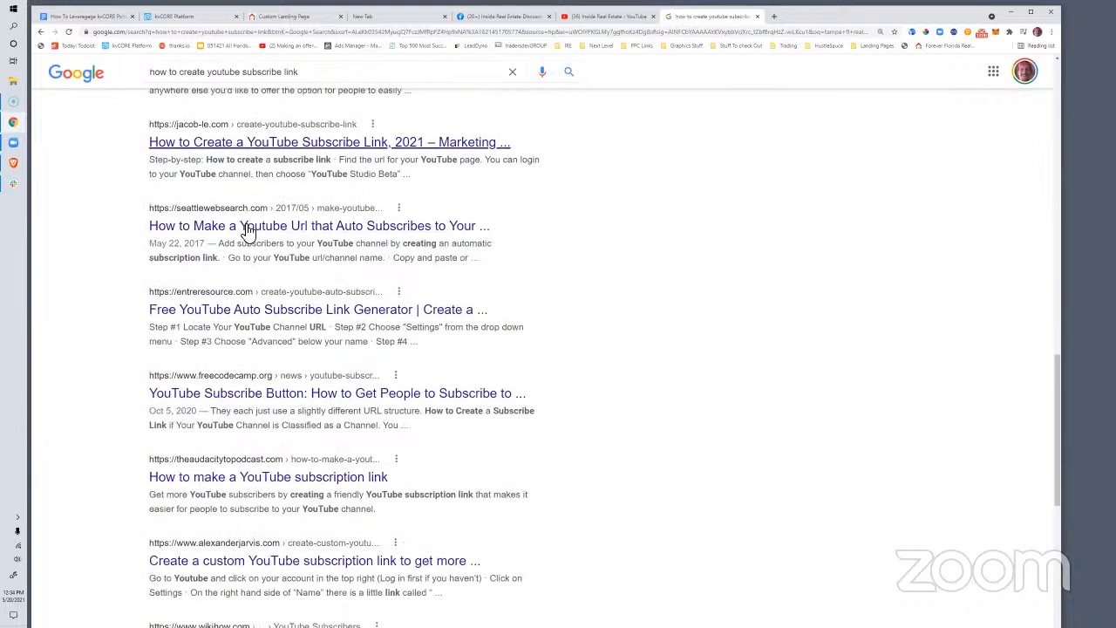
{"action": "scroll", "coordinate": [247, 229], "scroll_direction": "down", "scroll_amount": 1}
{"action": "scroll", "coordinate": [281, 229], "scroll_direction": "down", "scroll_amount": 4}
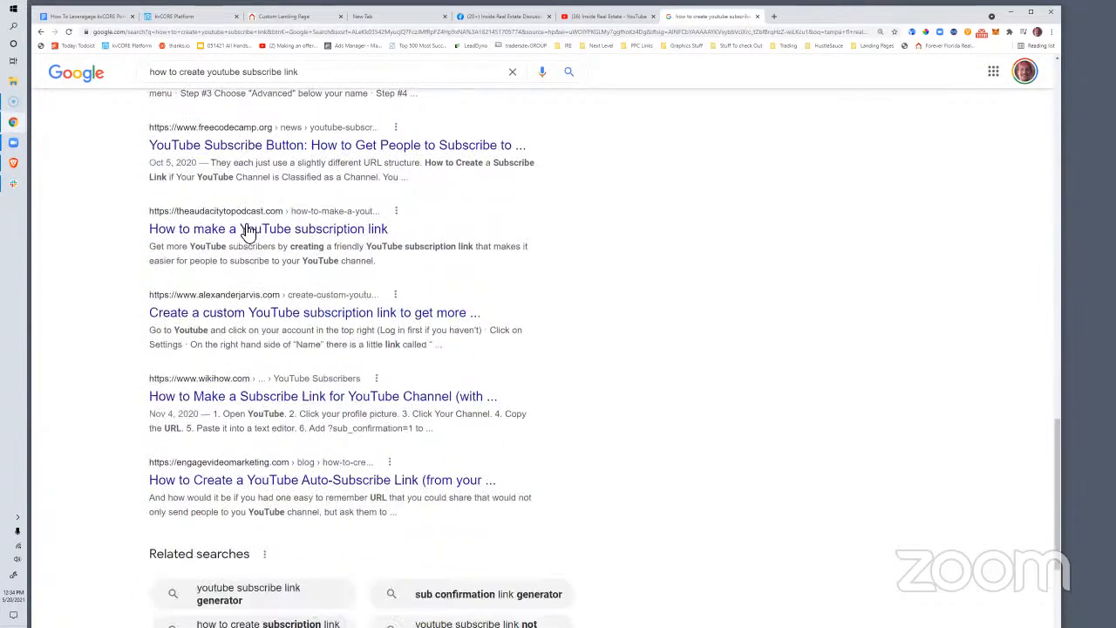
{"action": "scroll", "coordinate": [283, 277], "scroll_direction": "up", "scroll_amount": 4}
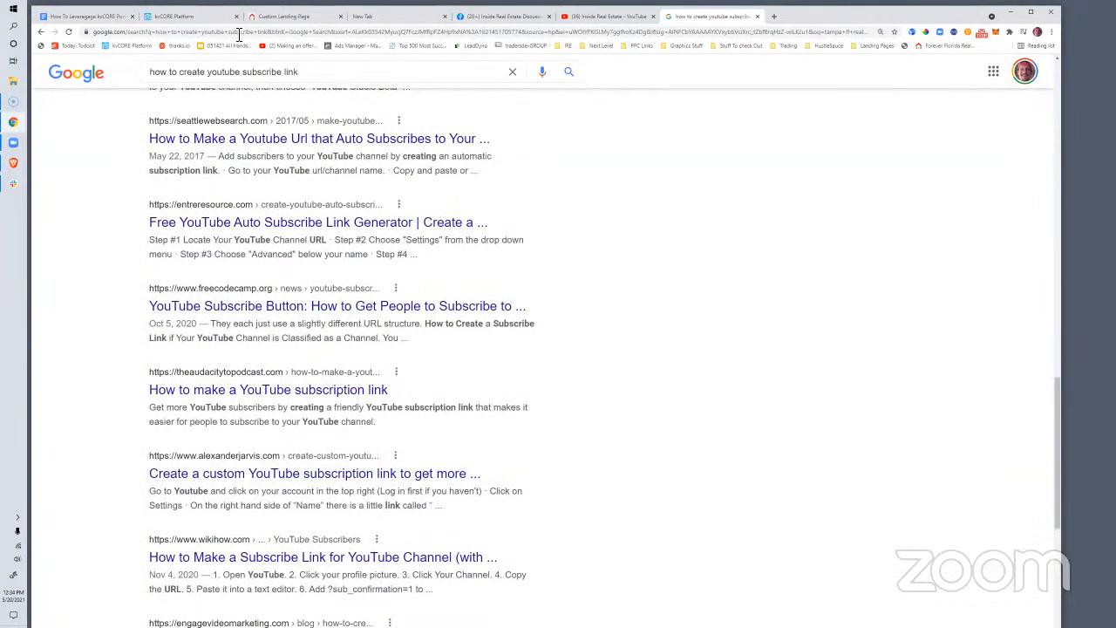
{"action": "left_click", "coordinate": [235, 34]}
Log in to insiderealestate.info/wp with the account's e-mail and password
{"action": "type", "text": "insiderealestate."}
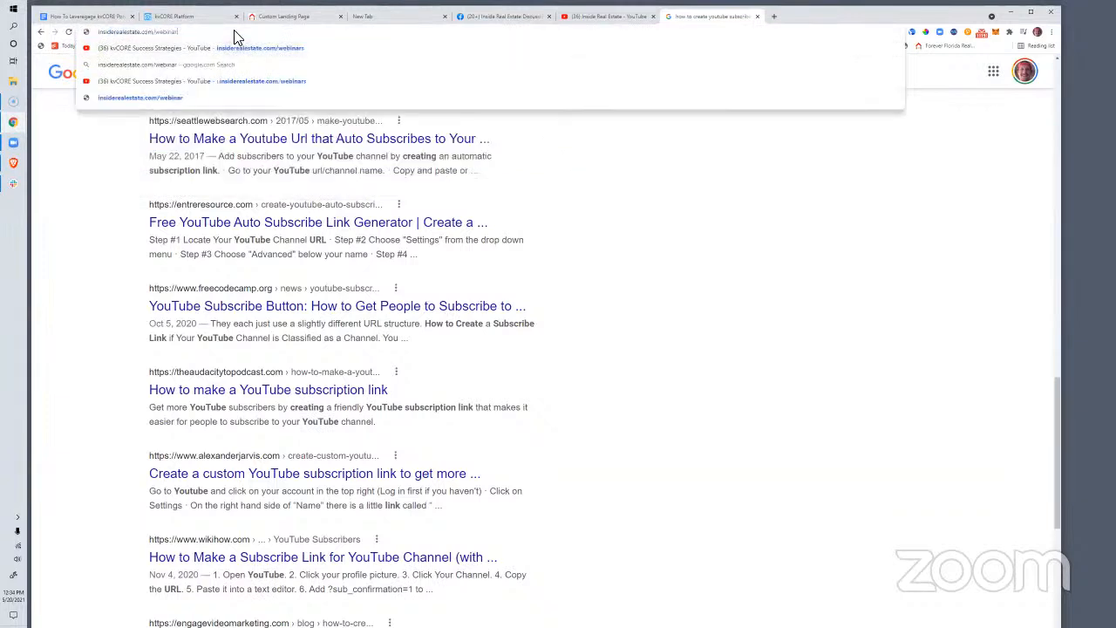
{"action": "type", "text": "info/wp"}
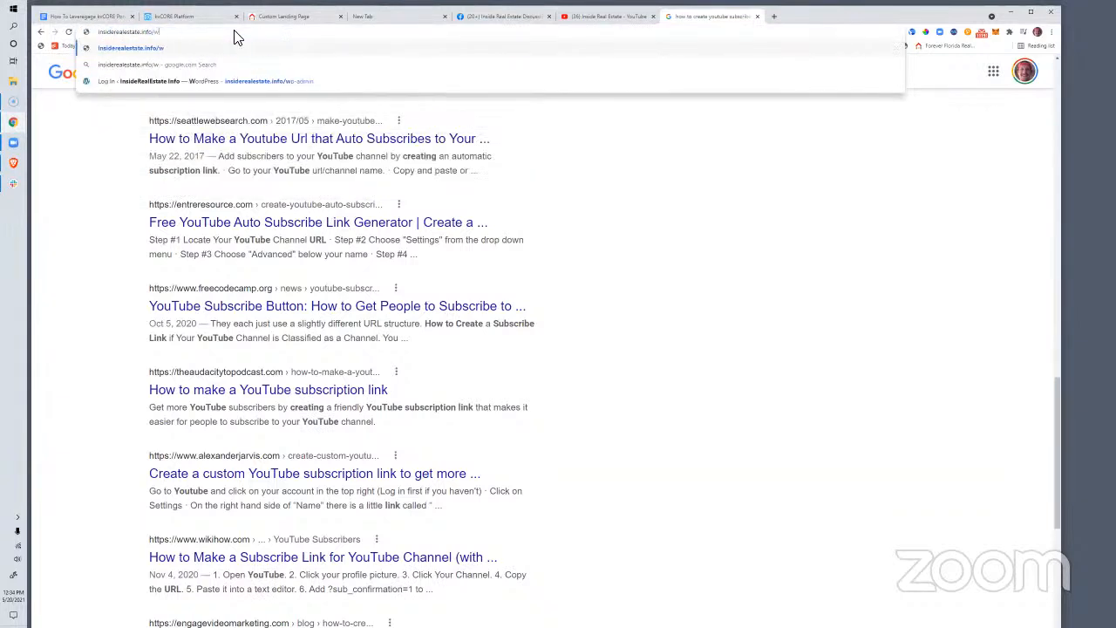
{"action": "left_click", "coordinate": [236, 83]}
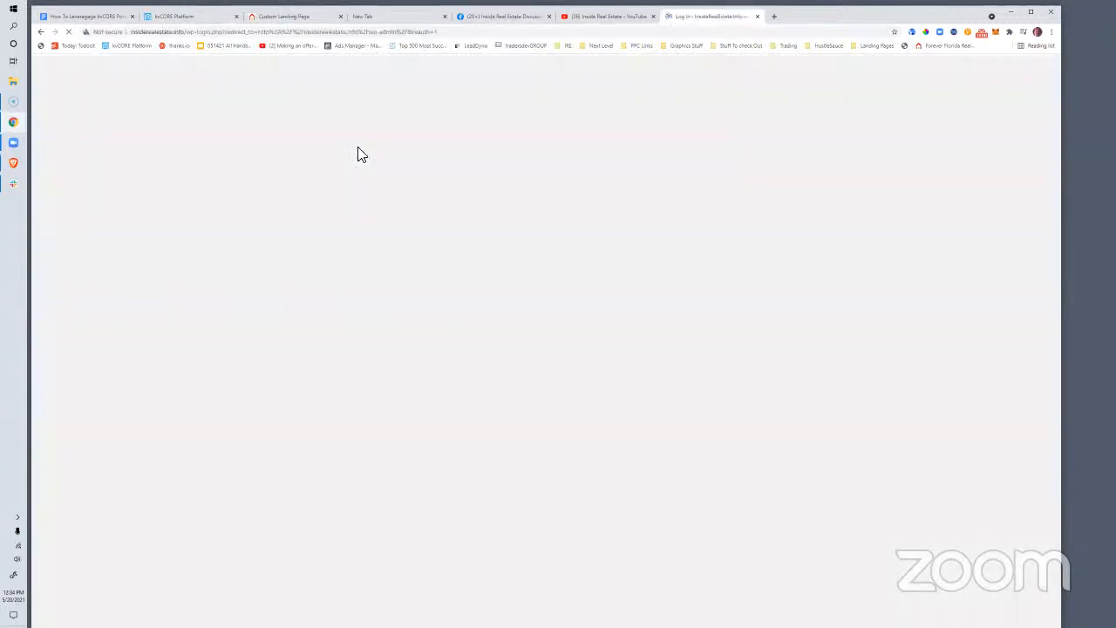
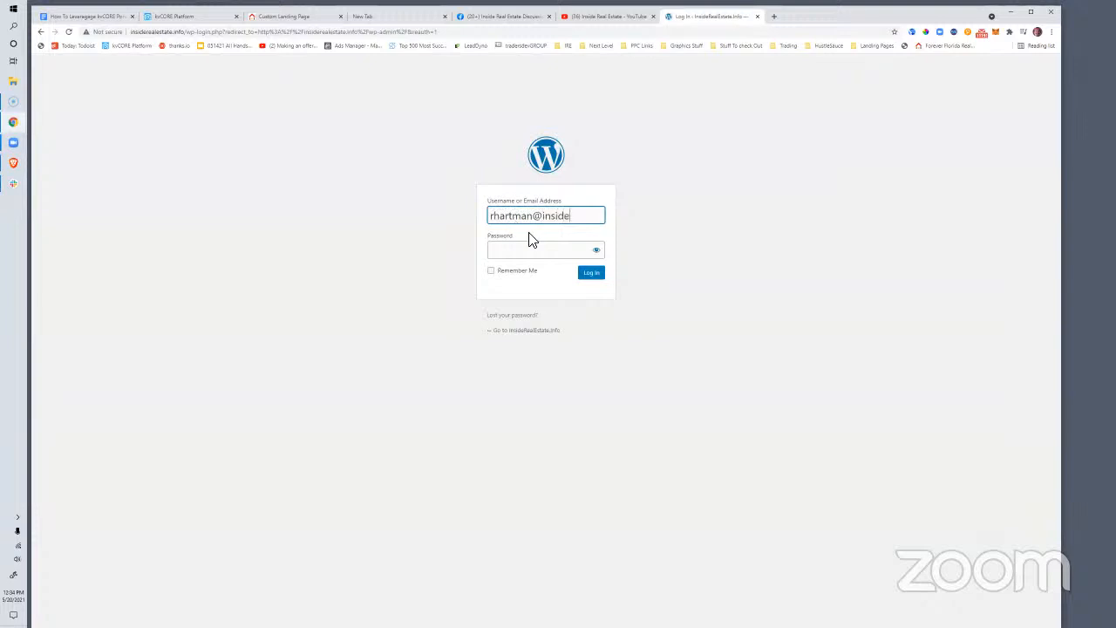
{"action": "key", "text": "Tab"}
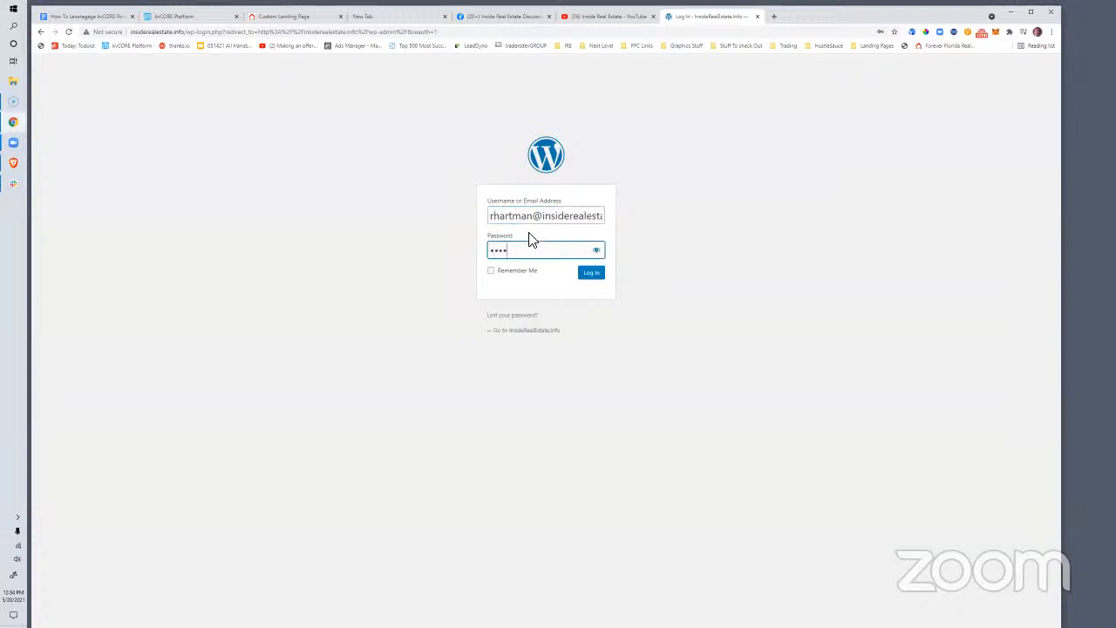
{"action": "key", "text": "Return"}
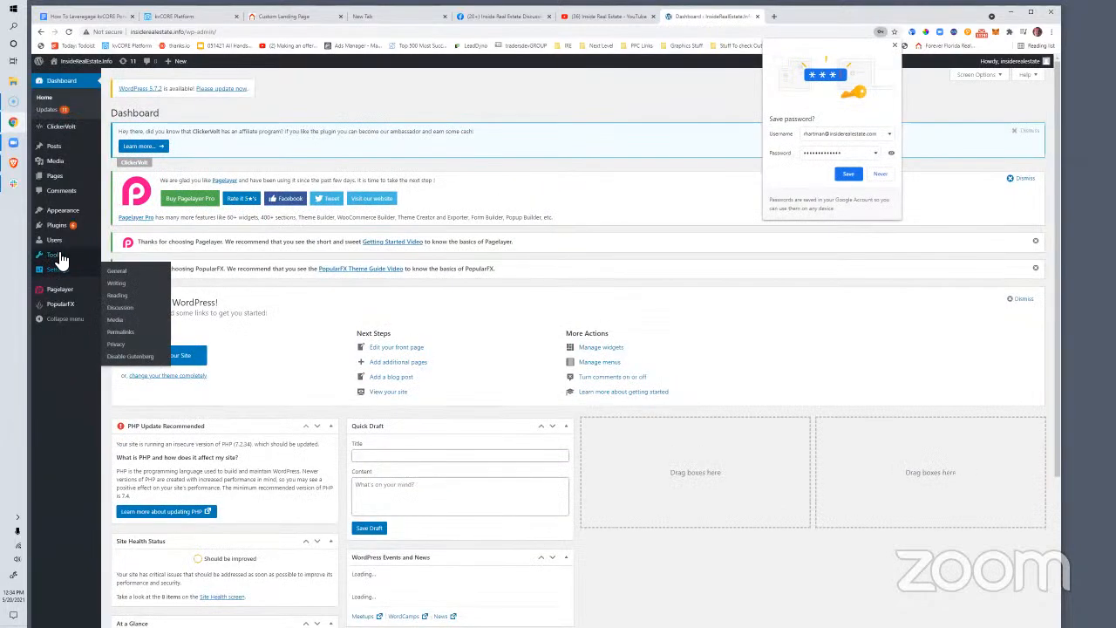
In Tools > Redirection, inspect the ?sub_confirmation=1 part of the /youtube redirect target
{"action": "mouse_move", "coordinate": [61, 260]}
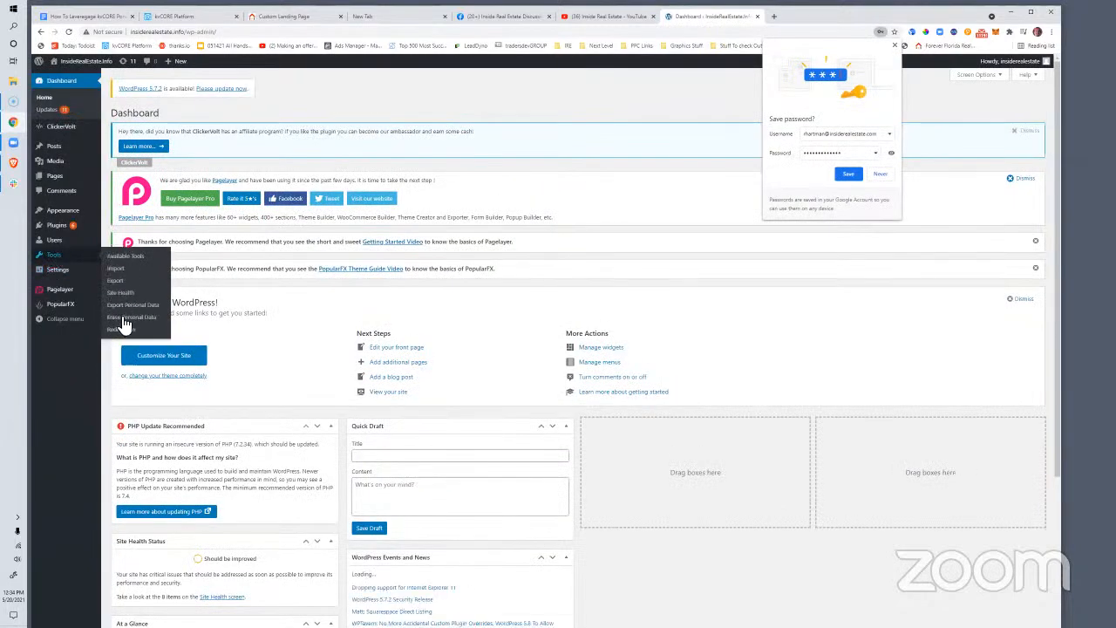
{"action": "left_click", "coordinate": [126, 331]}
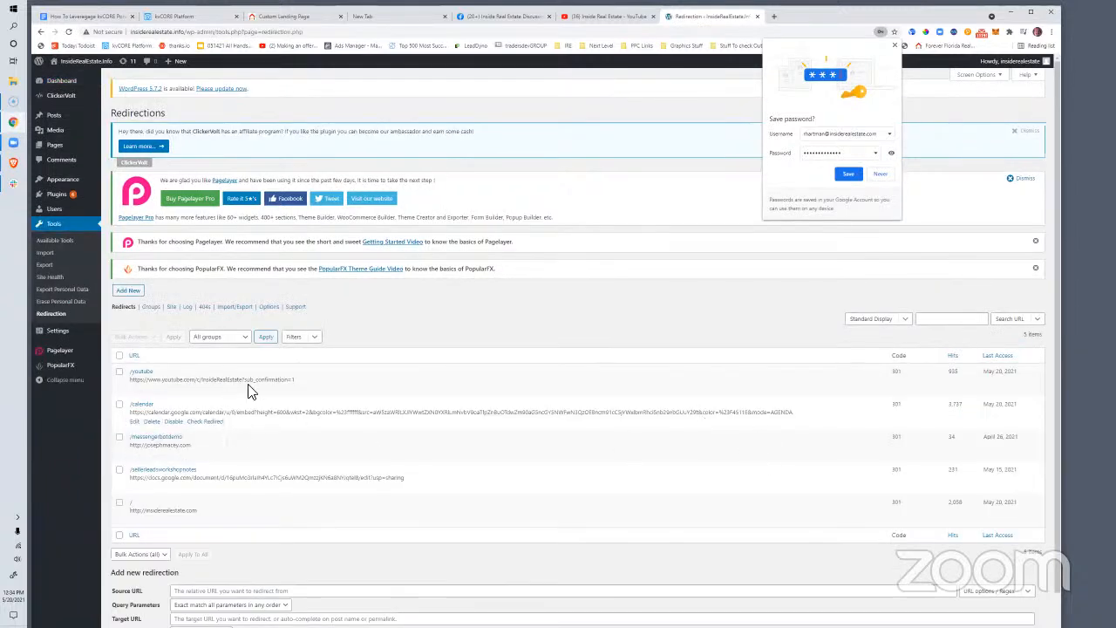
{"action": "left_click_drag", "start_coordinate": [297, 380], "coordinate": [134, 384]}
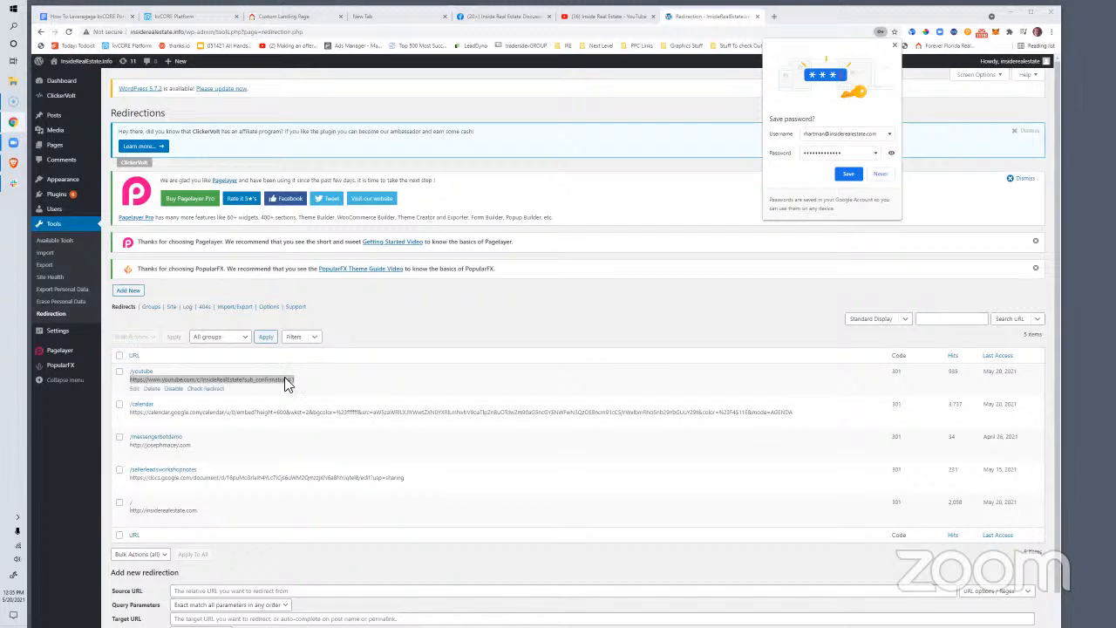
{"action": "left_click", "coordinate": [602, 15]}
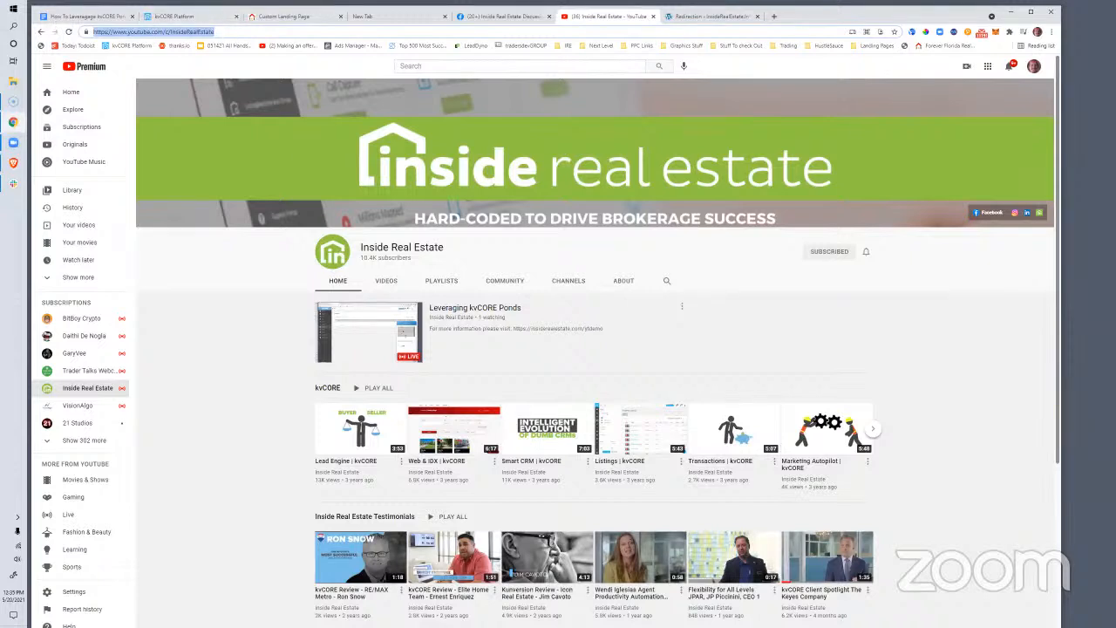
Append ?sub_confirmation=1 to the channel URL and select the full auto-subscribe address
{"action": "left_click", "coordinate": [247, 34]}
{"action": "type", "text": "?s"}
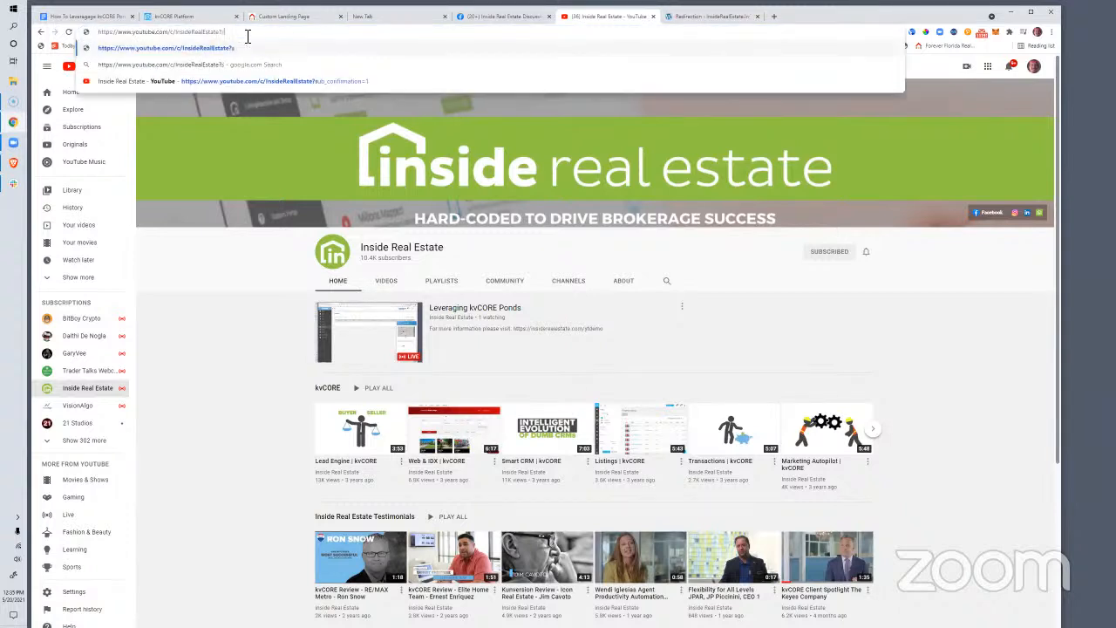
{"action": "type", "text": "ub_confirmation=1"}
{"action": "left_click_drag", "start_coordinate": [275, 32], "coordinate": [99, 31]}
{"action": "key", "text": "ctrl+c"}
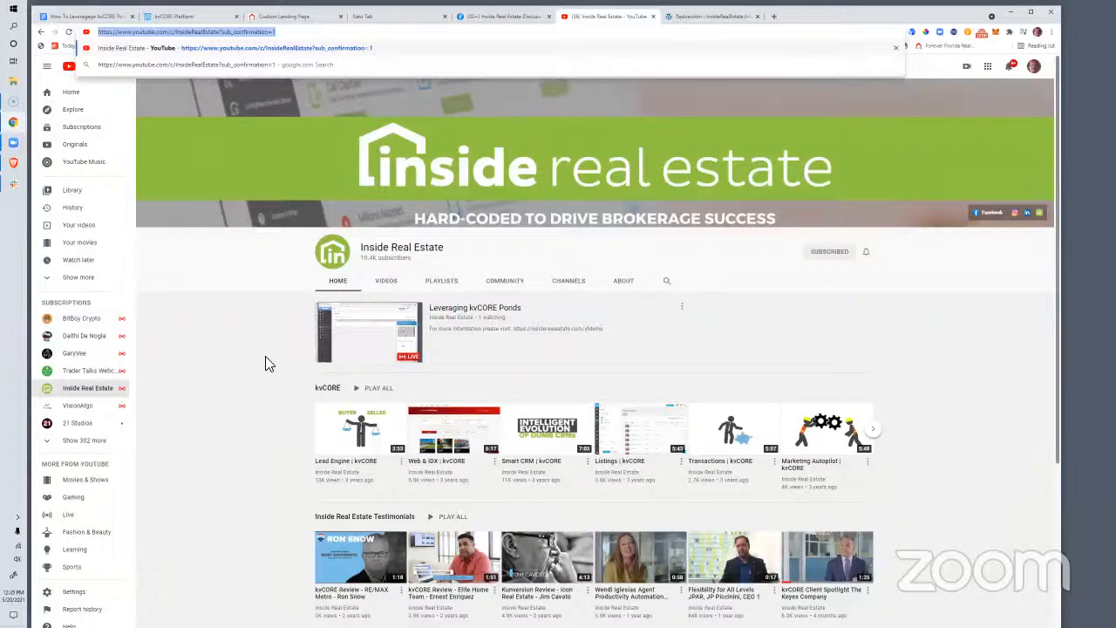
{"action": "scroll", "coordinate": [265, 356], "scroll_direction": "down", "scroll_amount": 1}
{"action": "scroll", "coordinate": [265, 355], "scroll_direction": "up", "scroll_amount": 1}
{"action": "left_click", "coordinate": [178, 16]}
{"action": "left_click", "coordinate": [912, 69]}
Open My Profile from the account menu, switch it to Edit, and scroll to the Signature editor
{"action": "left_click", "coordinate": [1007, 70]}
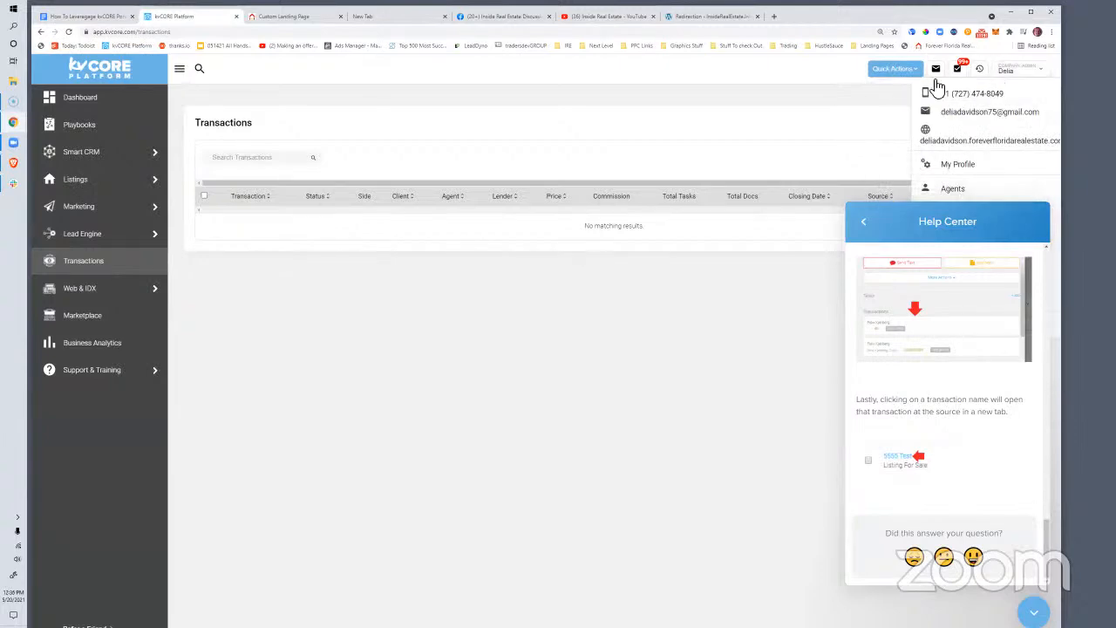
{"action": "left_click", "coordinate": [959, 164]}
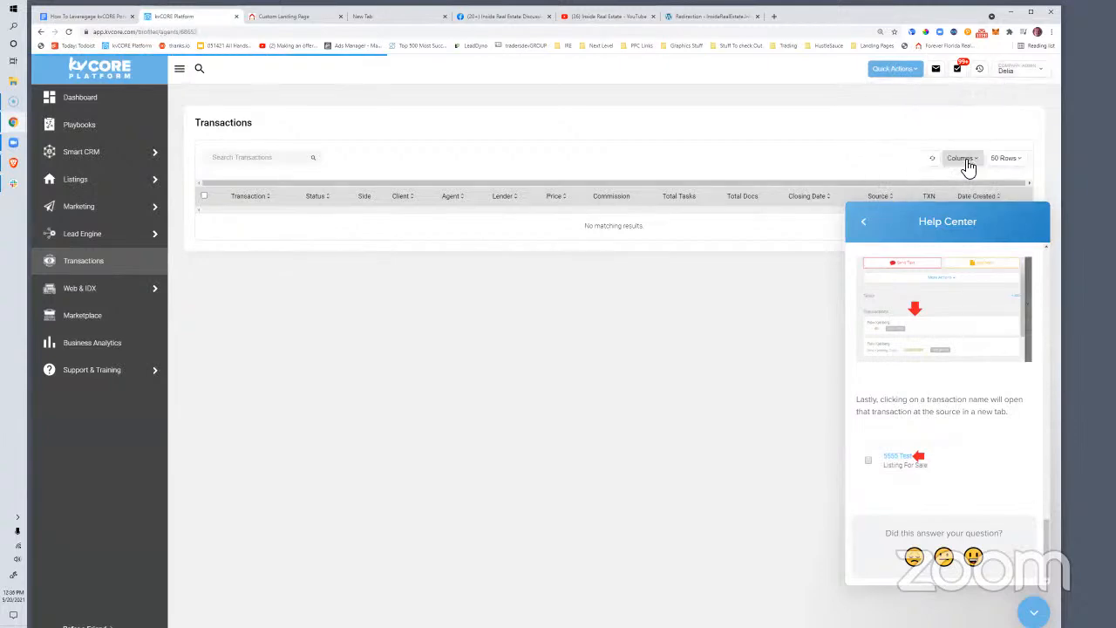
{"action": "scroll", "coordinate": [610, 284], "scroll_direction": "down", "scroll_amount": 5}
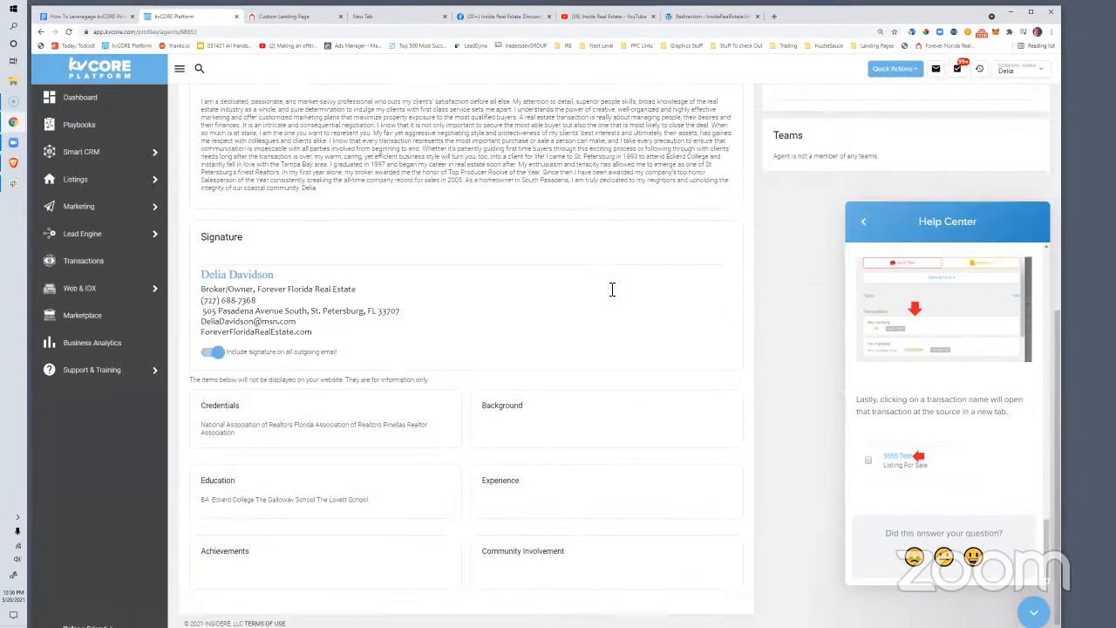
{"action": "scroll", "coordinate": [360, 422], "scroll_direction": "up", "scroll_amount": 10}
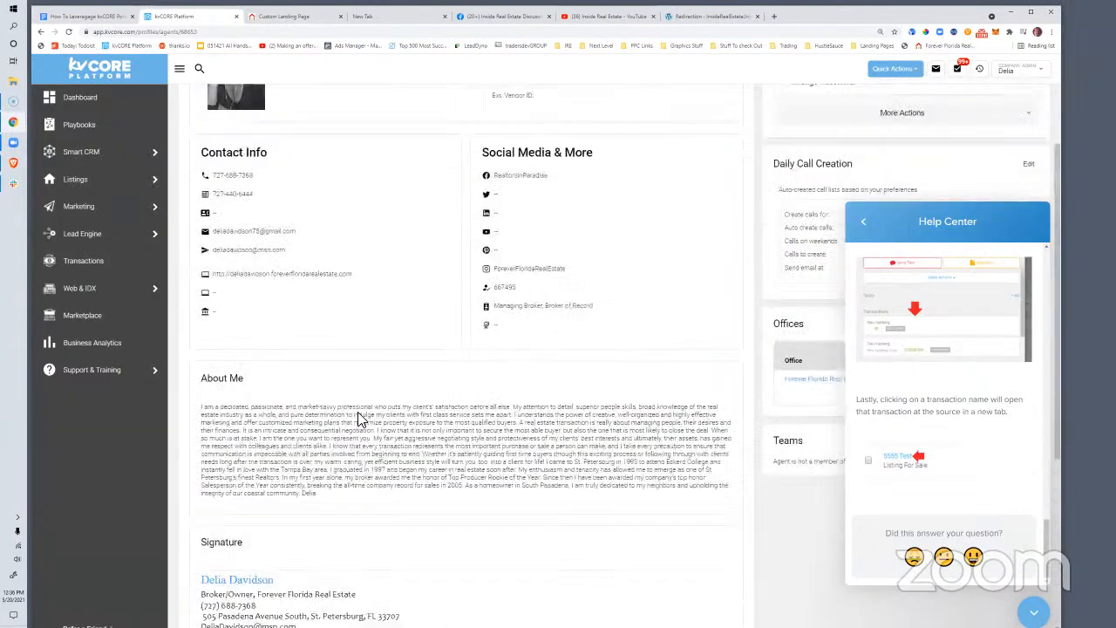
{"action": "left_click", "coordinate": [728, 171]}
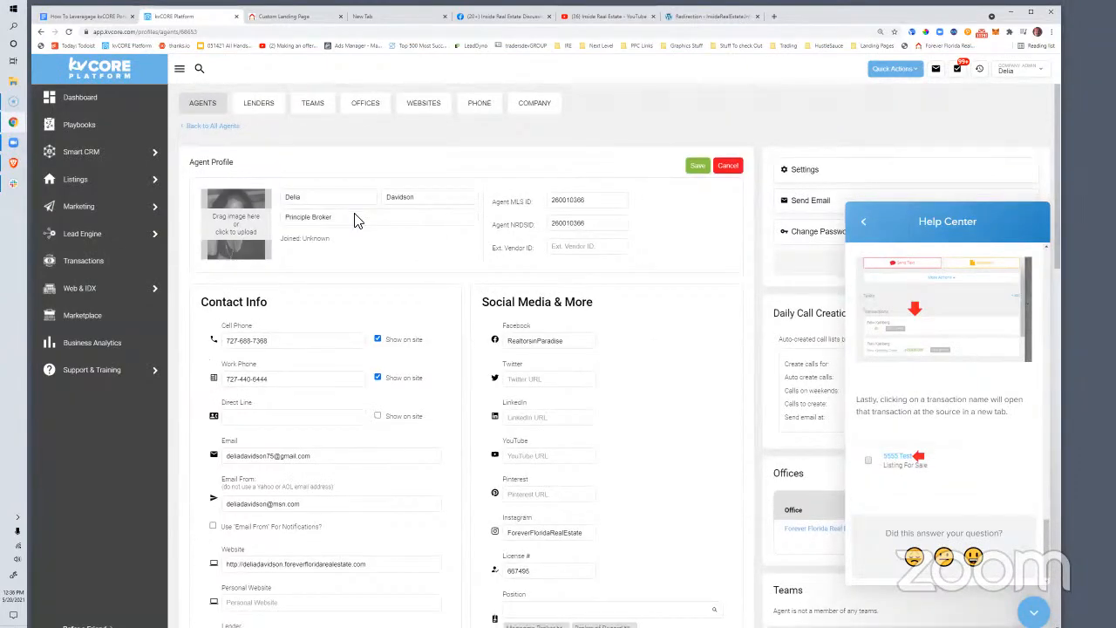
{"action": "scroll", "coordinate": [357, 226], "scroll_direction": "down", "scroll_amount": 5}
{"action": "scroll", "coordinate": [317, 379], "scroll_direction": "down", "scroll_amount": 3}
{"action": "scroll", "coordinate": [317, 379], "scroll_direction": "down", "scroll_amount": 5}
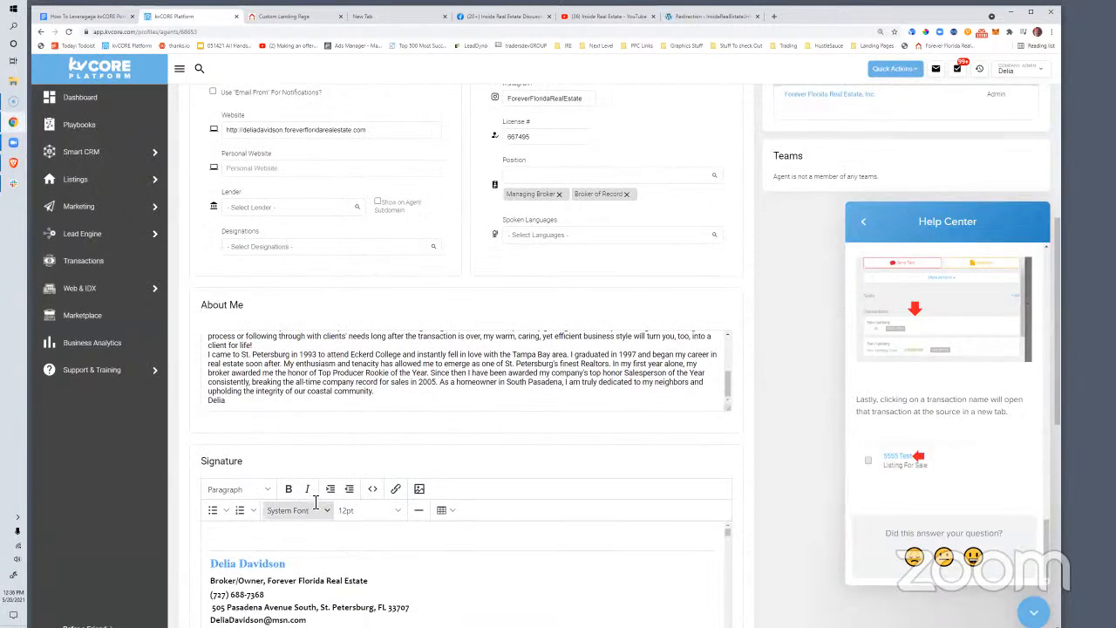
Add 'Don't Forget To Subscribe To our Youtube channel' to the signature and paste the auto-subscribe link
{"action": "left_click", "coordinate": [364, 428]}
{"action": "type", "text": "Don't"}
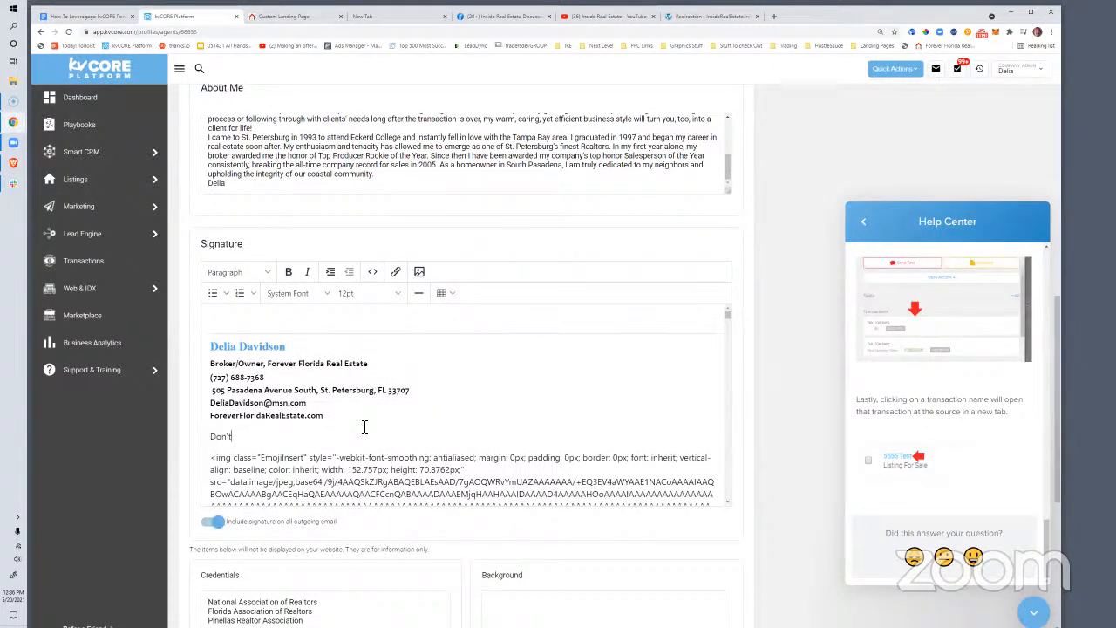
{"action": "type", "text": " Forget To Subscribe To our Youtube channel"}
{"action": "left_click_drag", "start_coordinate": [403, 436], "coordinate": [211, 437]}
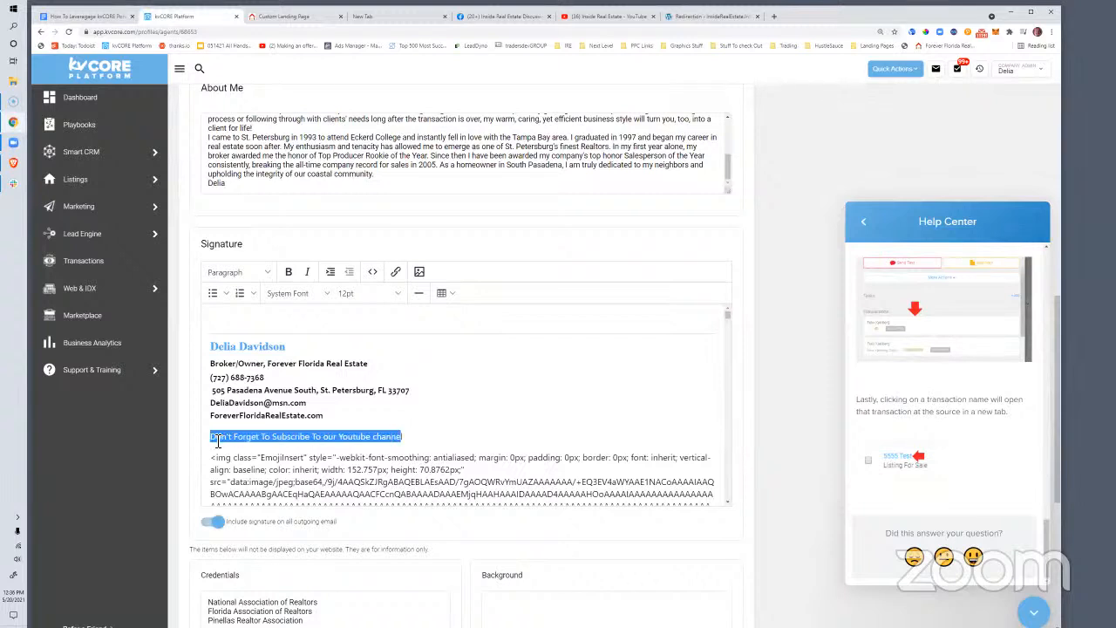
{"action": "left_click", "coordinate": [395, 272]}
{"action": "key", "text": "ctrl+v"}
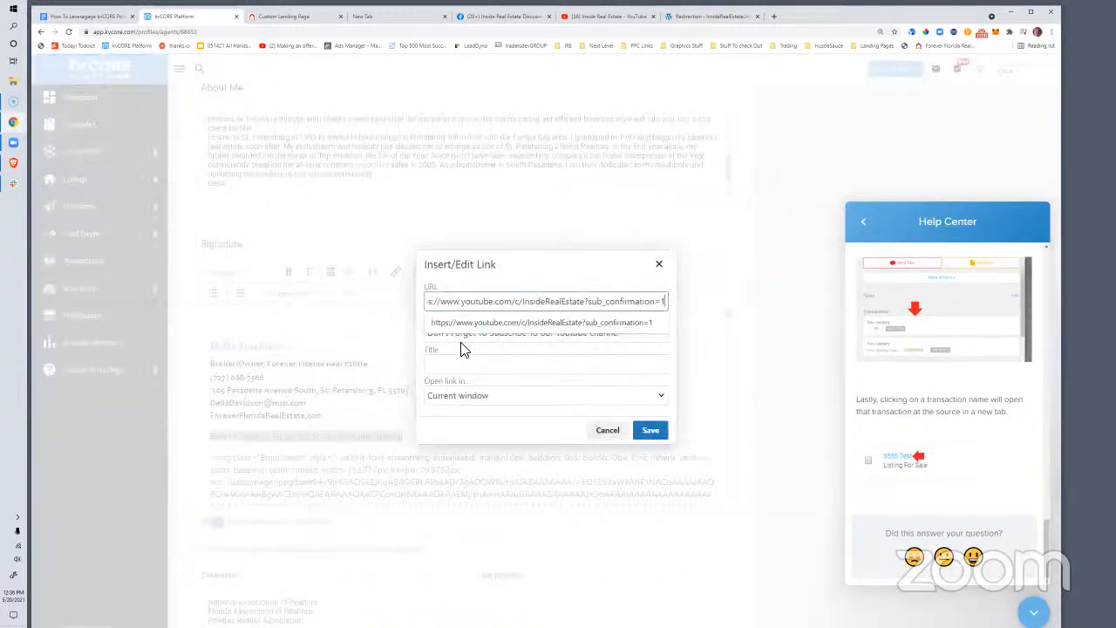
{"action": "left_click", "coordinate": [657, 265]}
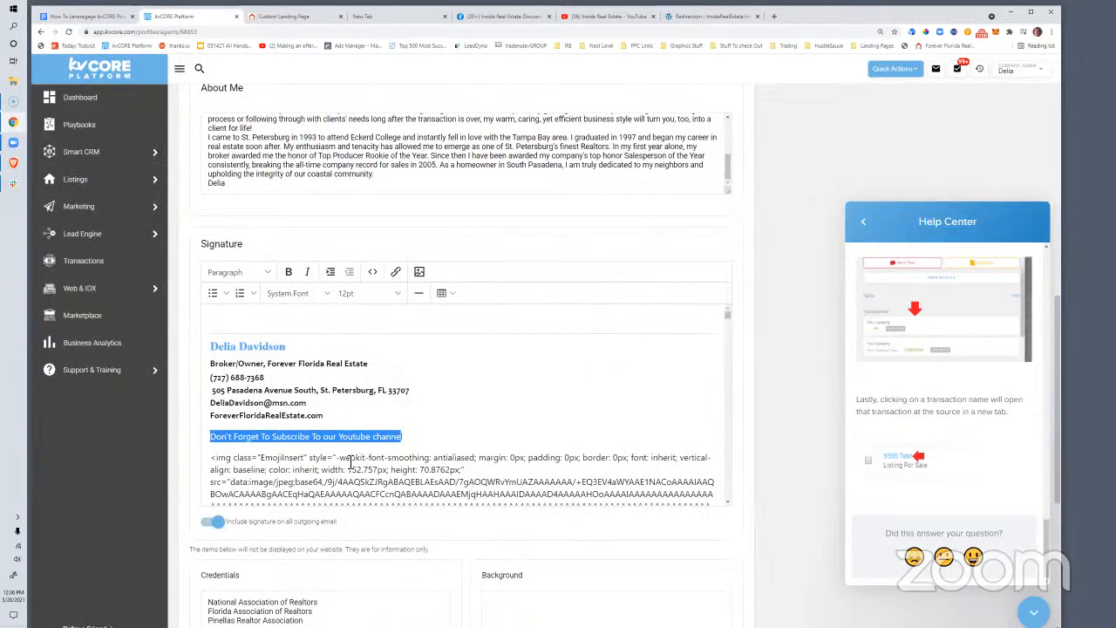
Delete the subscribe line from the signature again
{"action": "left_click", "coordinate": [411, 437]}
{"action": "left_click_drag", "start_coordinate": [404, 437], "coordinate": [322, 437]}
{"action": "left_click_drag", "start_coordinate": [256, 423], "coordinate": [191, 433]}
{"action": "key", "text": "BackSpace"}
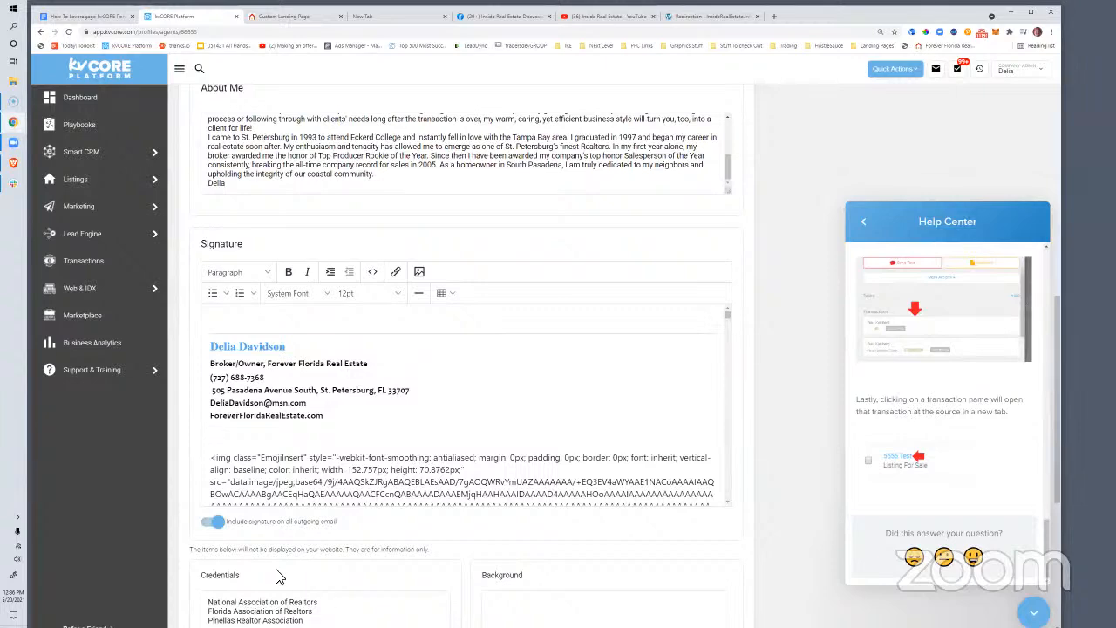
Load the copied auto-subscribe channel address in a new incognito window
{"action": "left_click", "coordinate": [1051, 32]}
{"action": "left_click", "coordinate": [1002, 65]}
{"action": "key", "text": "ctrl+v"}
{"action": "key", "text": "Return"}
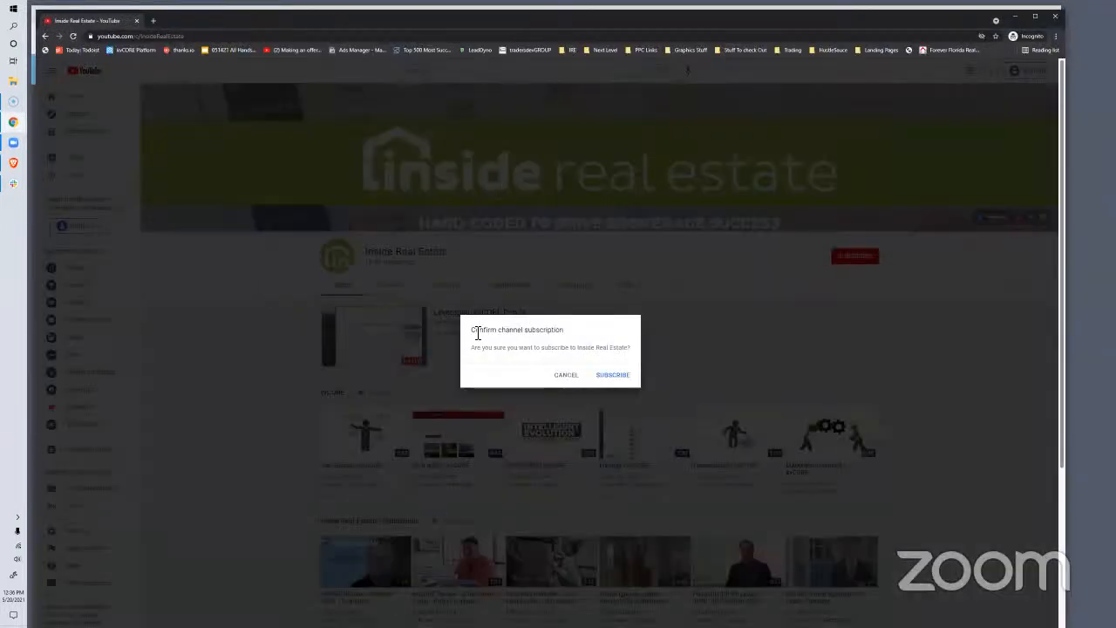
Check the Confirm channel subscription prompt, then cancel it without subscribing
{"action": "left_click_drag", "start_coordinate": [475, 330], "coordinate": [563, 329]}
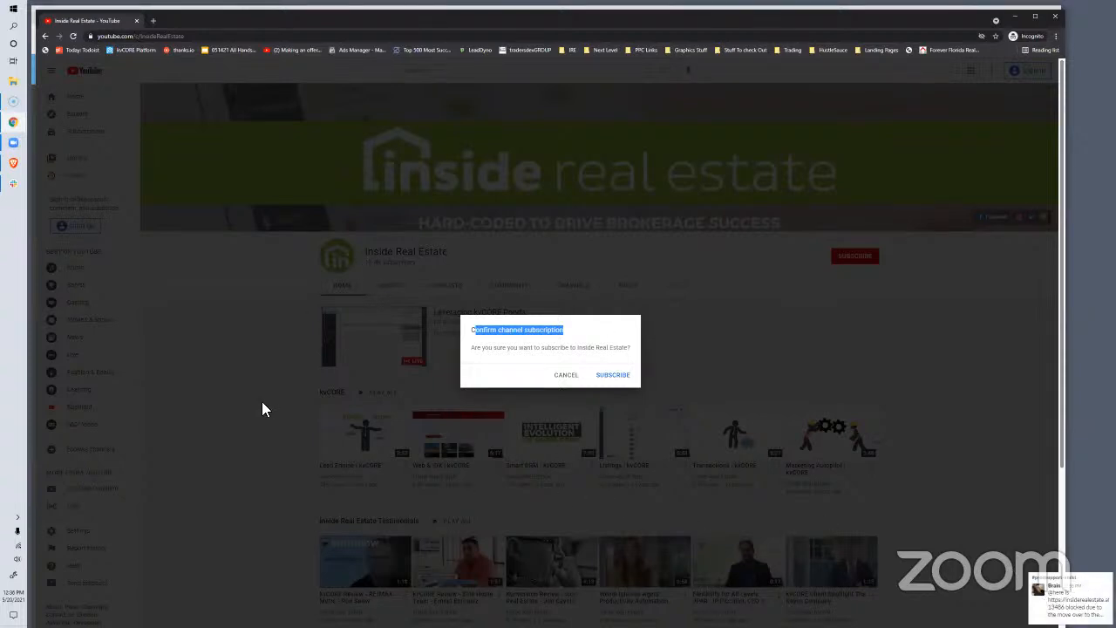
{"action": "left_click", "coordinate": [218, 354]}
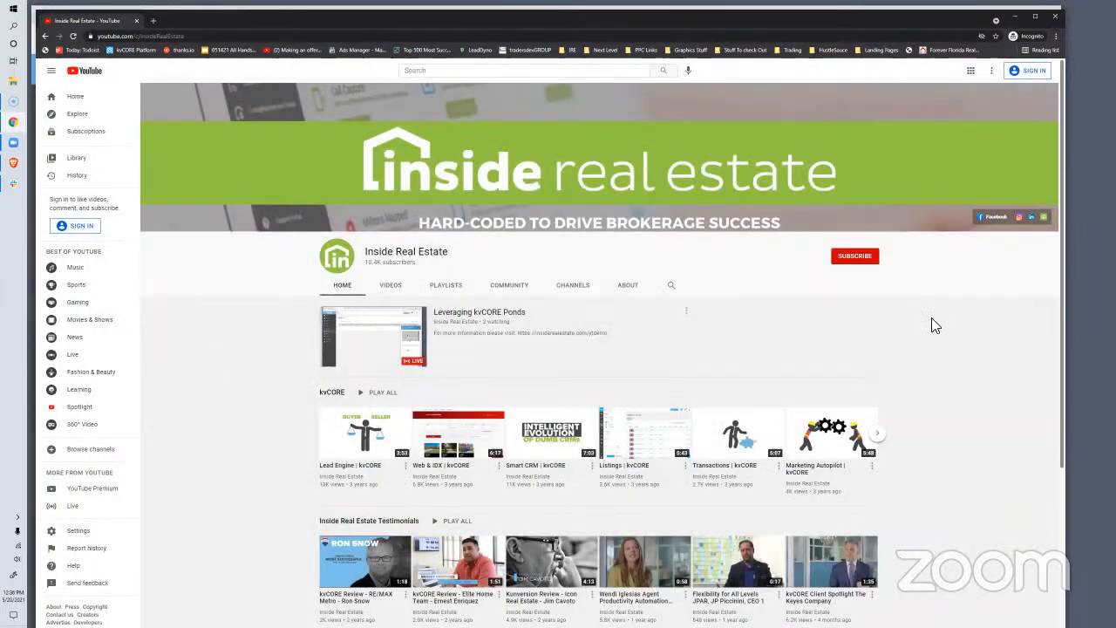